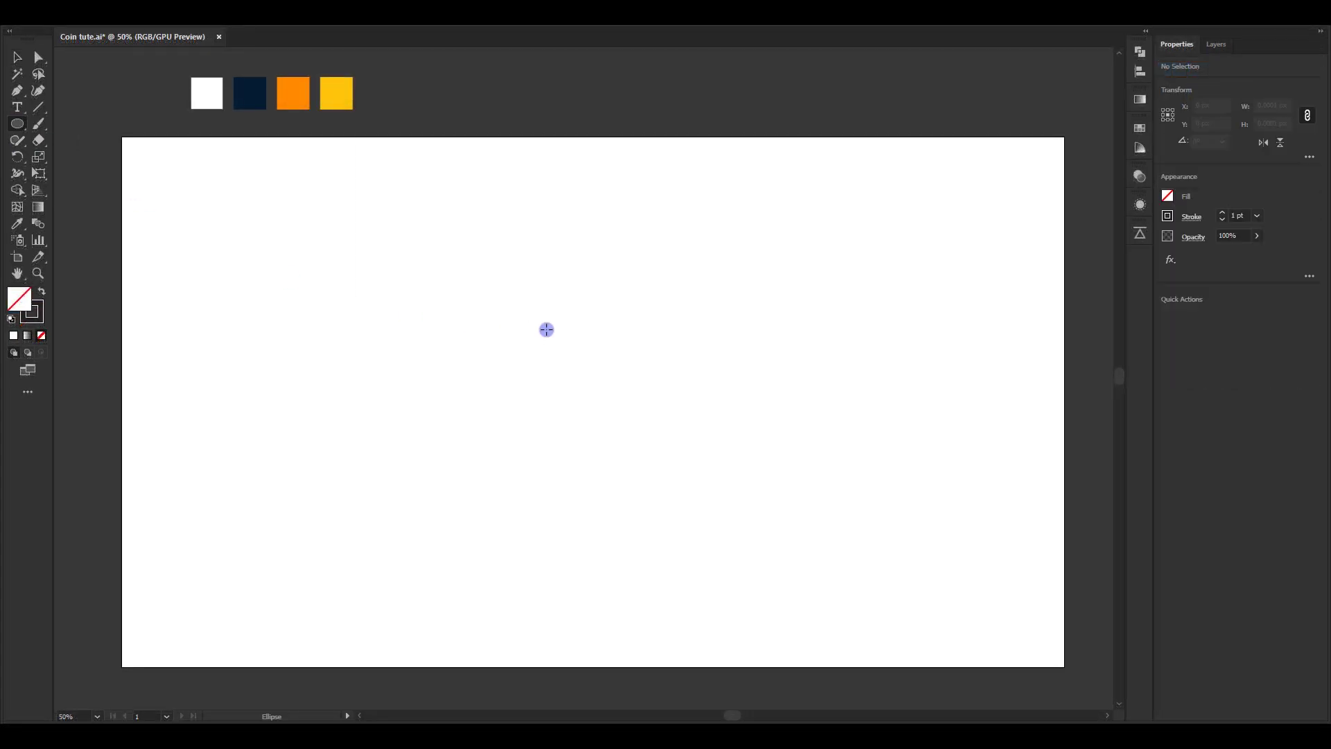
Step: Draw a circle about 186 px wide near the artboard's centre with no fill and a 24 pt stroke in the orange swatch colour
drag(545, 354, 636, 446)
key(i)
click(293, 93)
key(shift+x)
key(v)
click(1236, 215)
text(24)
click(708, 282)
Step: Paste a copy of the orange ring behind it, with no stroke and the yellow swatch colour as its fill
click(627, 369)
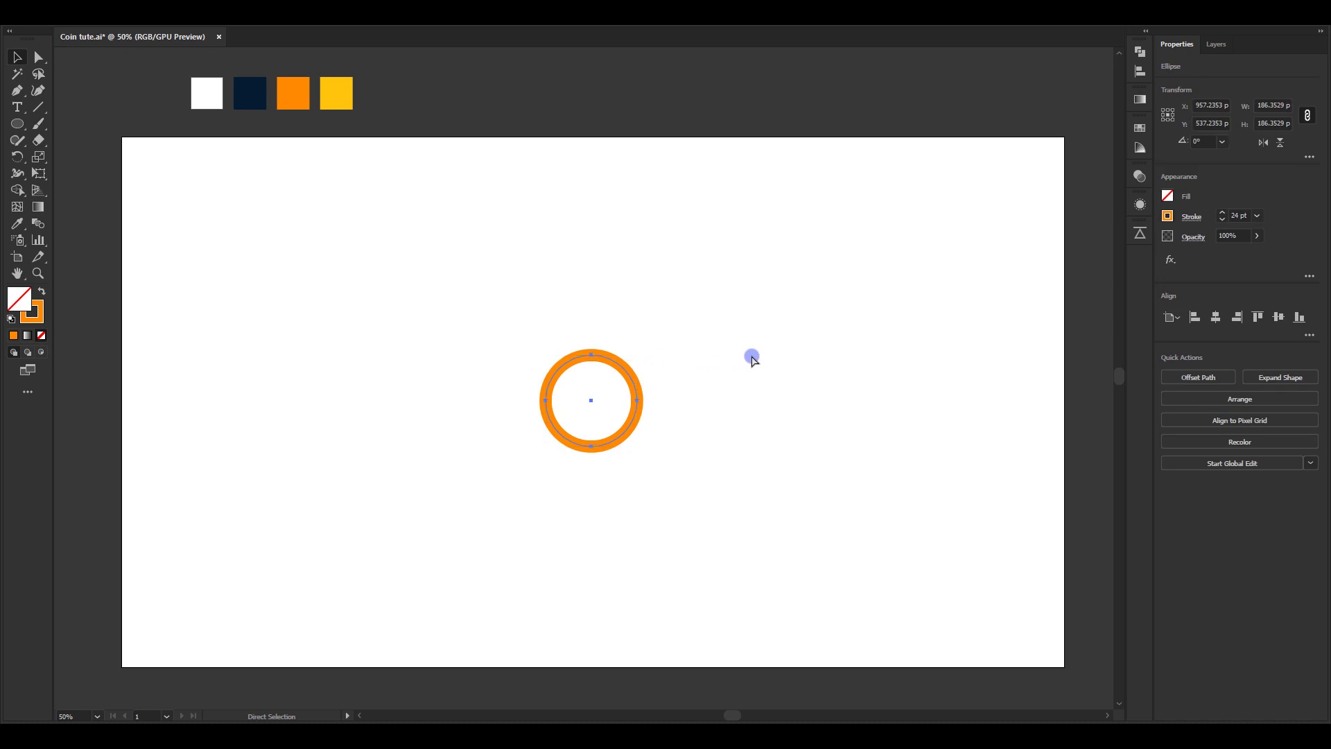
key(ctrl+c)
key(ctrl+b)
key(shift+x)
key(i)
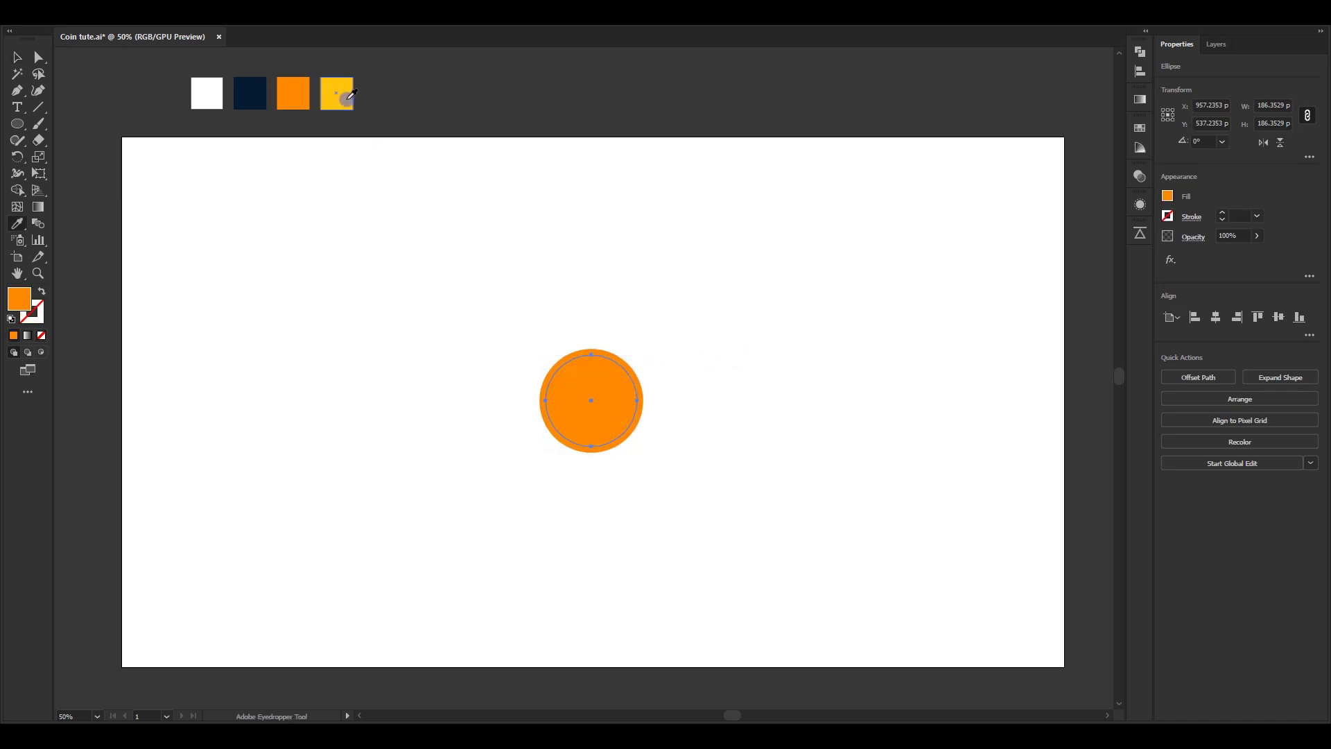
click(342, 102)
key(v)
click(672, 296)
Step: Add a "$" text beside the coin in Nexa Bold, enlarged to about 177 pt
key(t)
click(696, 330)
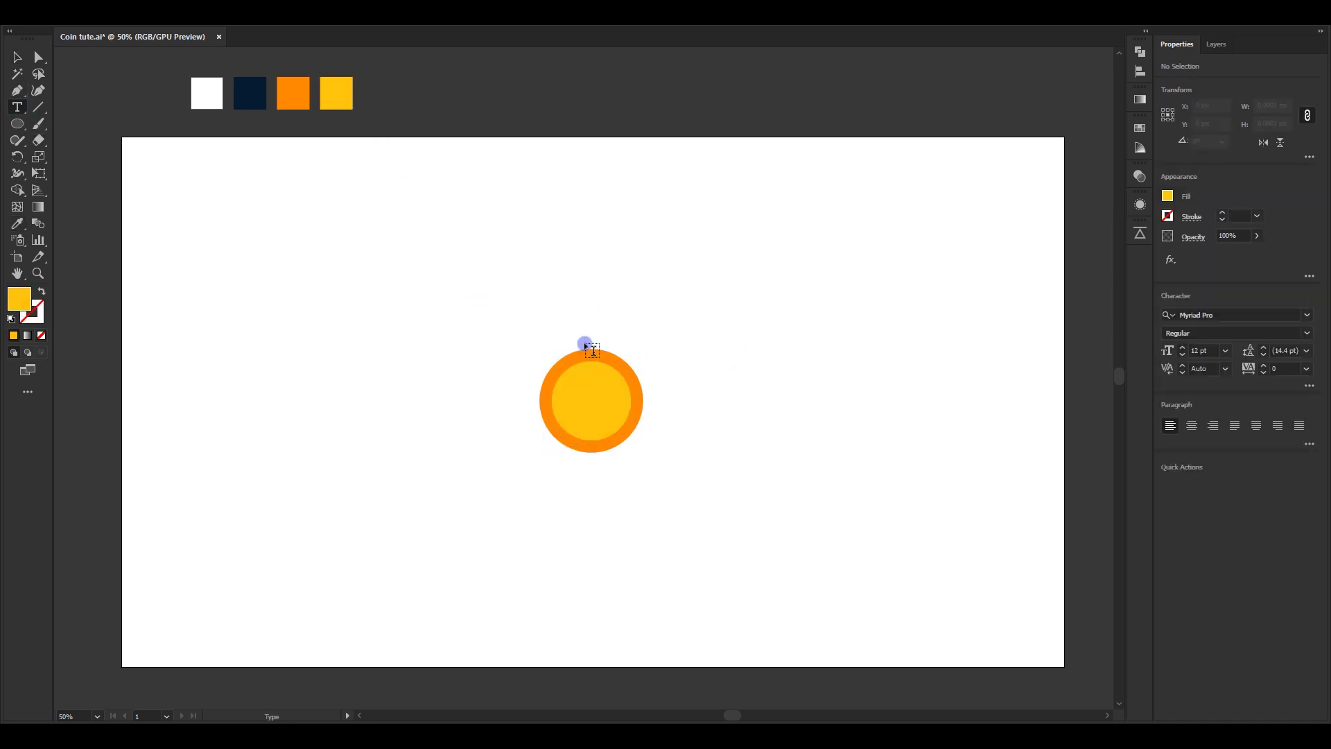
text($)
key(Escape)
drag(700, 333, 770, 403)
click(1213, 321)
click(1019, 380)
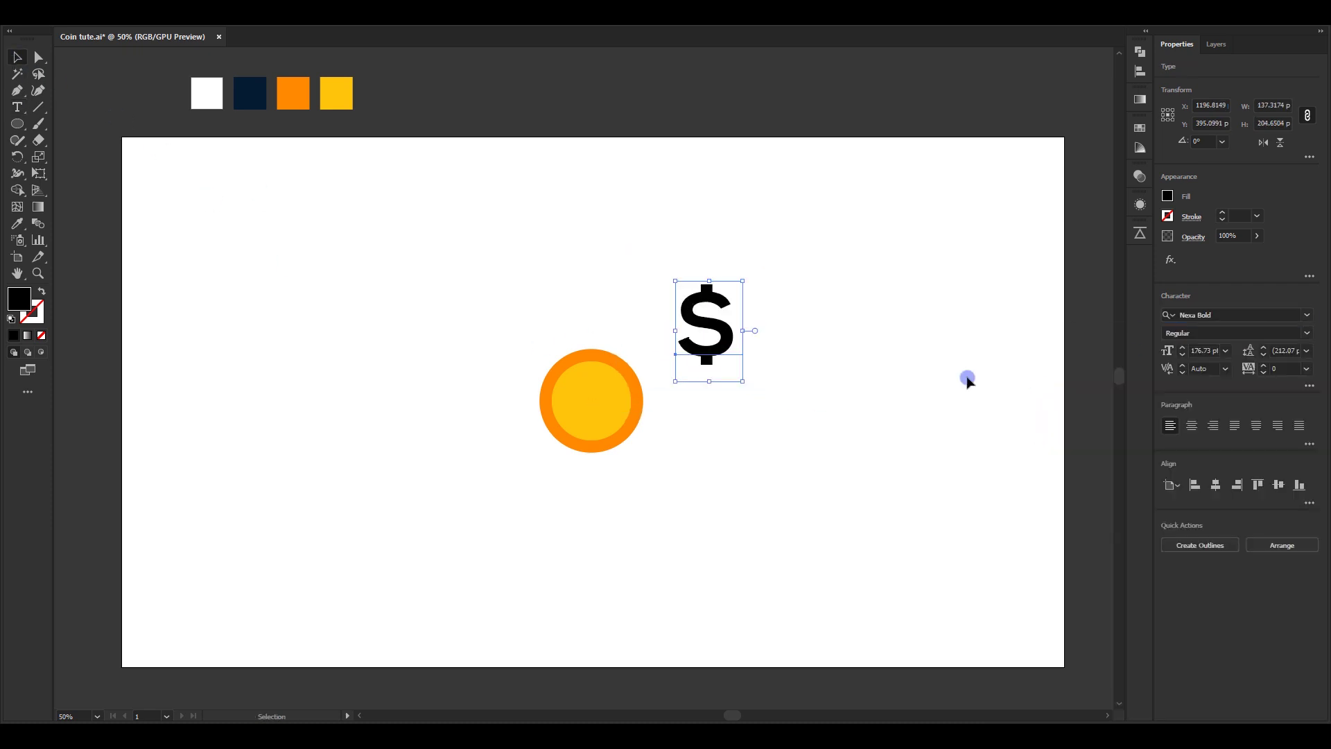
Step: Convert the dollar sign to outlines and centre it horizontally and vertically on the coin
right_click(735, 333)
click(787, 446)
drag(717, 338, 598, 414)
shift+click(627, 393)
click(1215, 319)
click(1278, 319)
Step: Scale the dollar sign down inside the coin's yellow circle and fill it with white sampled from the background
click(763, 360)
scroll(591, 404, up, 2)
click(599, 345)
drag(592, 318, 590, 338)
scroll(747, 354, down, 3)
key(i)
click(750, 349)
key(v)
Step: Group the coin artwork and centre it horizontally and vertically on the artboard
drag(750, 331, 639, 416)
key(ctrl+g)
click(1215, 317)
click(1277, 317)
click(139, 196)
Step: Draw a rectangle over the artboard, fill it with the dark navy swatch colour and send it behind the coin
drag(18, 123, 66, 122)
drag(377, 188, 1015, 550)
key(i)
click(466, 164)
key(v)
key(ctrl+shift+bracketleft)
click(721, 181)
Step: Delete the colour swatch squares above the artboard
scroll(842, 338, up, 1)
drag(781, 312, 793, 330)
drag(541, 84, 196, 104)
key(Delete)
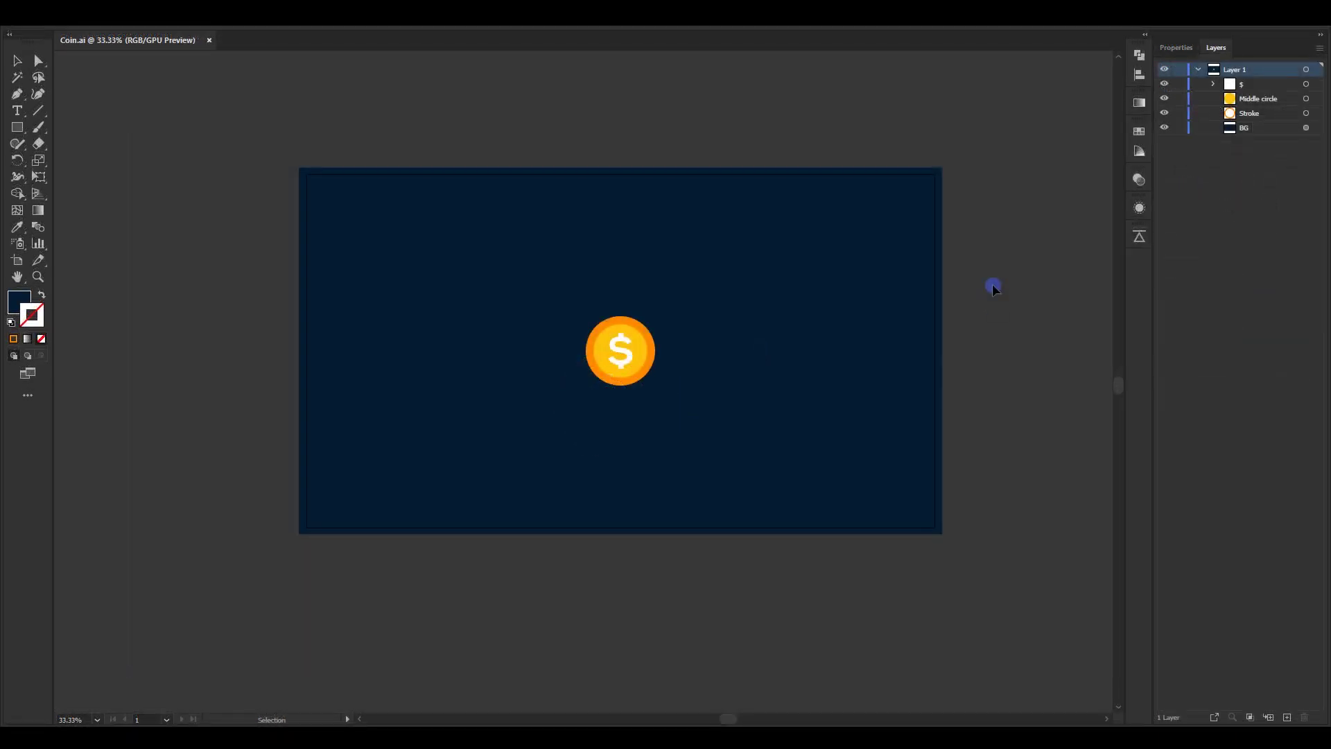
Step: Select the coin and background artwork and push it to After Effects with Overlord
drag(969, 157, 258, 582)
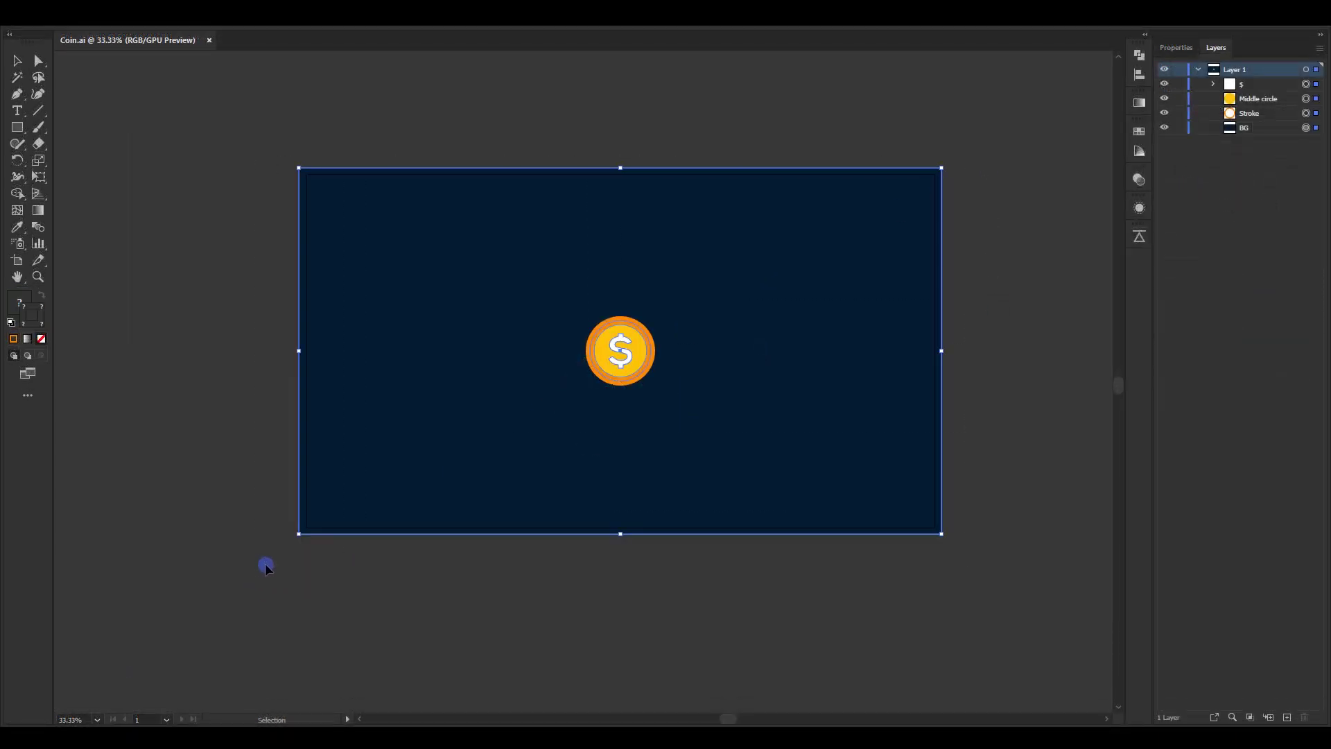
click(1141, 236)
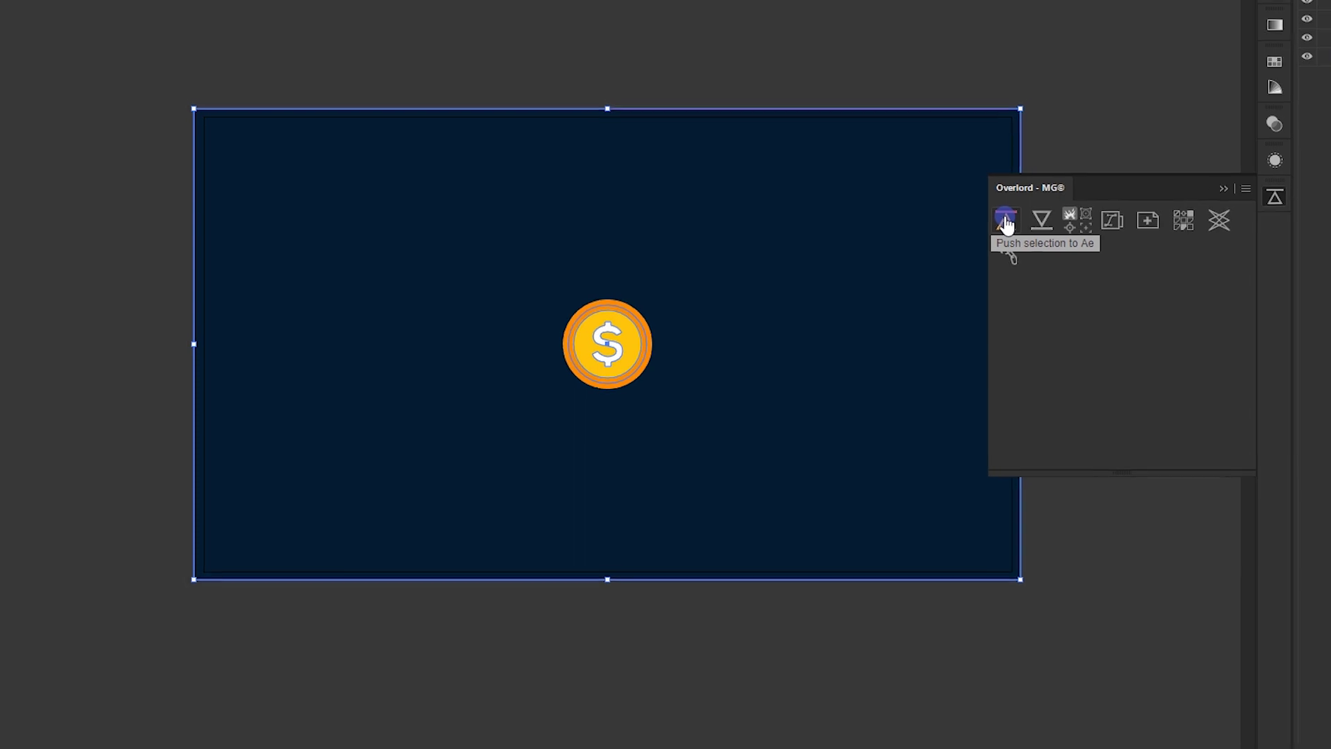
click(936, 254)
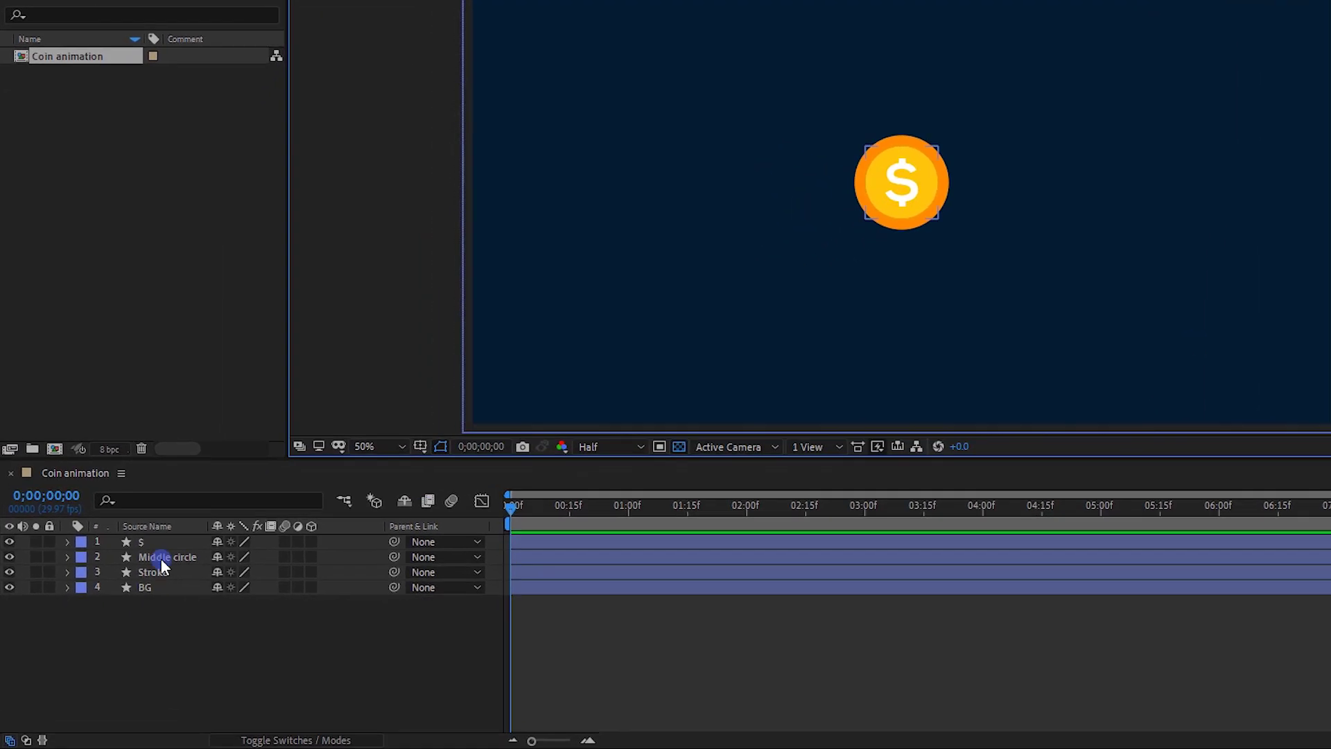
Step: Lock the BG layer and turn the Stroke and Middle circle layers into 3D layers
click(48, 589)
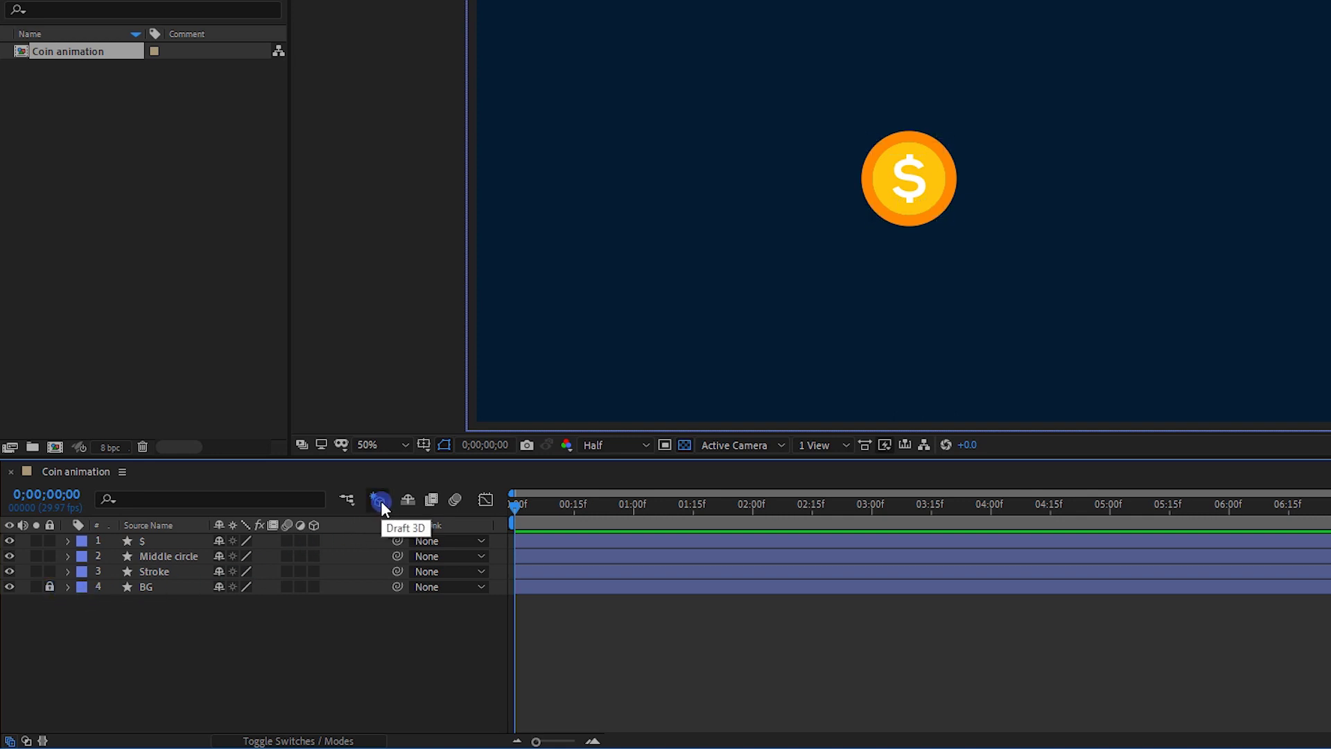
click(286, 576)
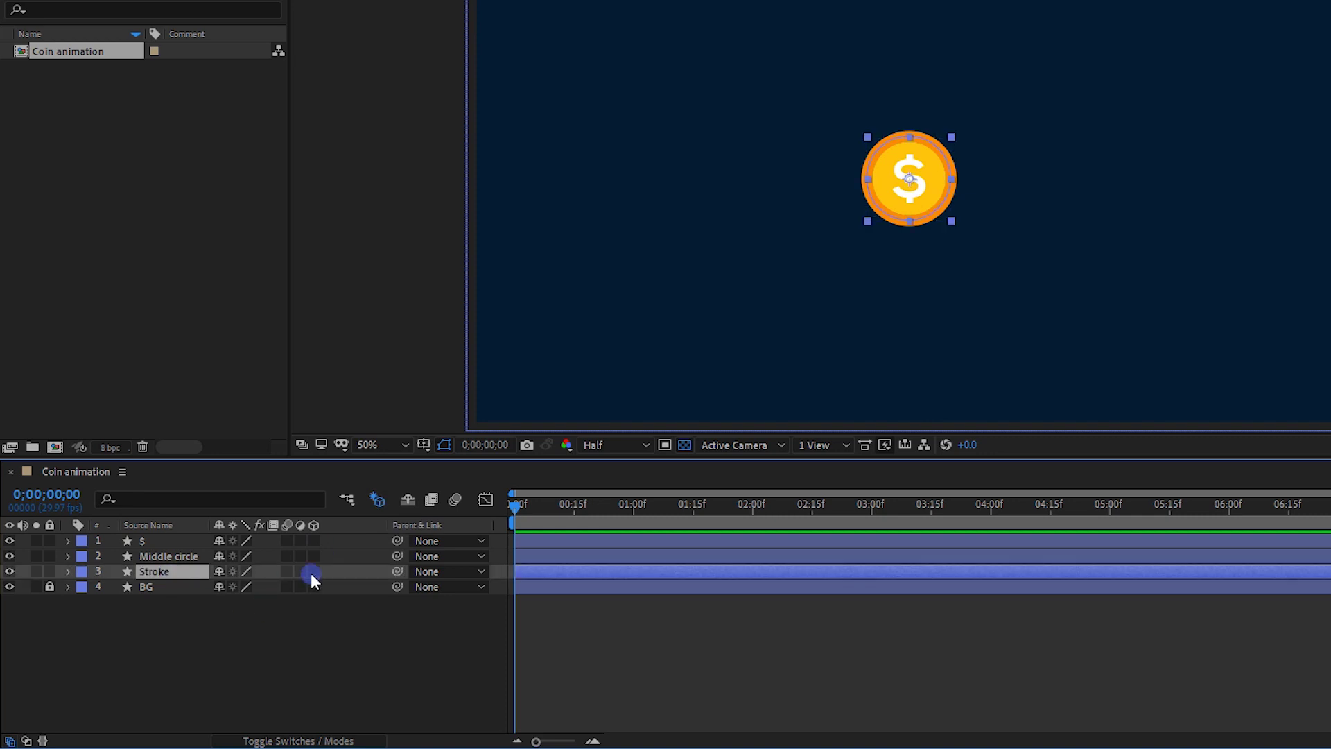
click(312, 572)
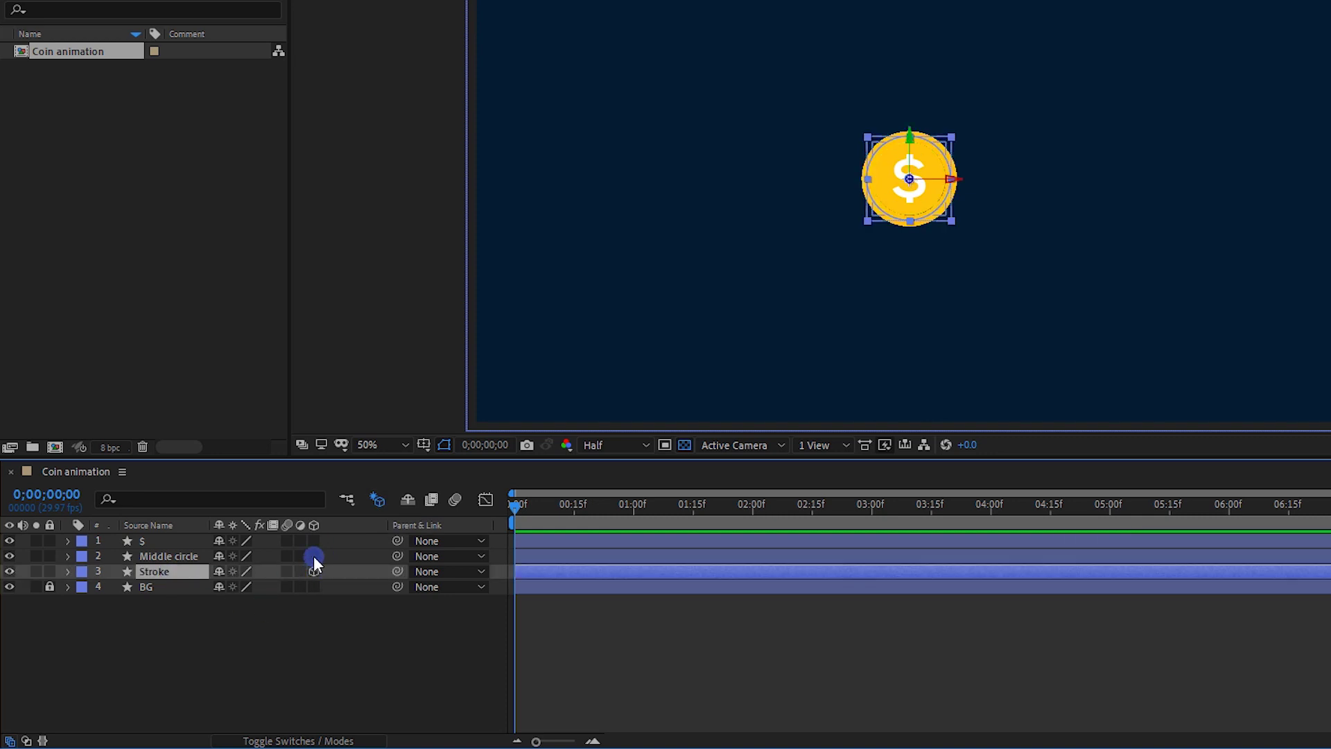
click(313, 555)
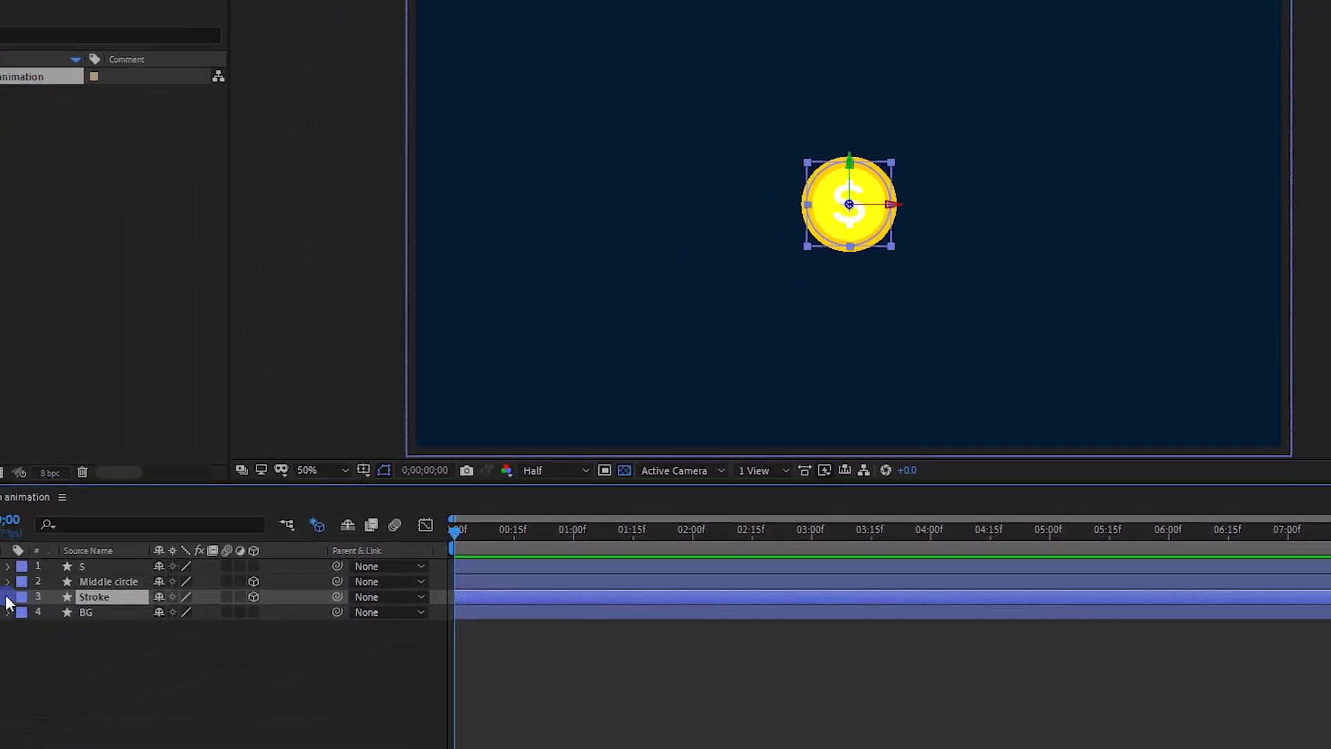
Step: Set the Stroke layer's Extrusion Depth to 40
click(68, 571)
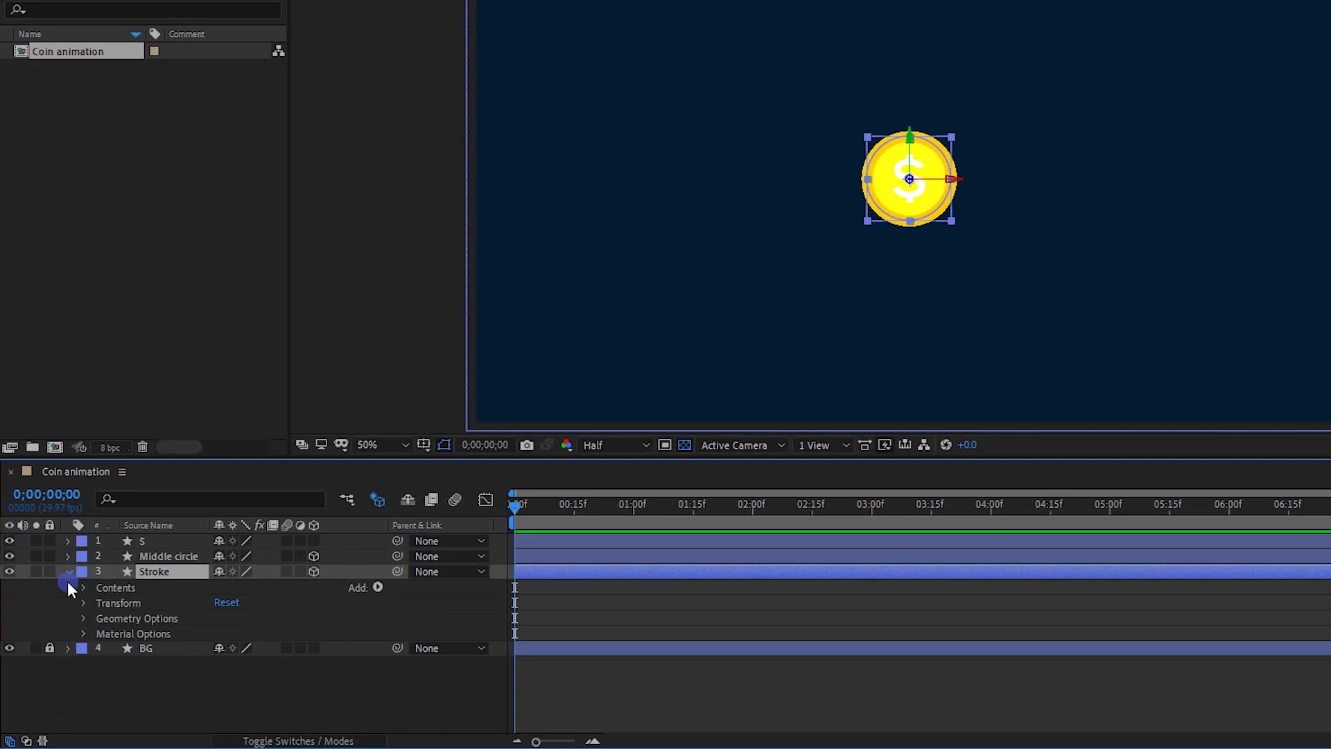
click(84, 618)
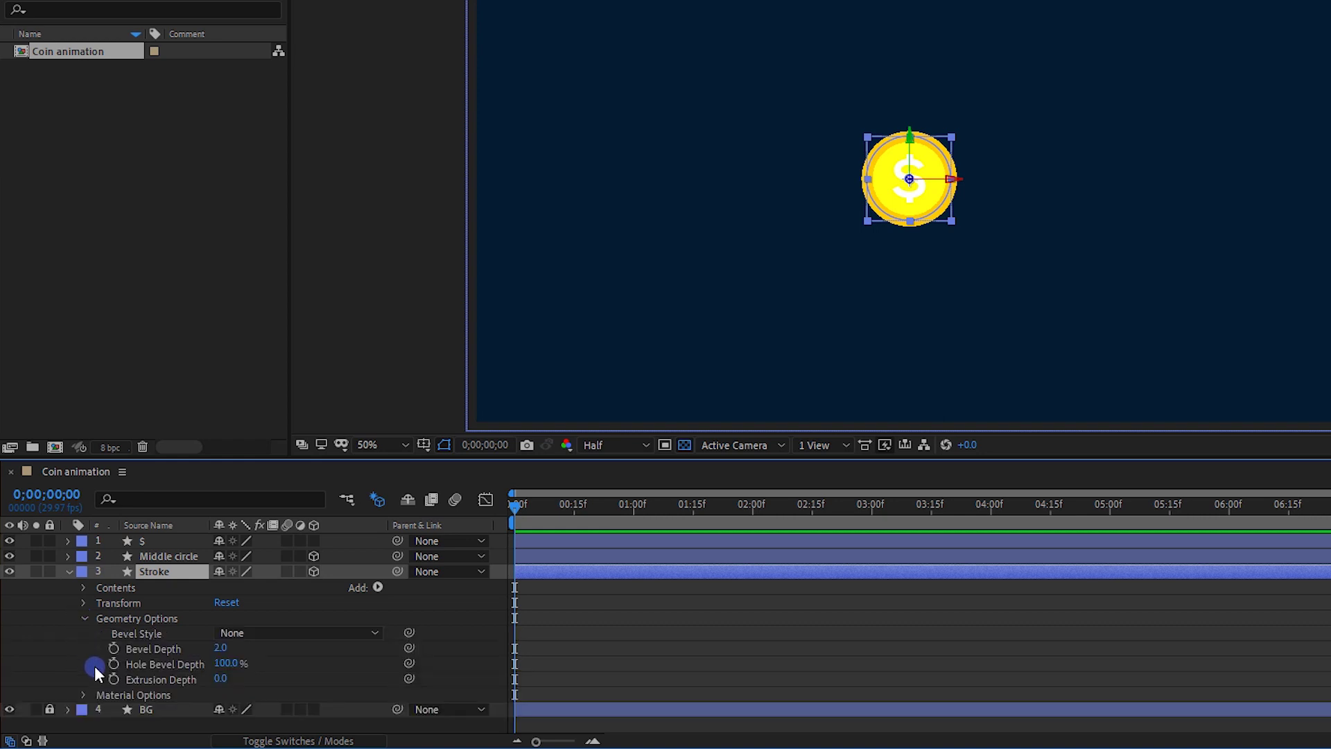
click(219, 679)
text(40)
key(Return)
click(88, 622)
click(83, 587)
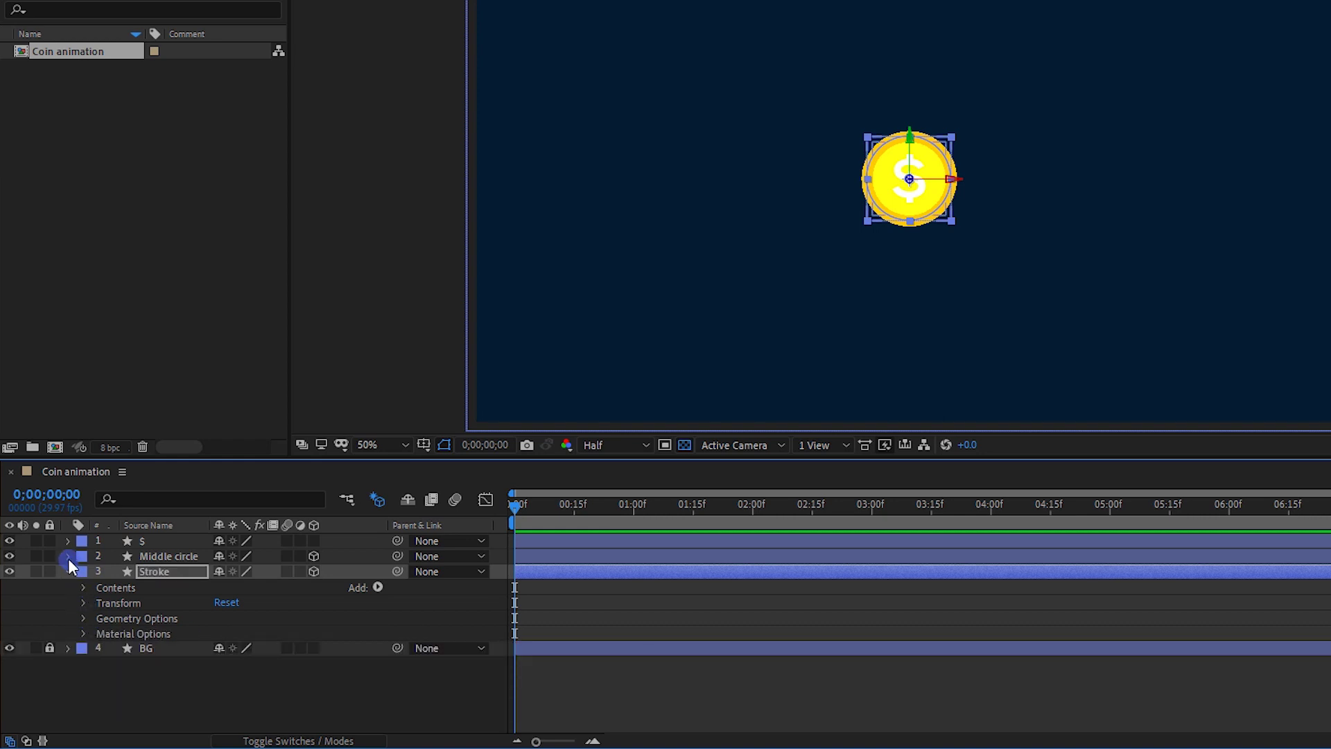
Step: Set the Middle circle layer's Extrusion Depth to 35
click(68, 557)
click(84, 603)
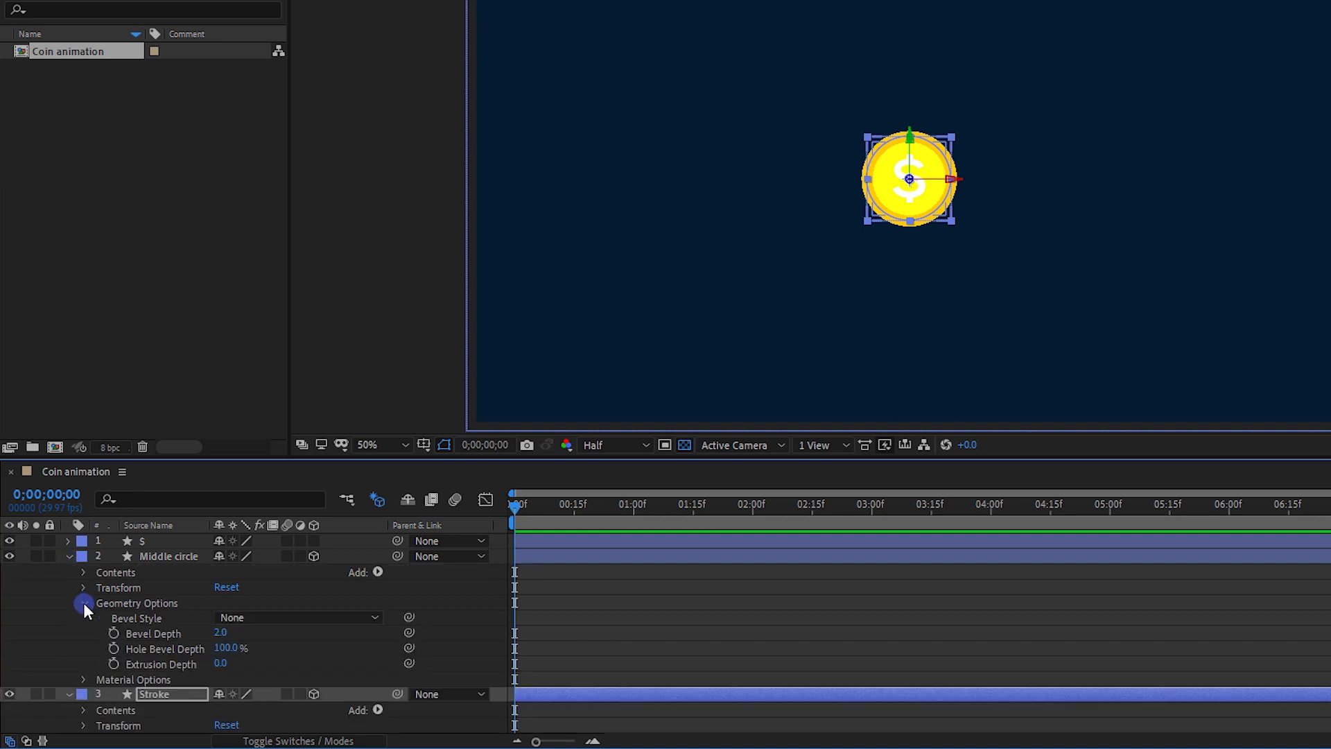
click(222, 665)
text(35)
key(Return)
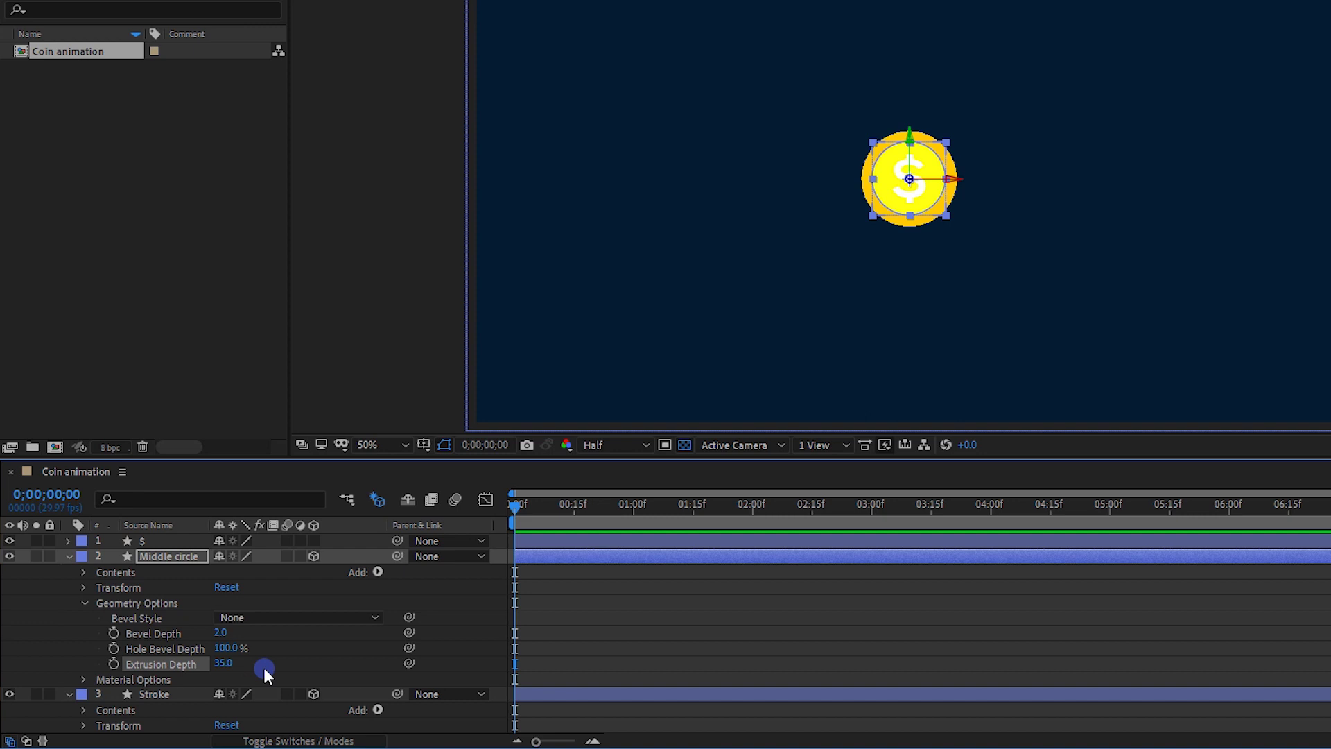
click(84, 602)
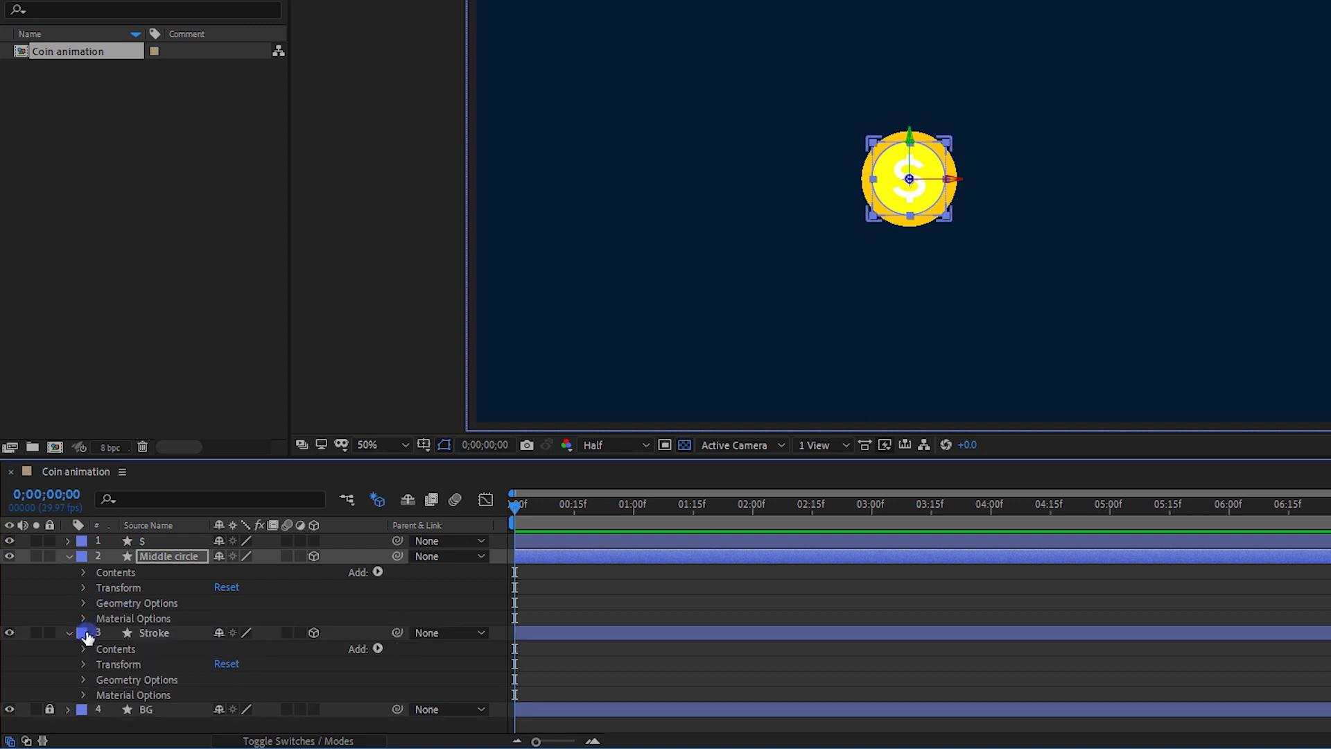
Step: Turn off Accepts Lights in the Middle circle layer's material options
click(82, 618)
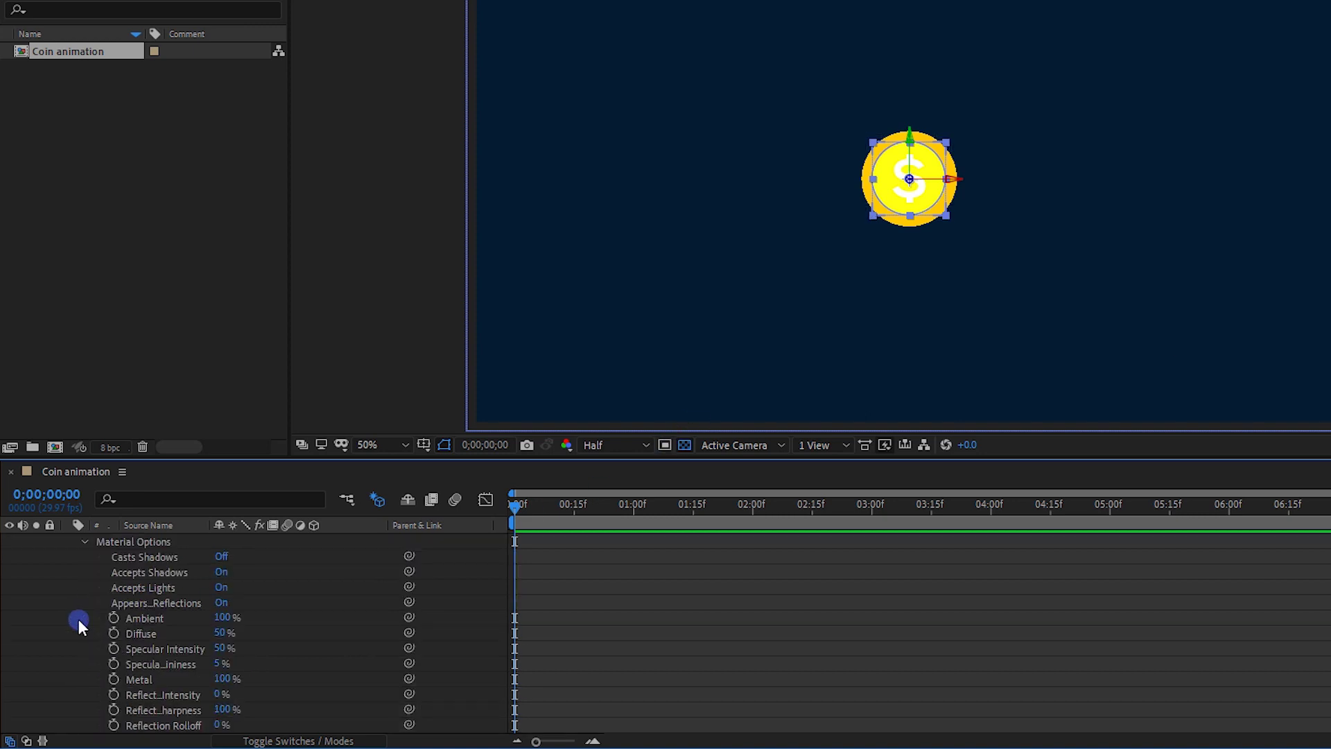
click(222, 588)
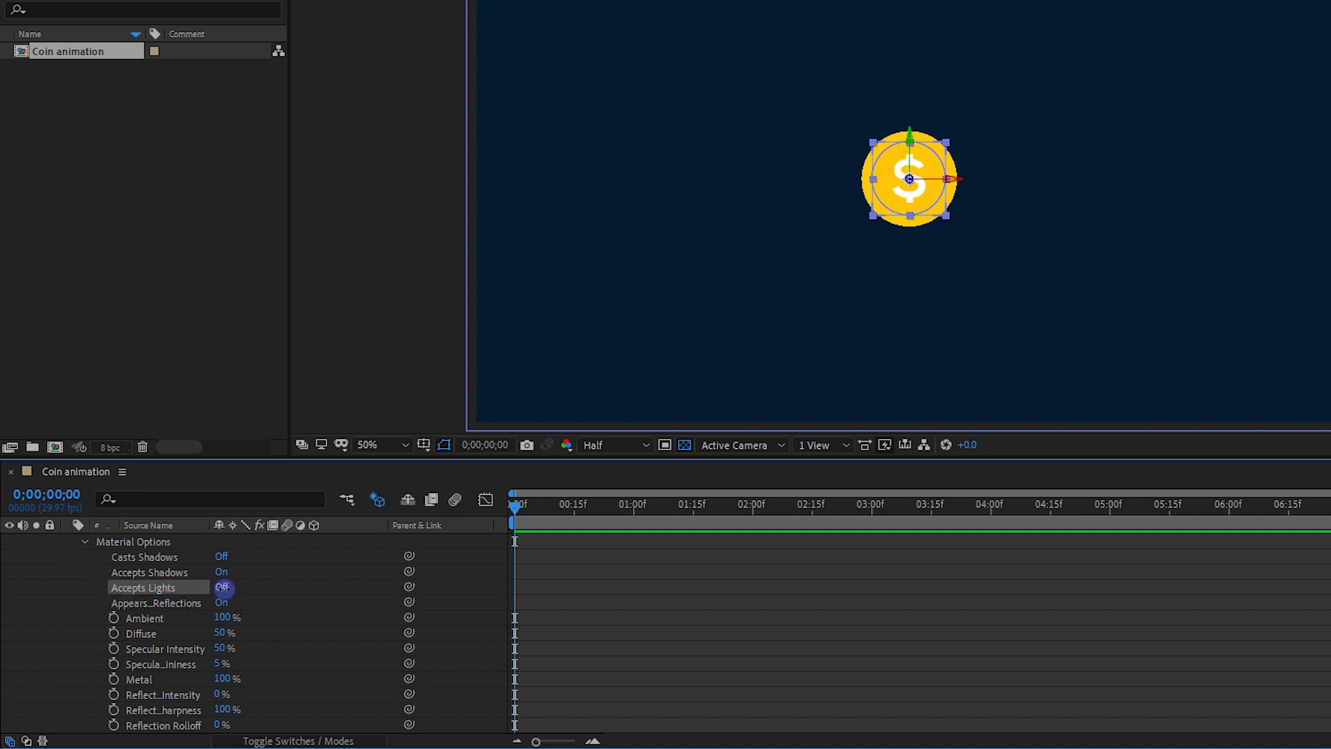
scroll(222, 589, up, 1)
scroll(193, 597, up, 1)
click(88, 618)
Step: Turn off Accepts Lights in the Stroke layer's material options
click(87, 692)
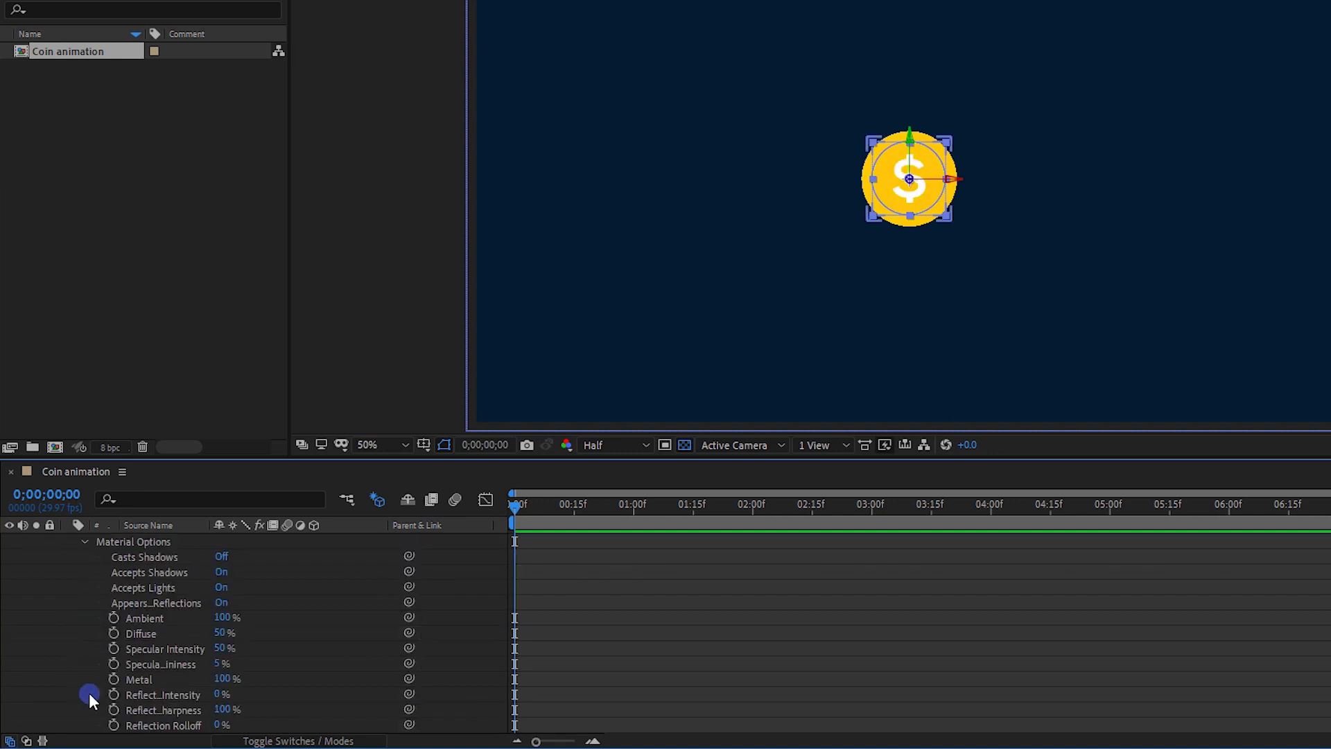
click(219, 589)
scroll(93, 593, up, 1)
click(84, 588)
scroll(97, 590, up, 2)
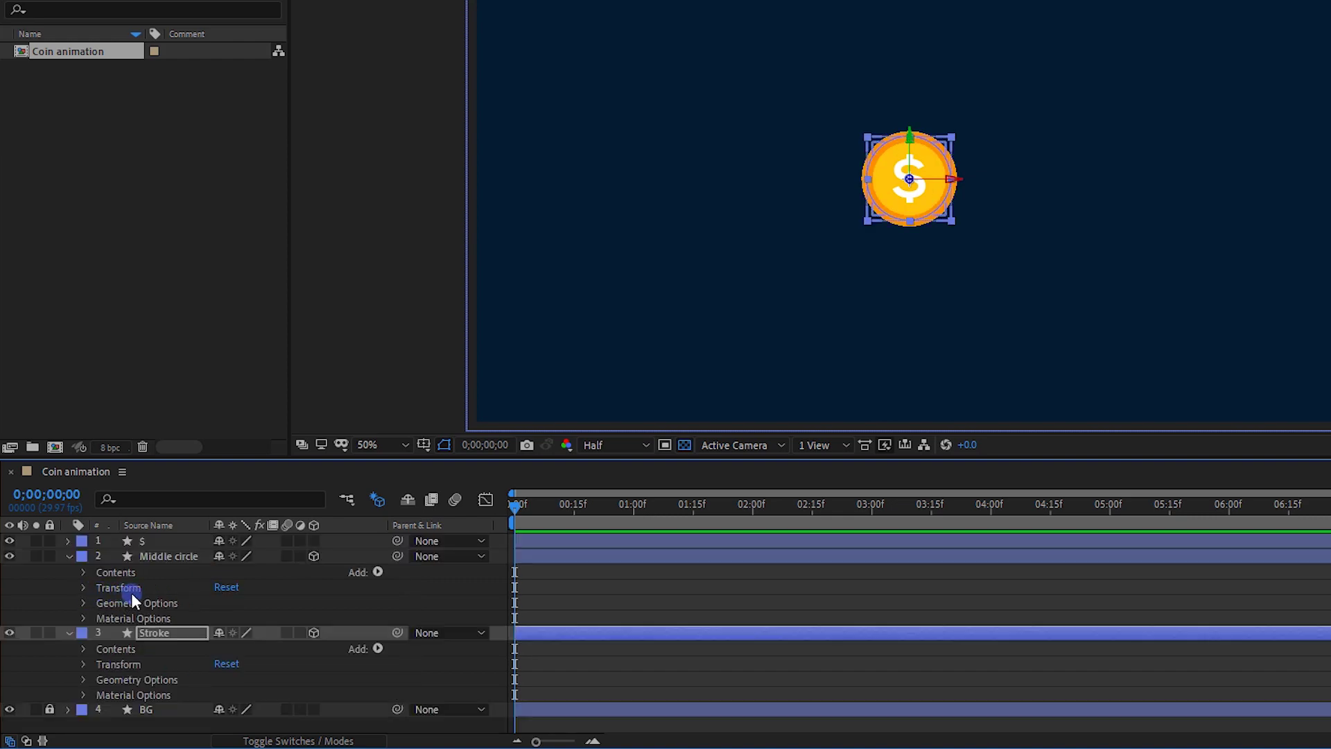
Step: Split the composition viewer into two side-by-side views showing Top and Active Camera, and make the Top view active
click(603, 323)
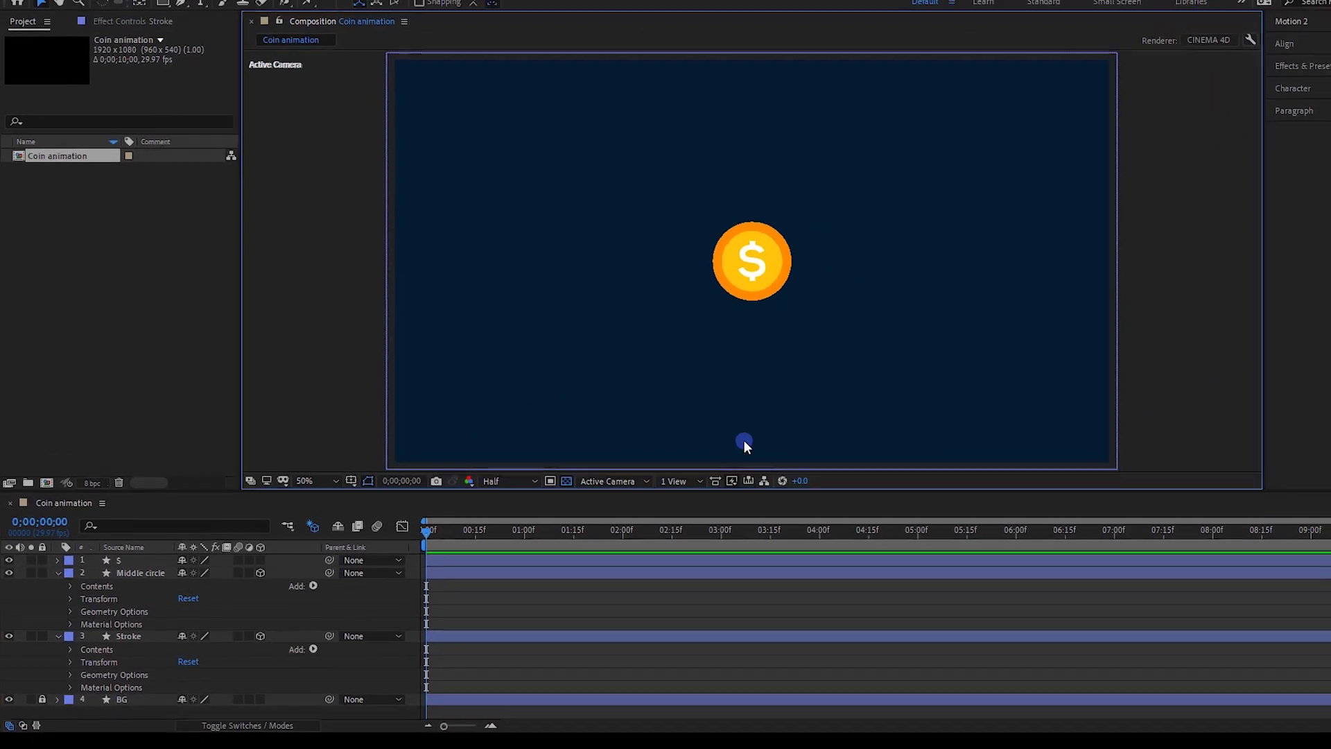
click(679, 480)
click(698, 509)
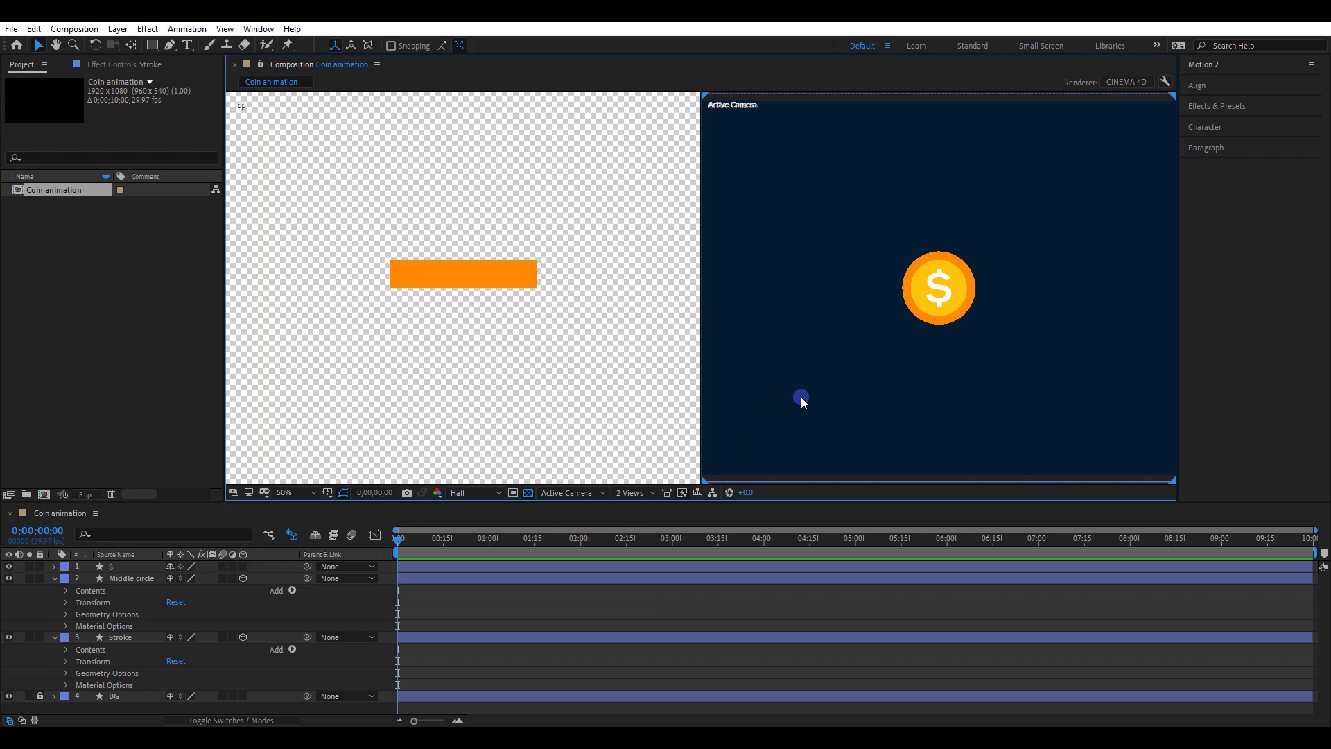
scroll(735, 377, down, 2)
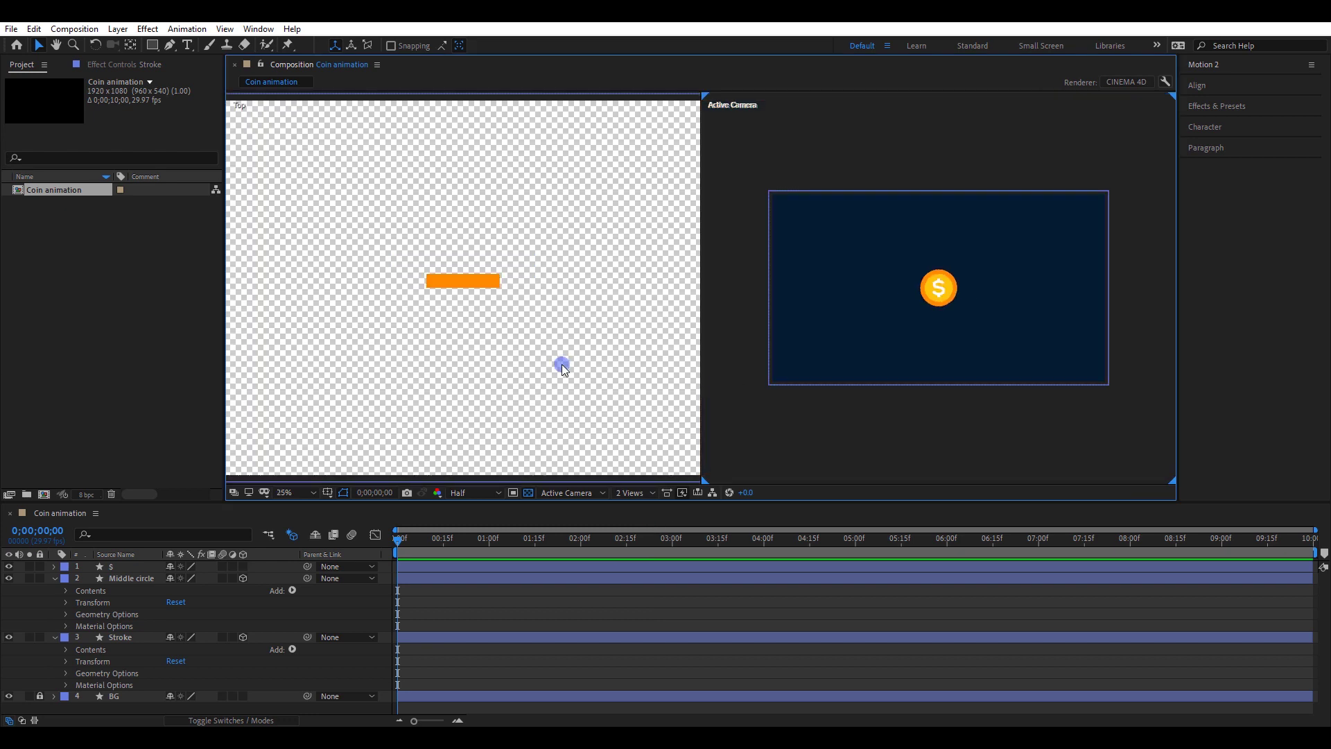
scroll(560, 367, down, 2)
click(534, 336)
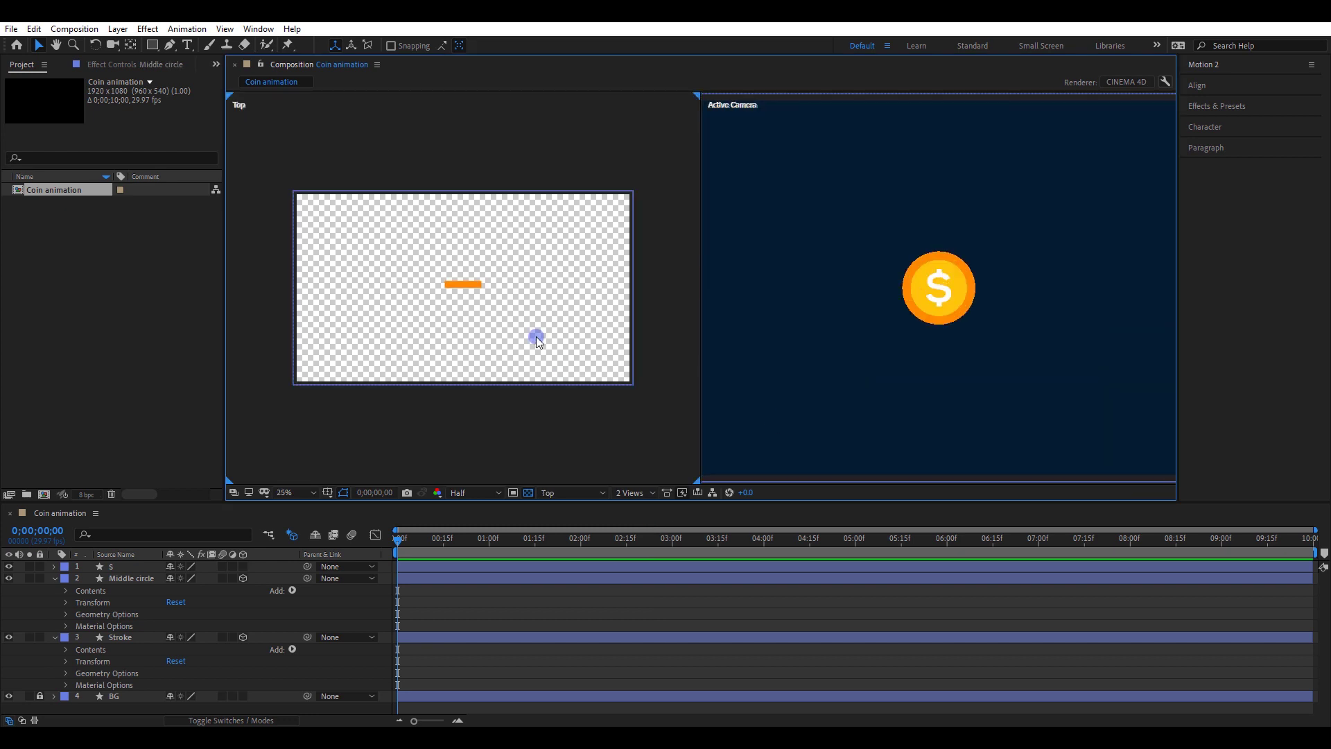
Step: Move the Middle circle layer slightly back along its Z axis so it sits inset within the Stroke ring's depth
click(144, 576)
scroll(416, 294, up, 6)
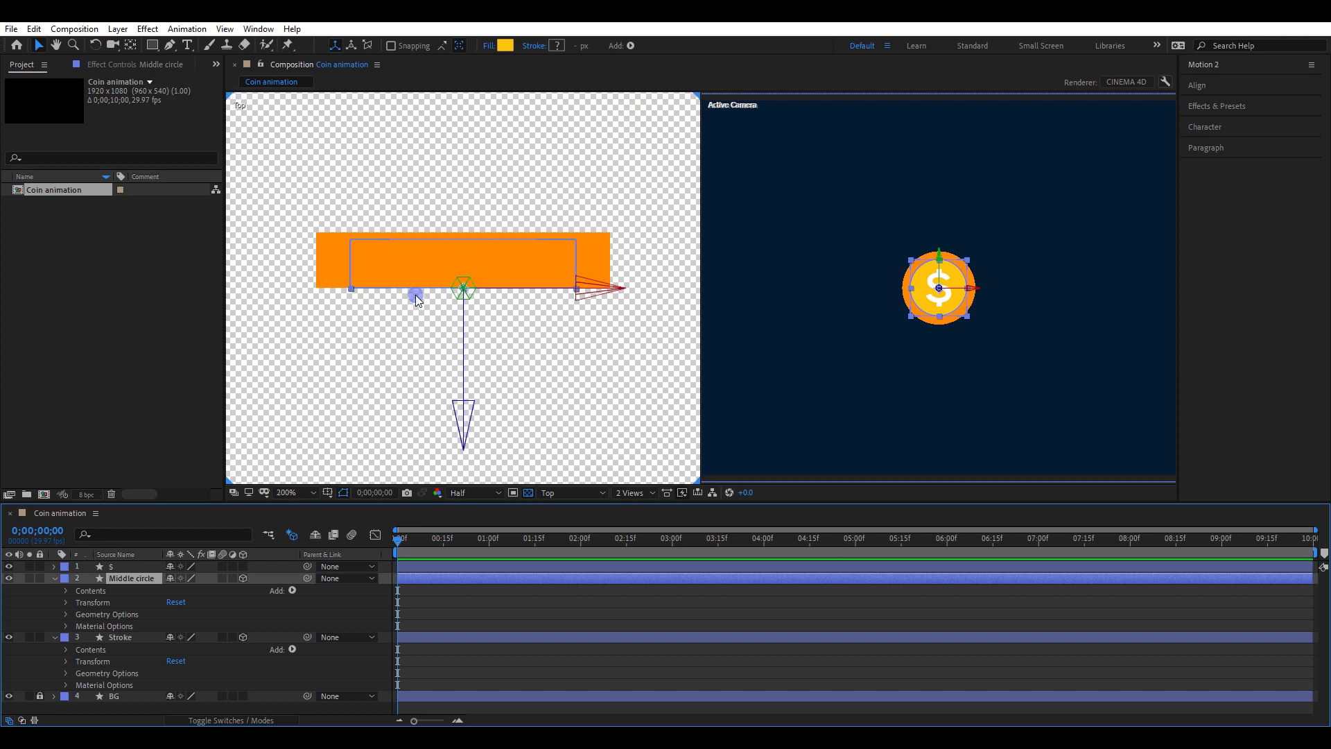
drag(465, 420, 465, 416)
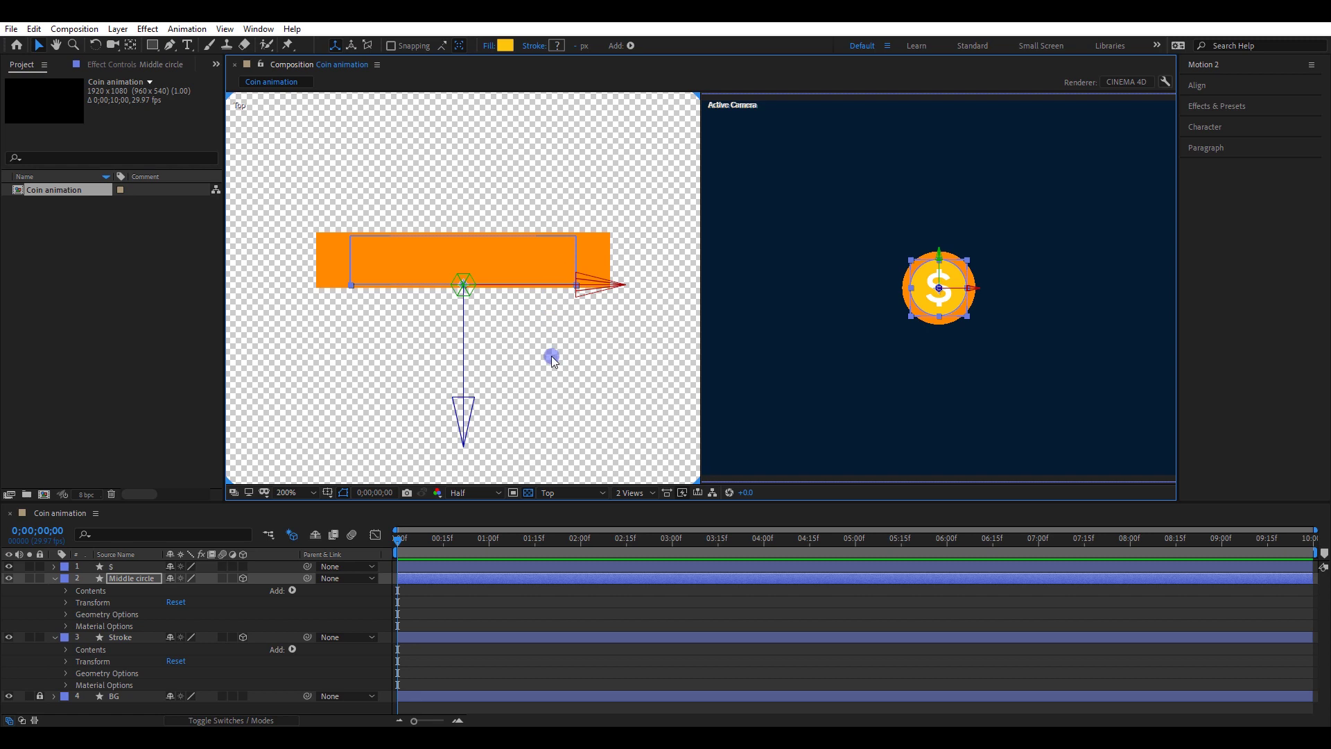
Step: Duplicate the $ layer, and parent the original $ to Middle circle and Middle circle to Stroke
click(127, 567)
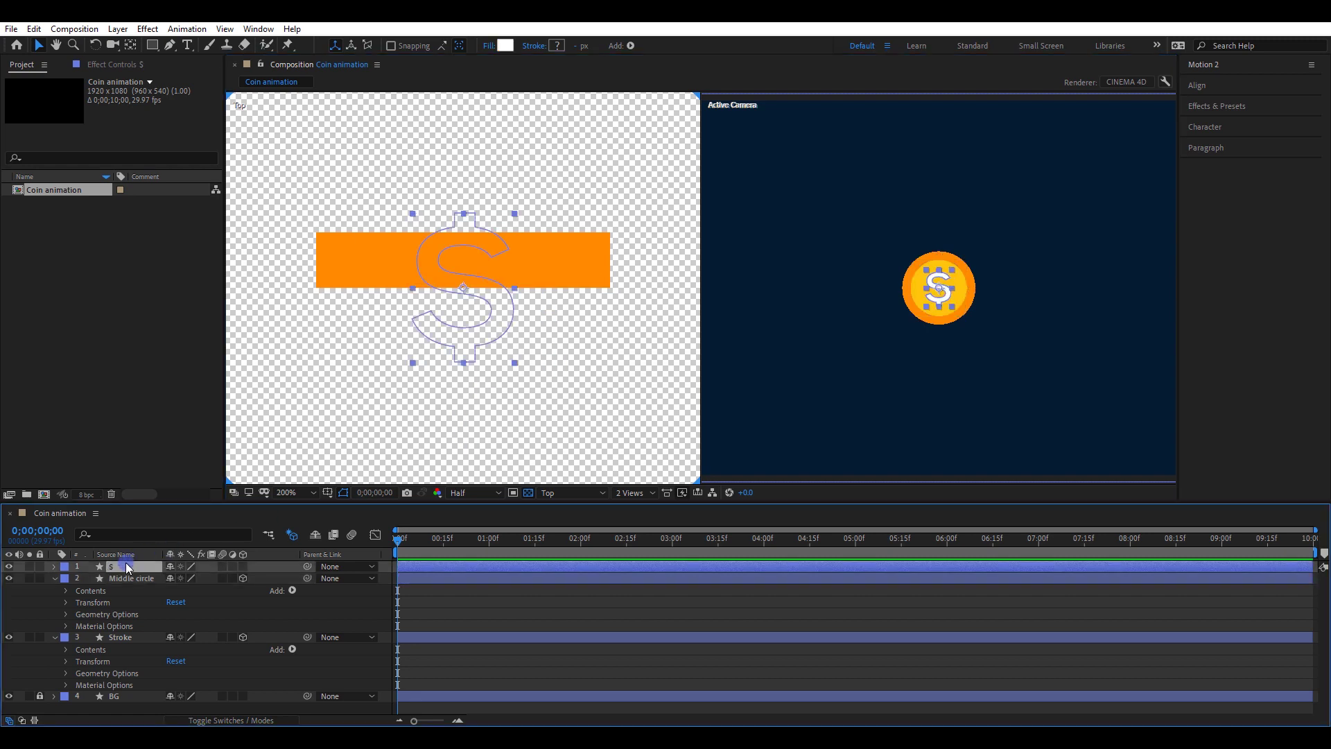
key(ctrl+d)
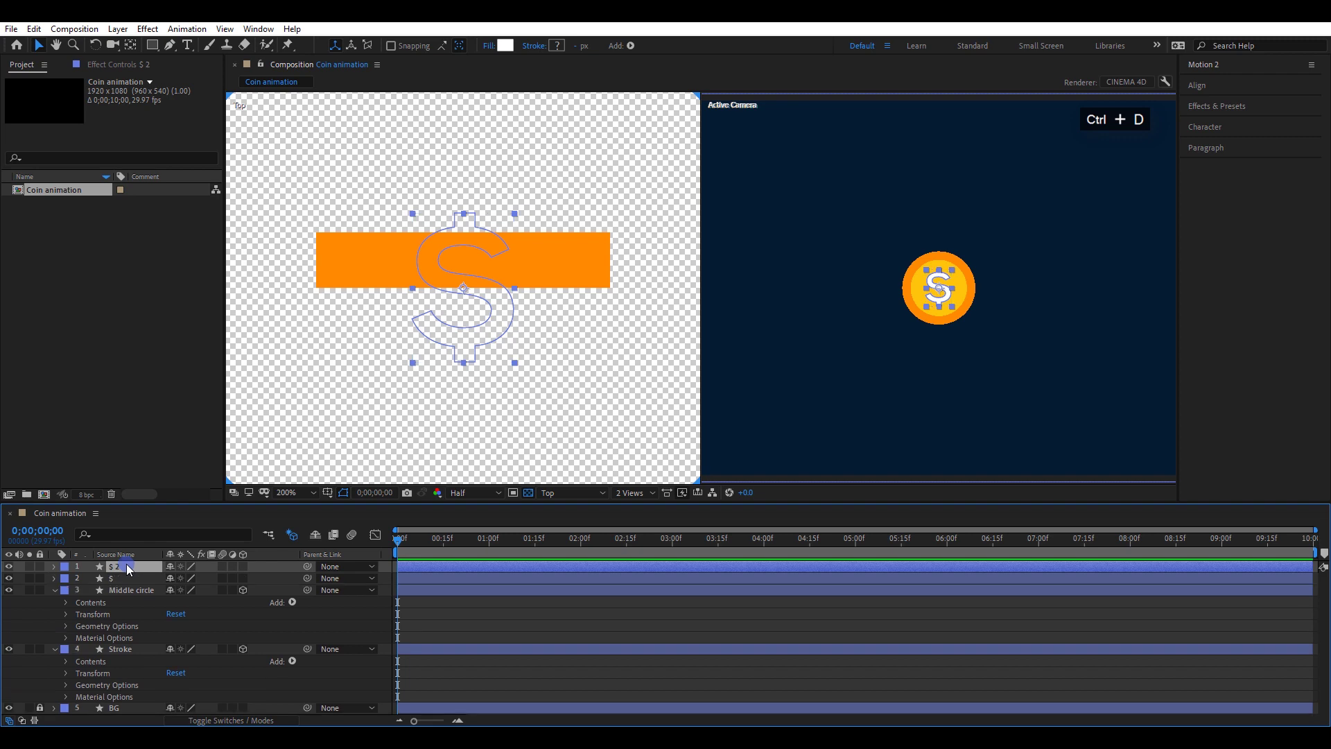
click(122, 578)
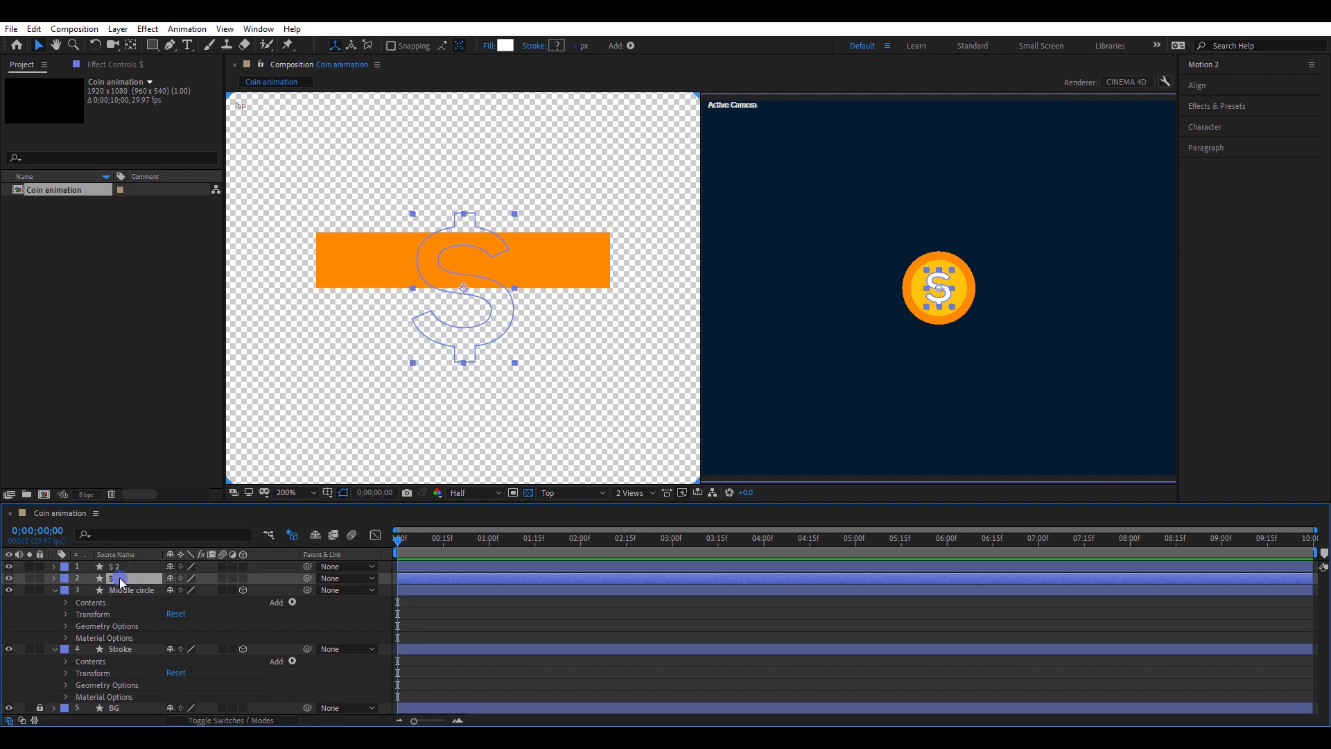
drag(307, 578, 131, 590)
click(305, 591)
drag(307, 591, 134, 650)
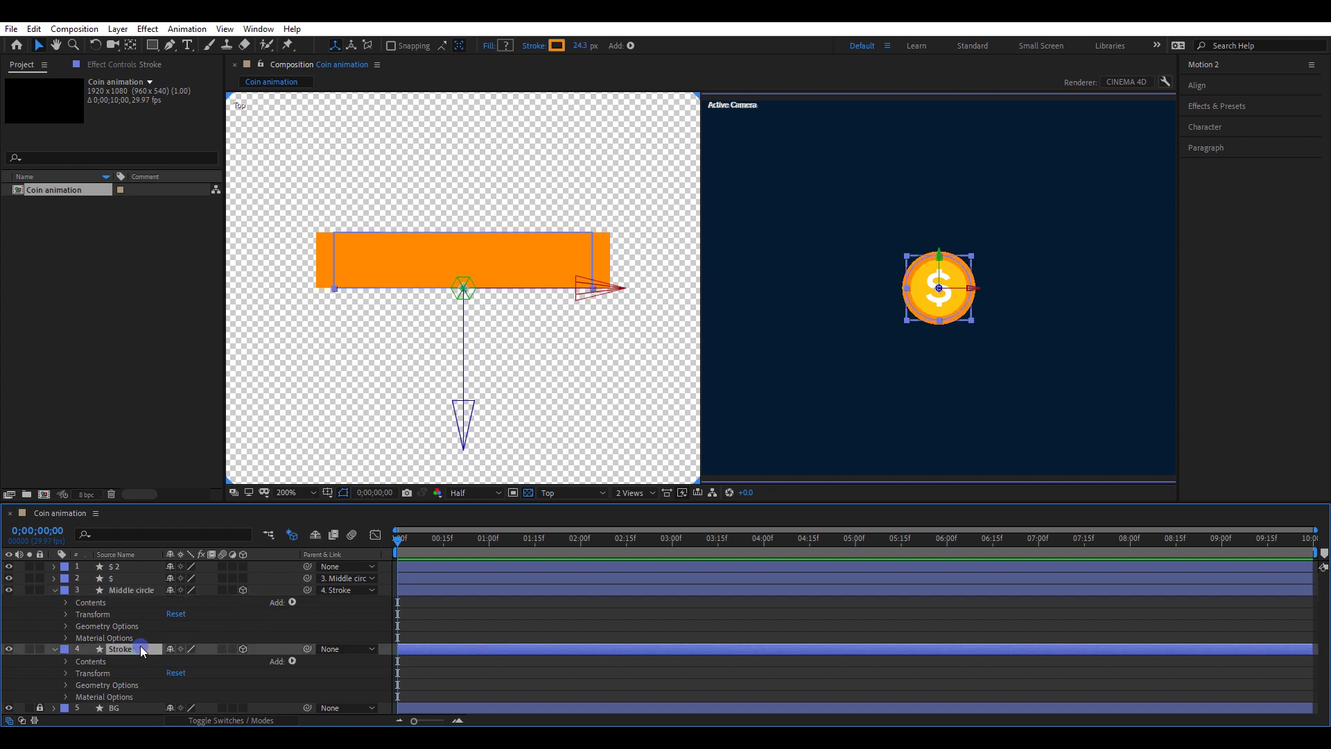
Step: Turn the $ and $ 2 layers into 3D layers
click(558, 260)
click(242, 578)
click(242, 567)
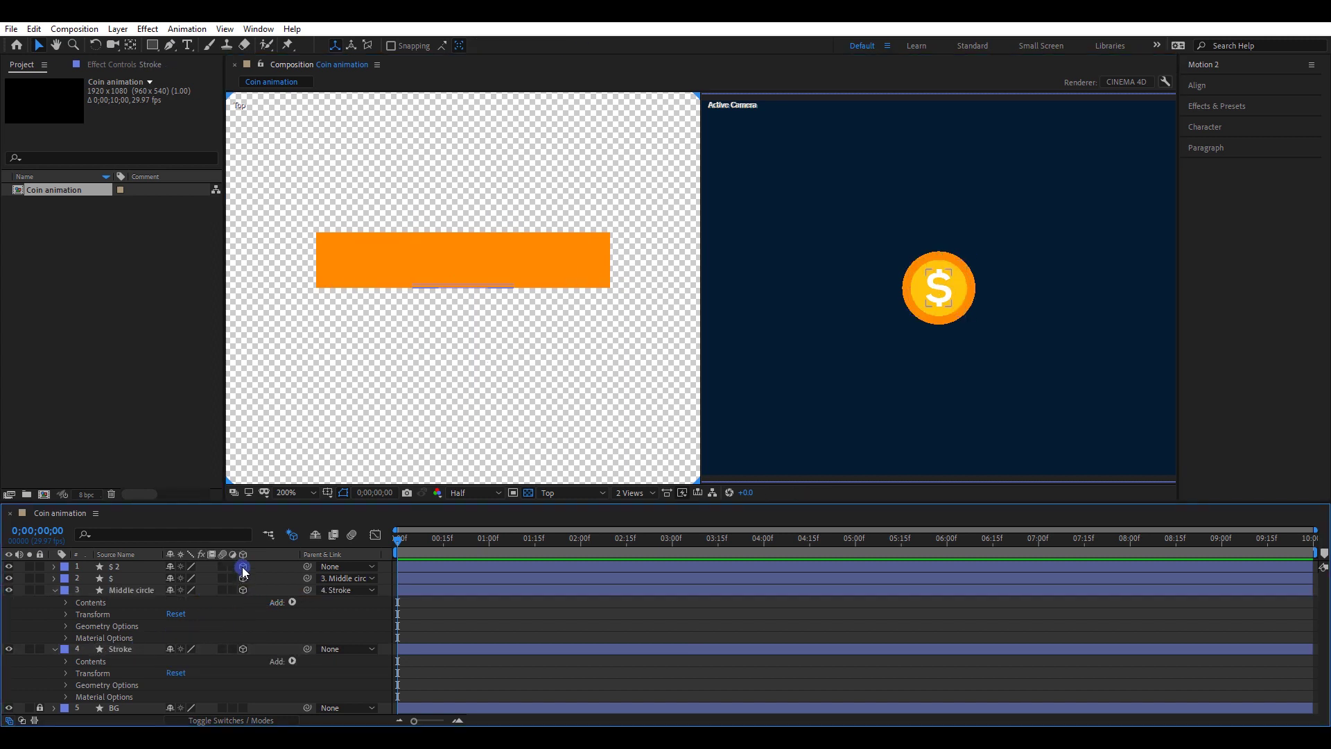
Step: Set the Stroke layer's Y Rotation to 180° to flip the coin to its back side
click(125, 649)
click(66, 673)
scroll(66, 676, down, 3)
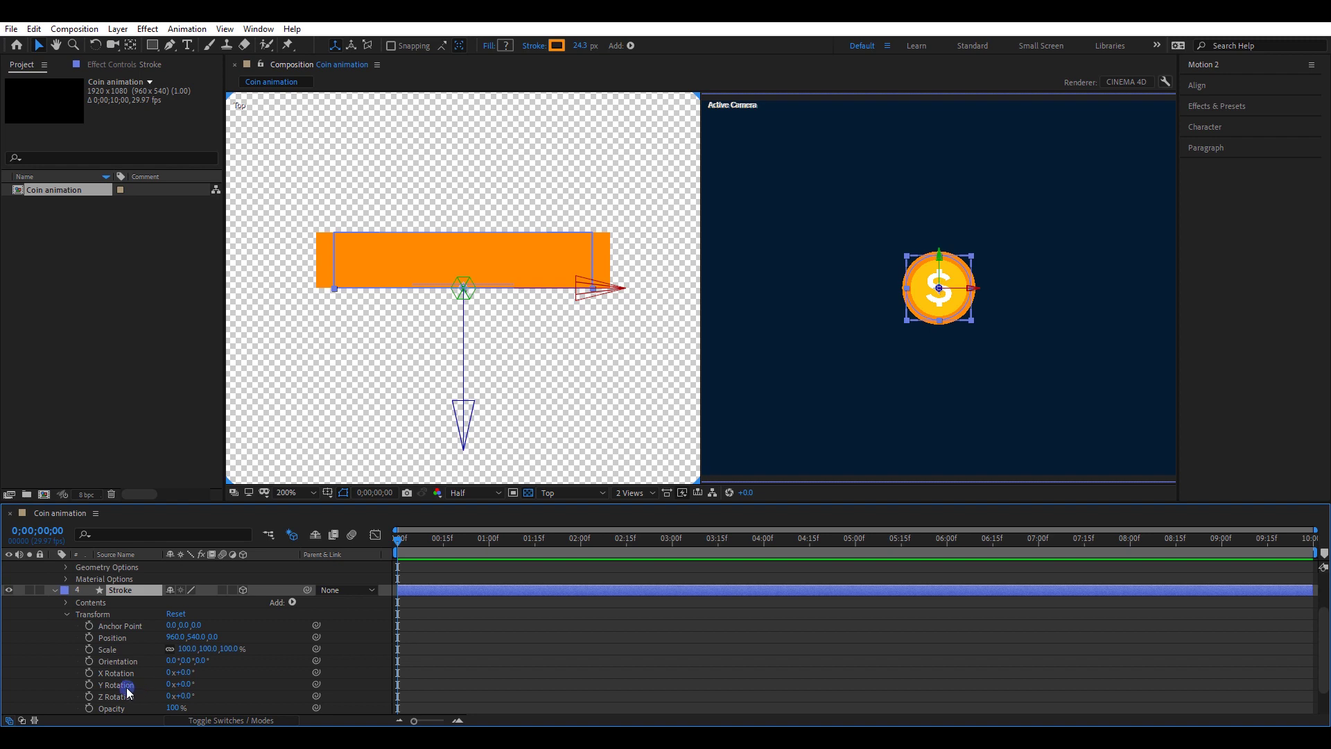
click(186, 684)
text(180)
key(Return)
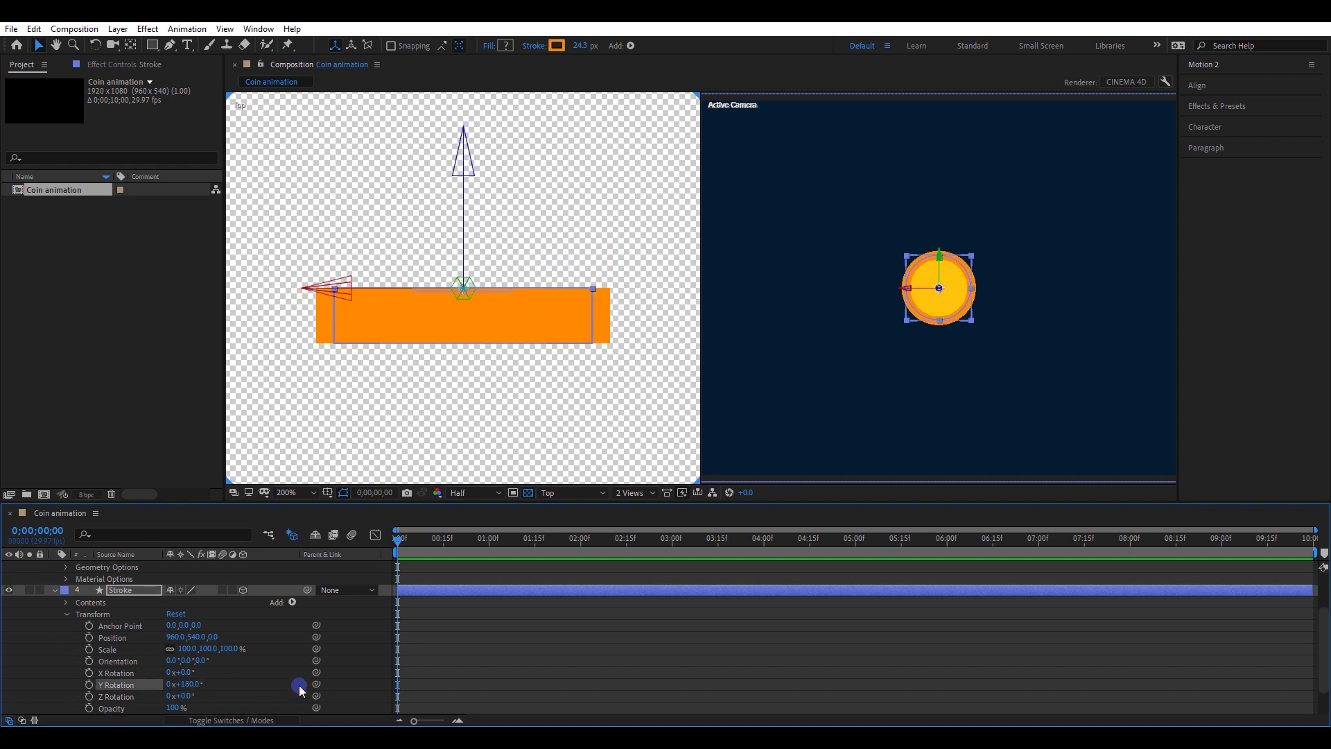
Step: Move the $ 2 layer along its Z axis to the coin's opposite face
scroll(139, 597, up, 3)
click(134, 568)
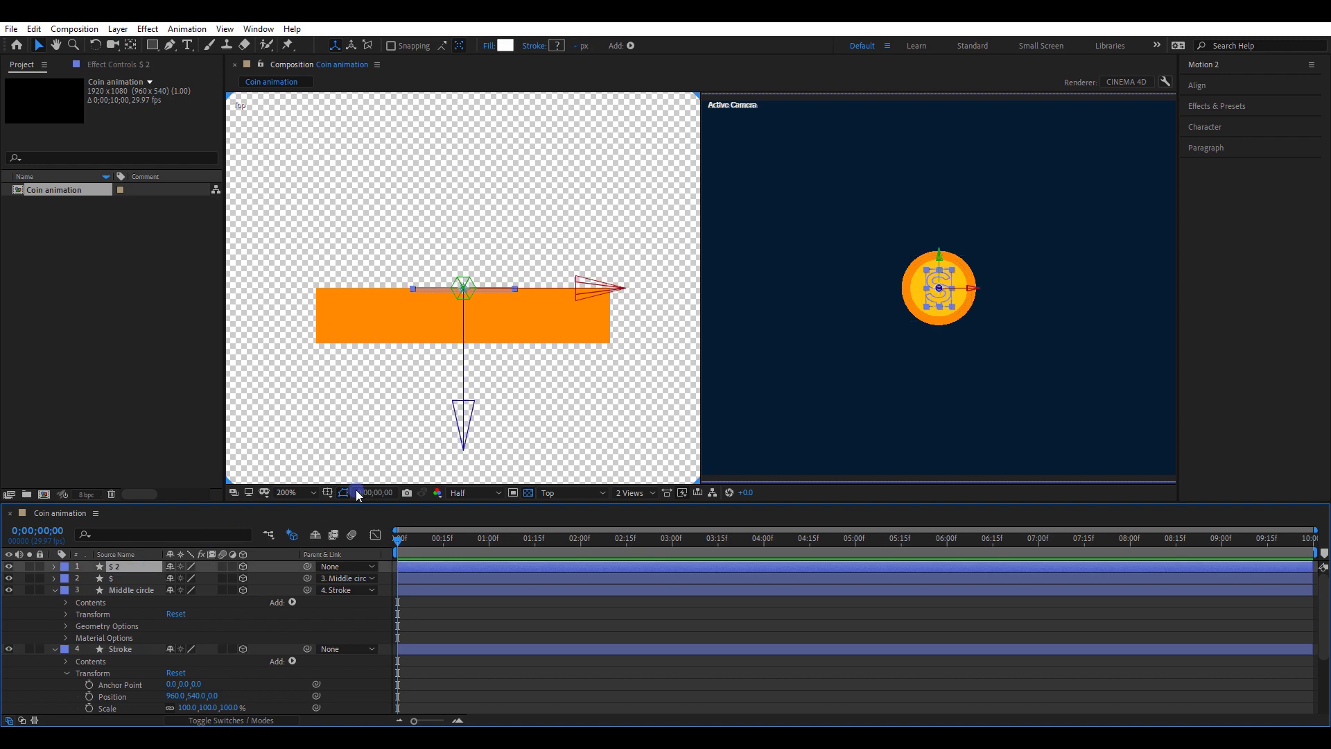
drag(465, 418, 463, 462)
click(508, 401)
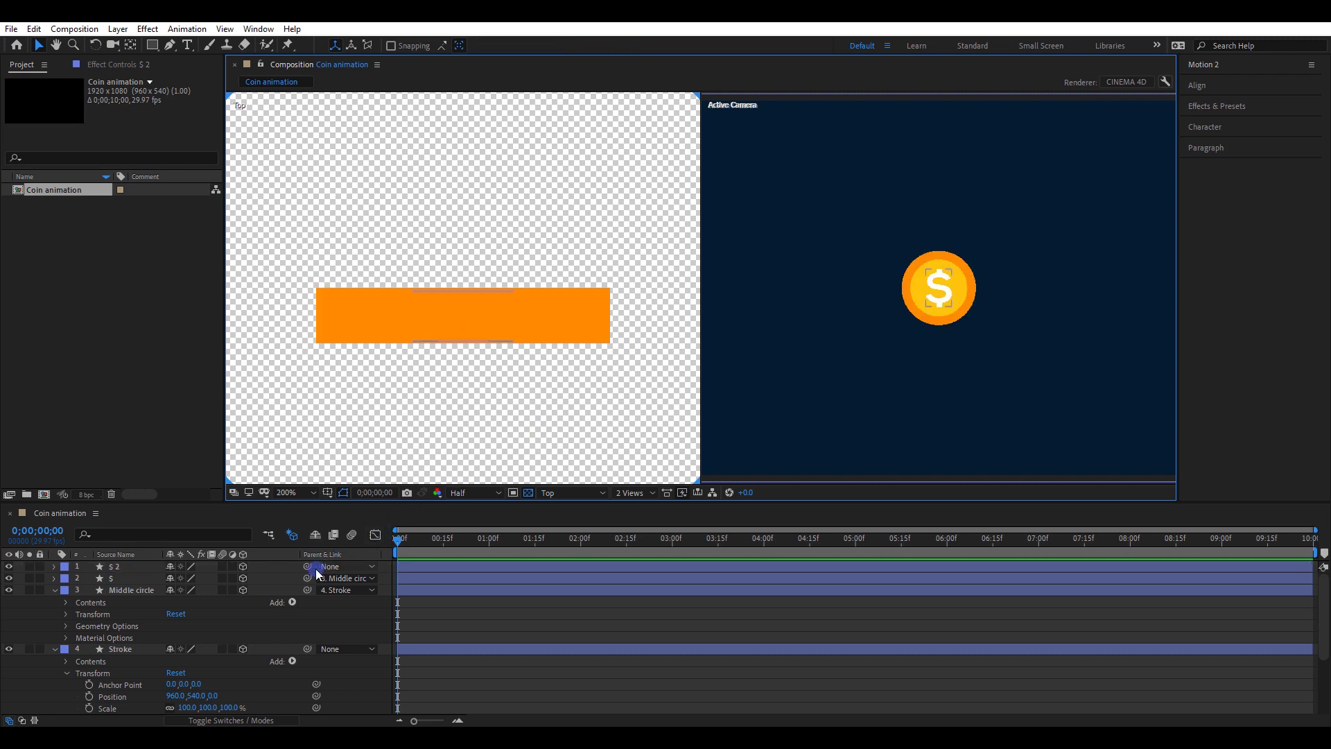
Step: Parent the $ 2 layer to $, and collapse the expanded properties of the Stroke and Middle circle layers
drag(307, 567, 118, 582)
click(166, 672)
scroll(174, 663, down, 1)
scroll(177, 658, up, 1)
click(145, 649)
key(u)
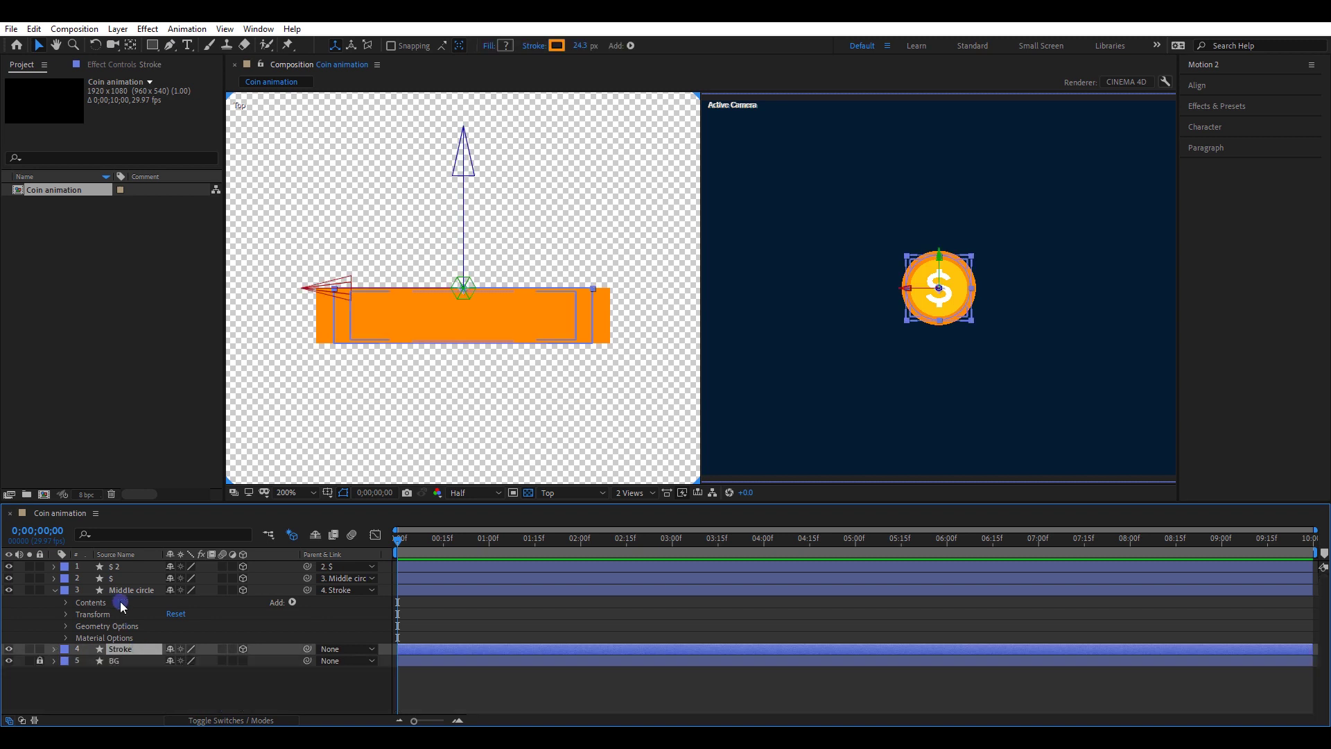
click(129, 589)
key(u)
Step: Switch the composition viewer from two views to a single Active Camera view
click(614, 496)
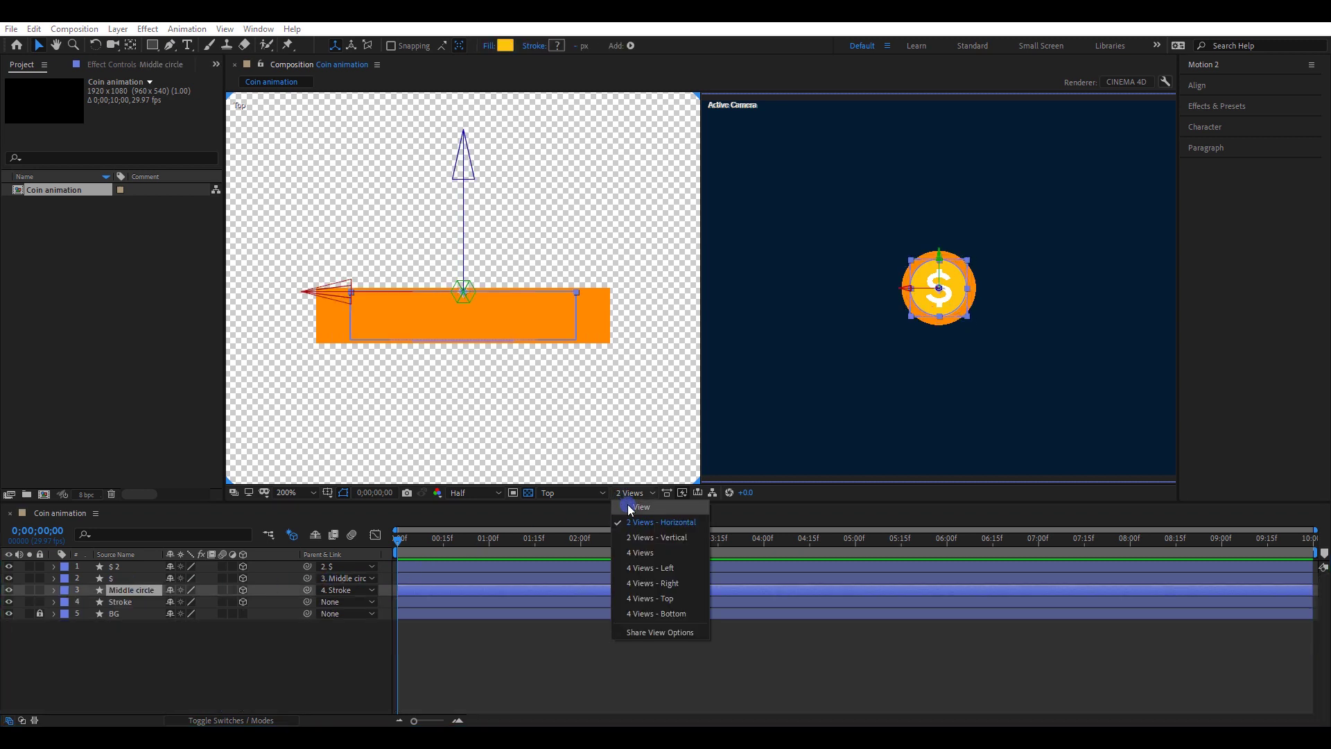
click(631, 506)
click(1029, 296)
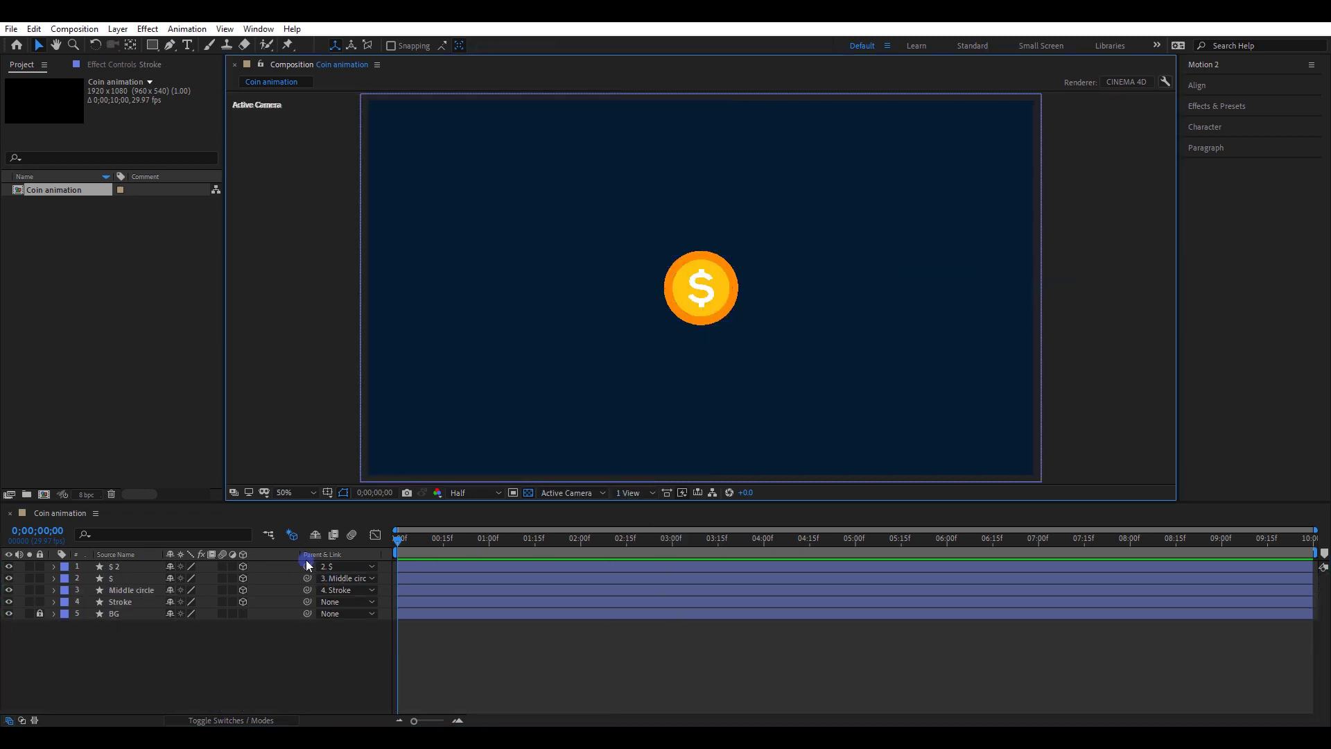
Step: Set the Stroke layer's Y Rotation to 0° and its Anchor Point to 0, 0, 20
click(53, 601)
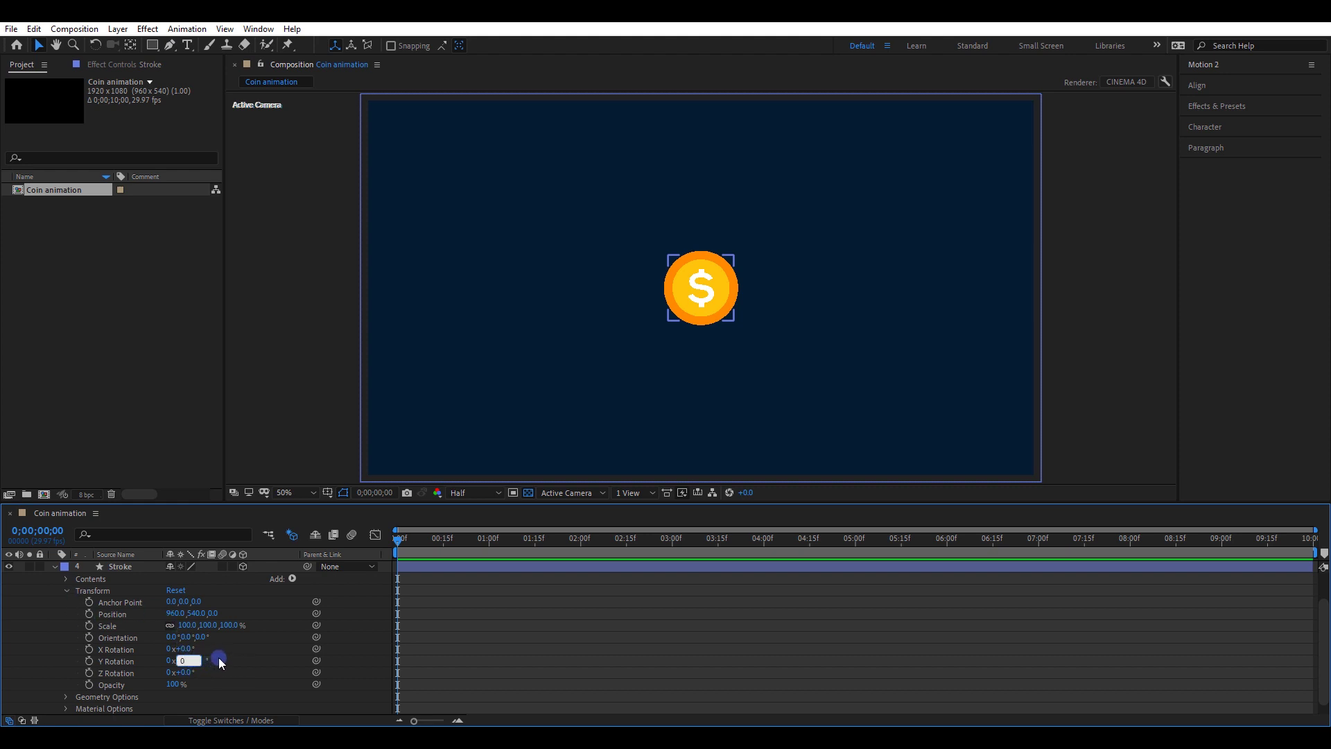
click(719, 355)
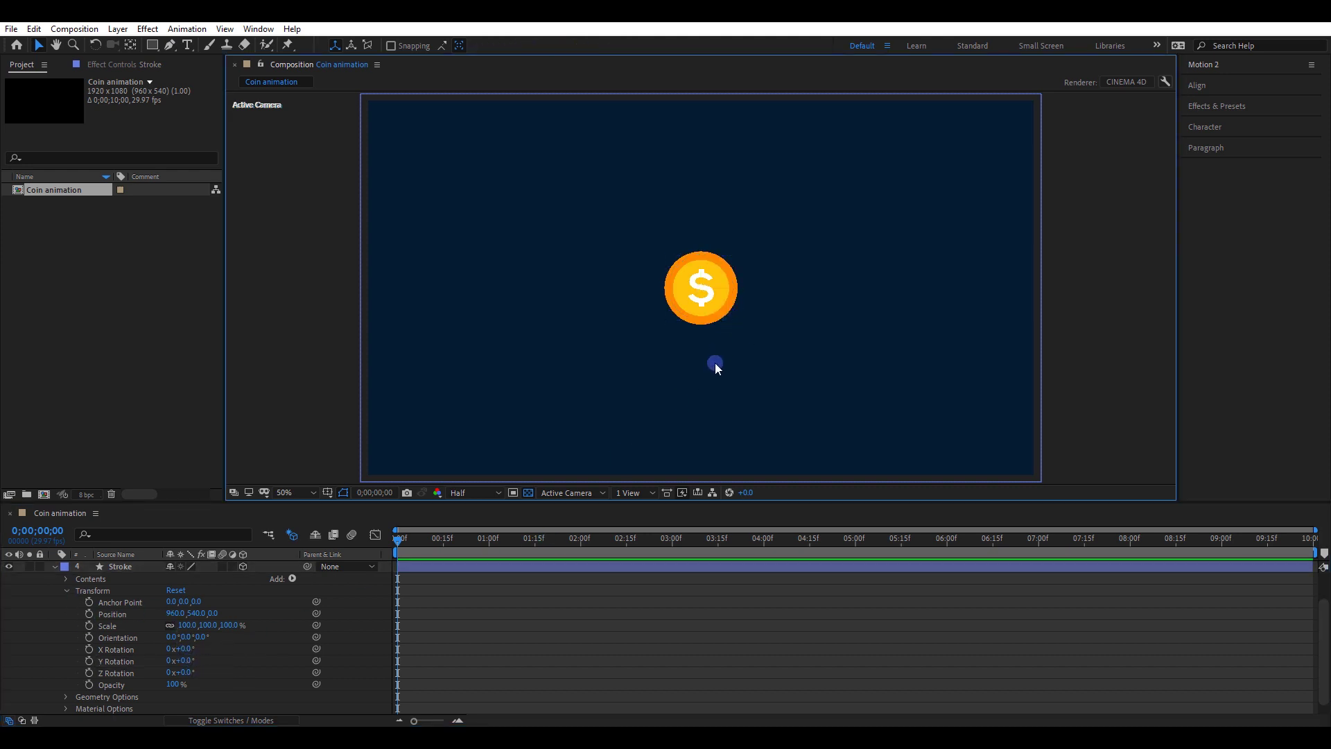
click(701, 298)
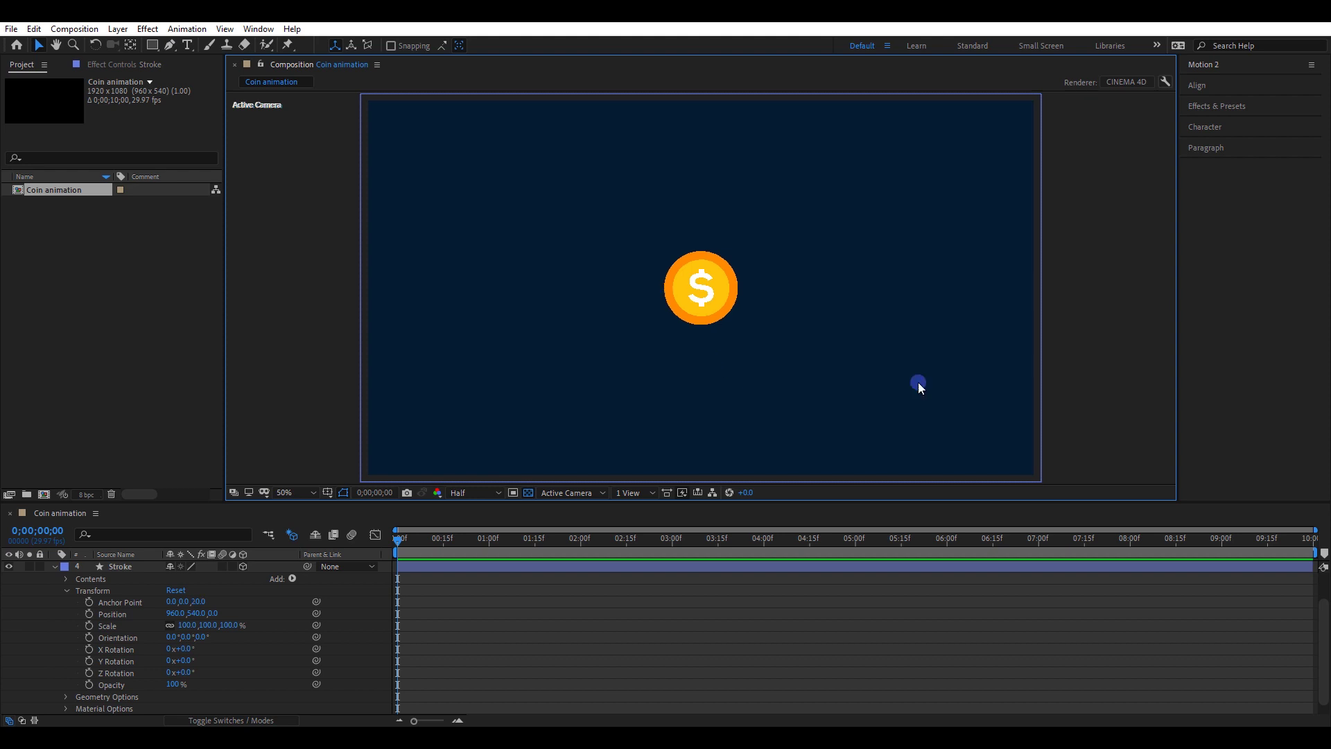
click(67, 590)
click(124, 602)
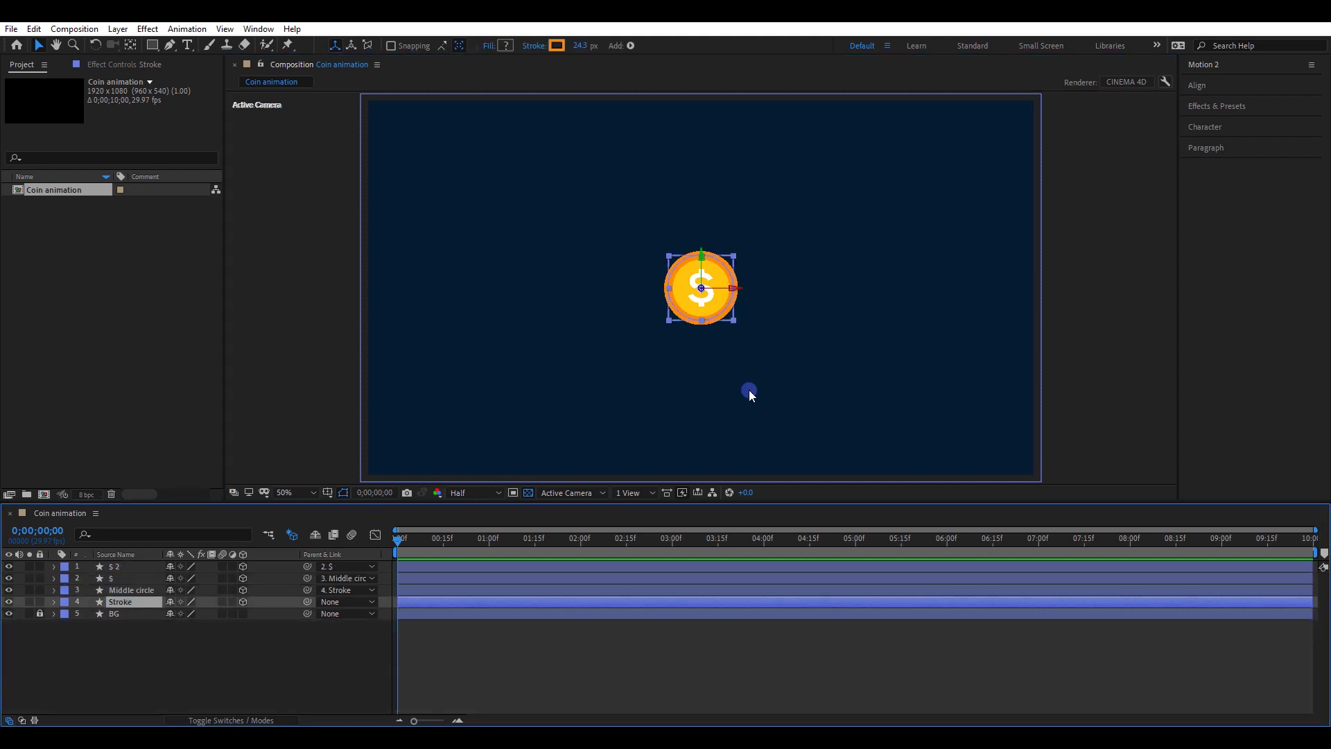
Step: Add a null object to the composition and parent the Stroke layer to it
click(749, 389)
right_click(733, 650)
mouse_move(797, 495)
click(932, 578)
click(121, 615)
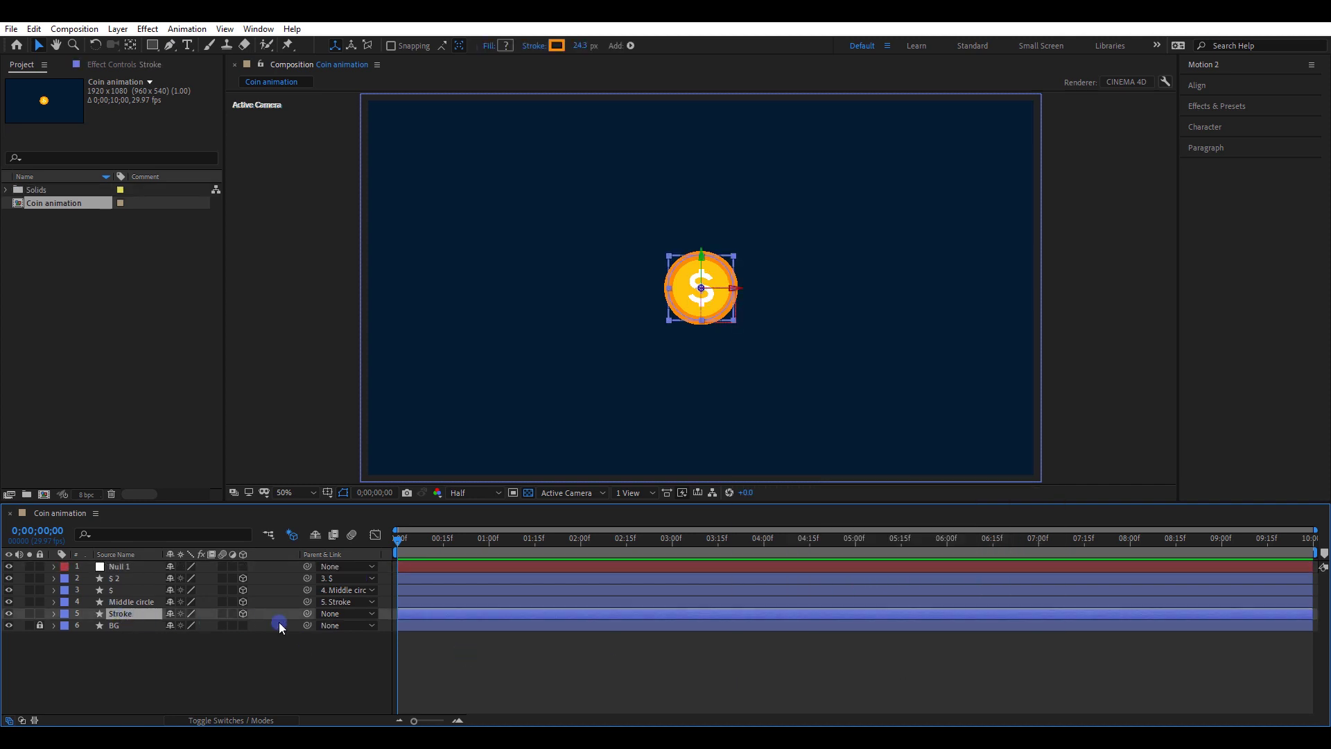
drag(307, 613, 142, 566)
Step: Set a Position keyframe on the Null 1 layer at 0;00;03;00 with the coin at the frame's centre
click(142, 567)
drag(751, 381, 743, 351)
drag(662, 542, 672, 551)
click(671, 564)
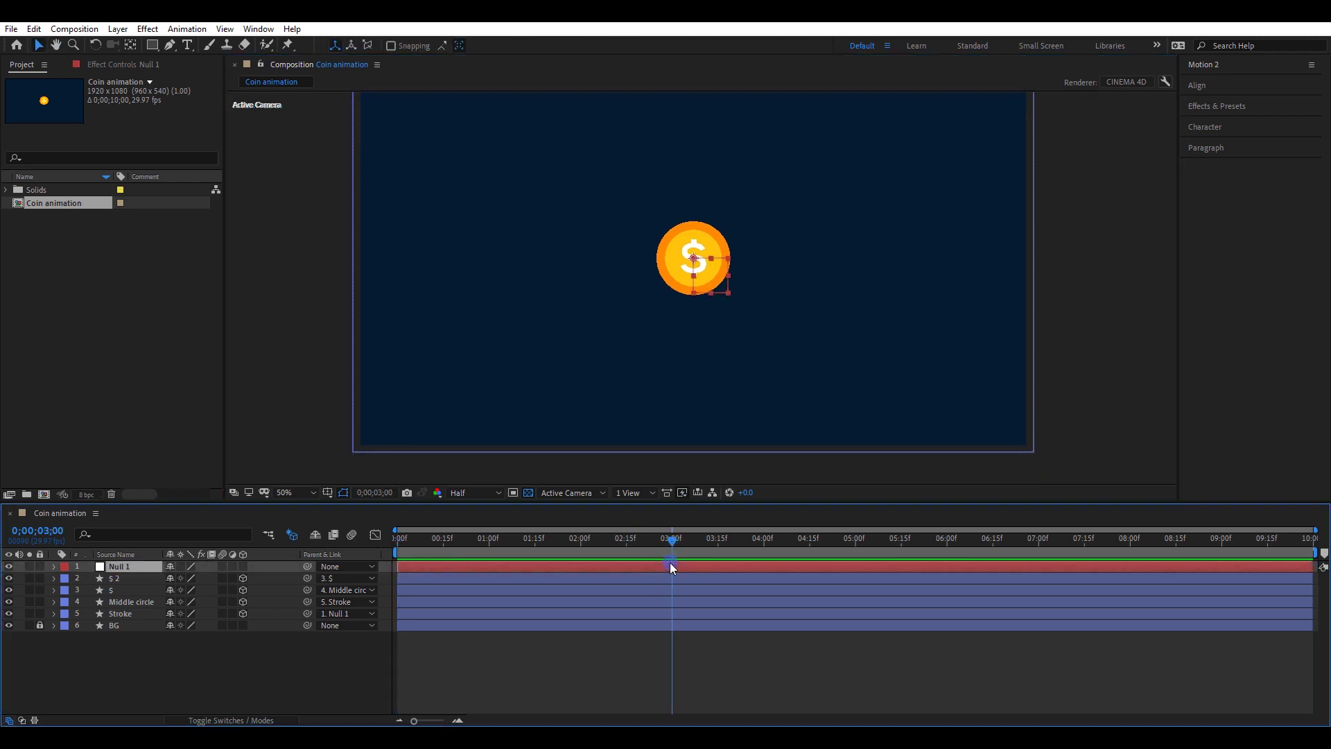
key(p)
click(90, 578)
Step: At 0;00;01;00, keyframe the Null 1 Position at 960, 1340 so the coin starts below the frame
drag(548, 540, 489, 548)
click(19, 577)
click(251, 490)
key(grave)
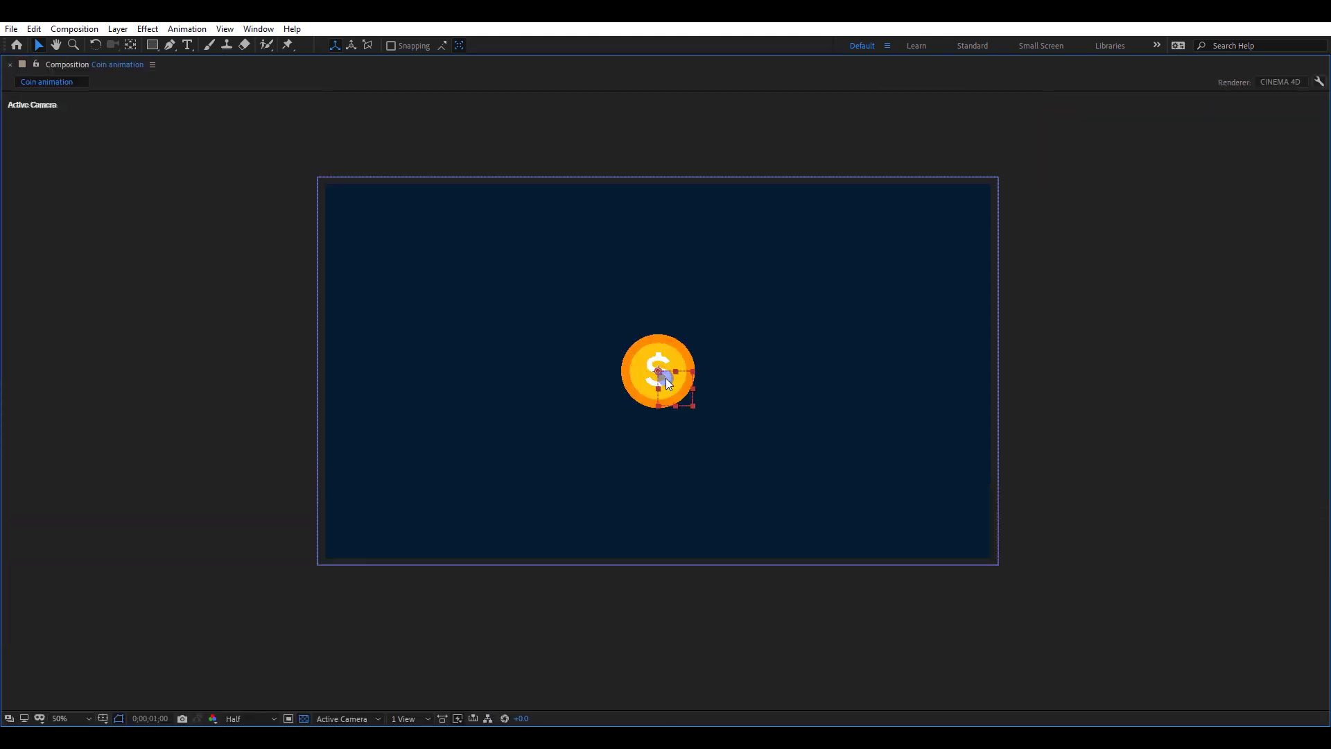
key(shift+Down)
key(shift+Down)
key(shift+Down)
key(shift+Down)
key(shift+Down)
key(shift+Down)
key(shift+Down)
key(shift+Down)
key(shift+Down)
key(shift+Down)
key(shift+Down)
key(shift+Down)
key(shift+Down)
key(shift+Down)
key(shift+Down)
key(shift+Down)
key(shift+Down)
key(shift+Down)
key(shift+Down)
key(shift+Down)
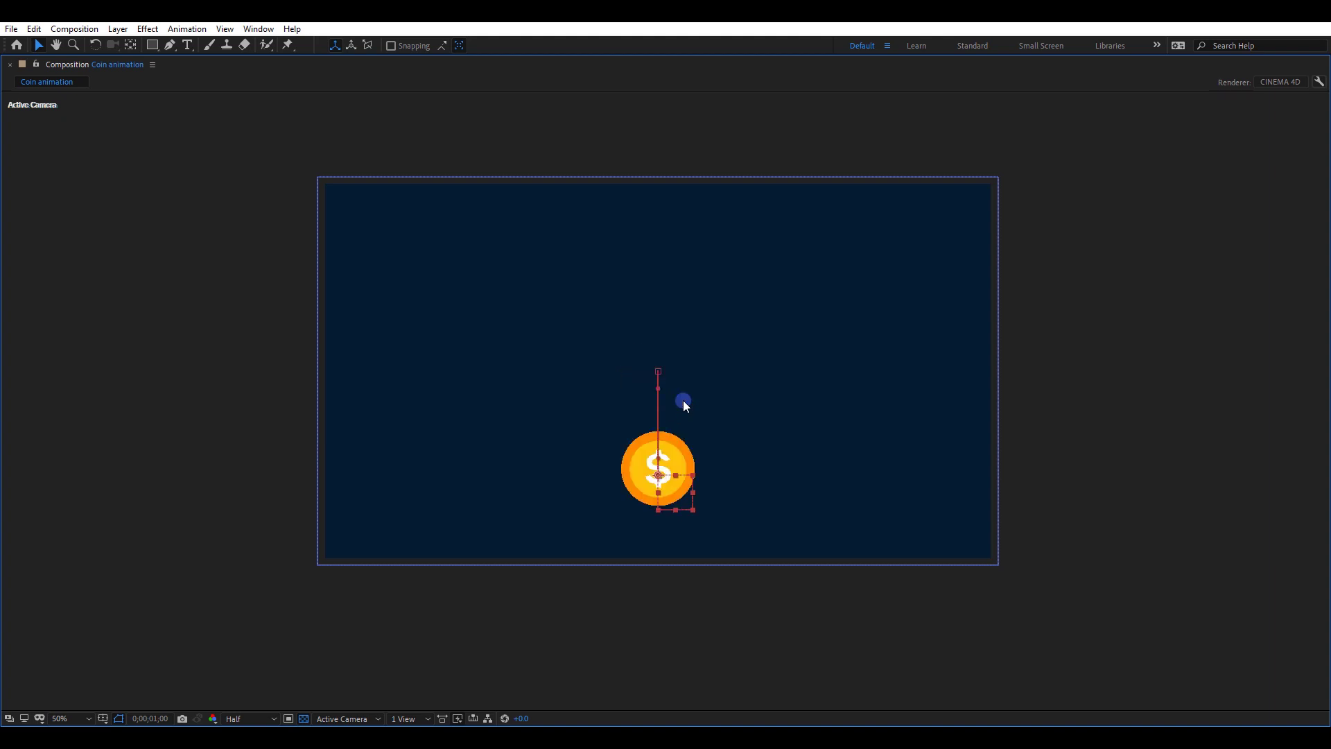
key(shift+Down)
key(shift+Down)
key(shift+Down)
key(shift+Down)
key(shift+Down)
key(shift+Down)
key(shift+Down)
key(shift+Down)
key(shift+Down)
key(shift+Down)
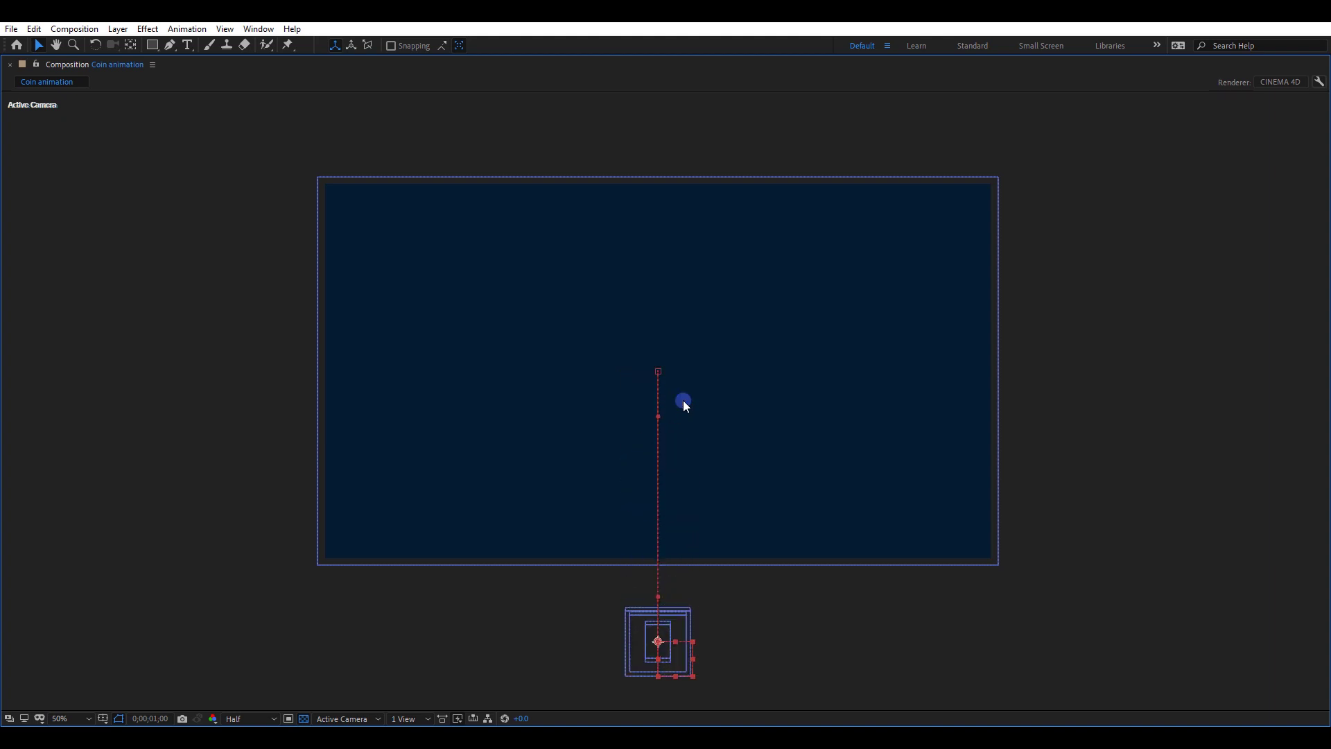
key(grave)
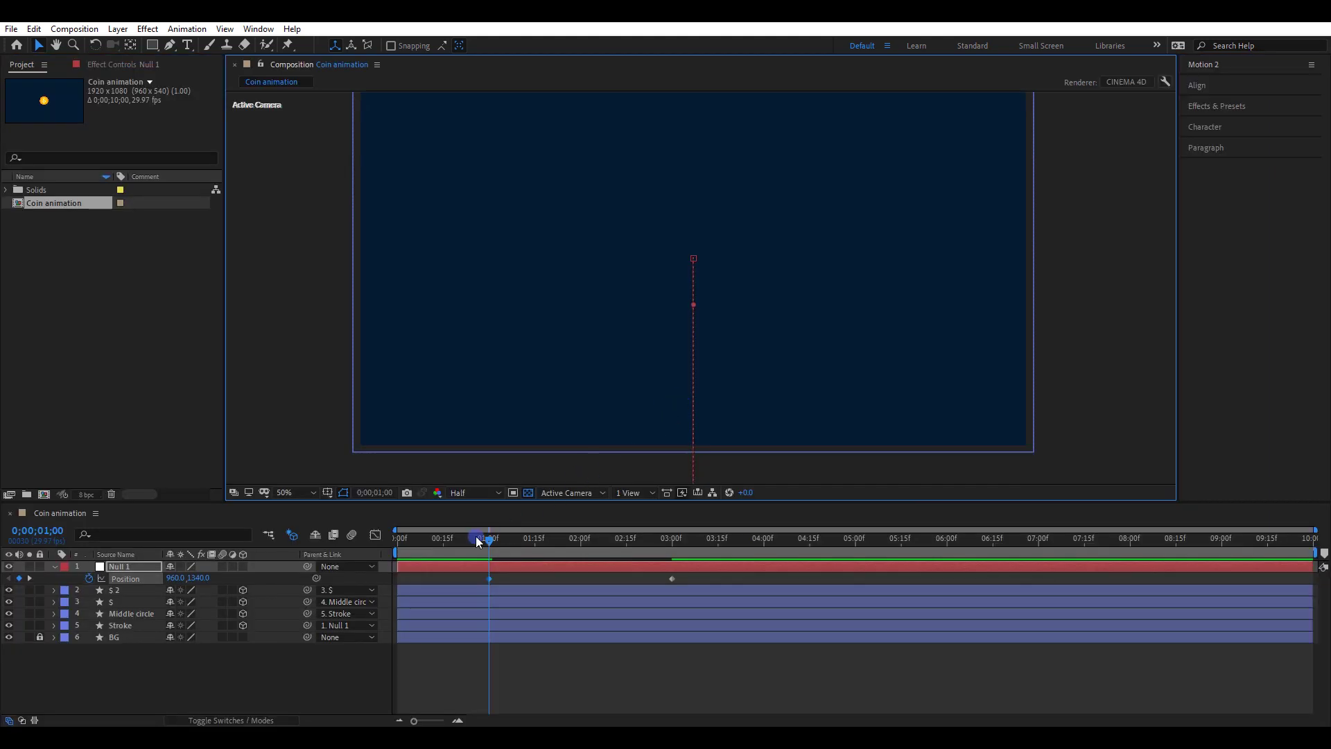
Step: Paste a copy of the 3-second Position keyframe at 0;00;02;11 and raise the null to 960, 216
drag(480, 536, 614, 538)
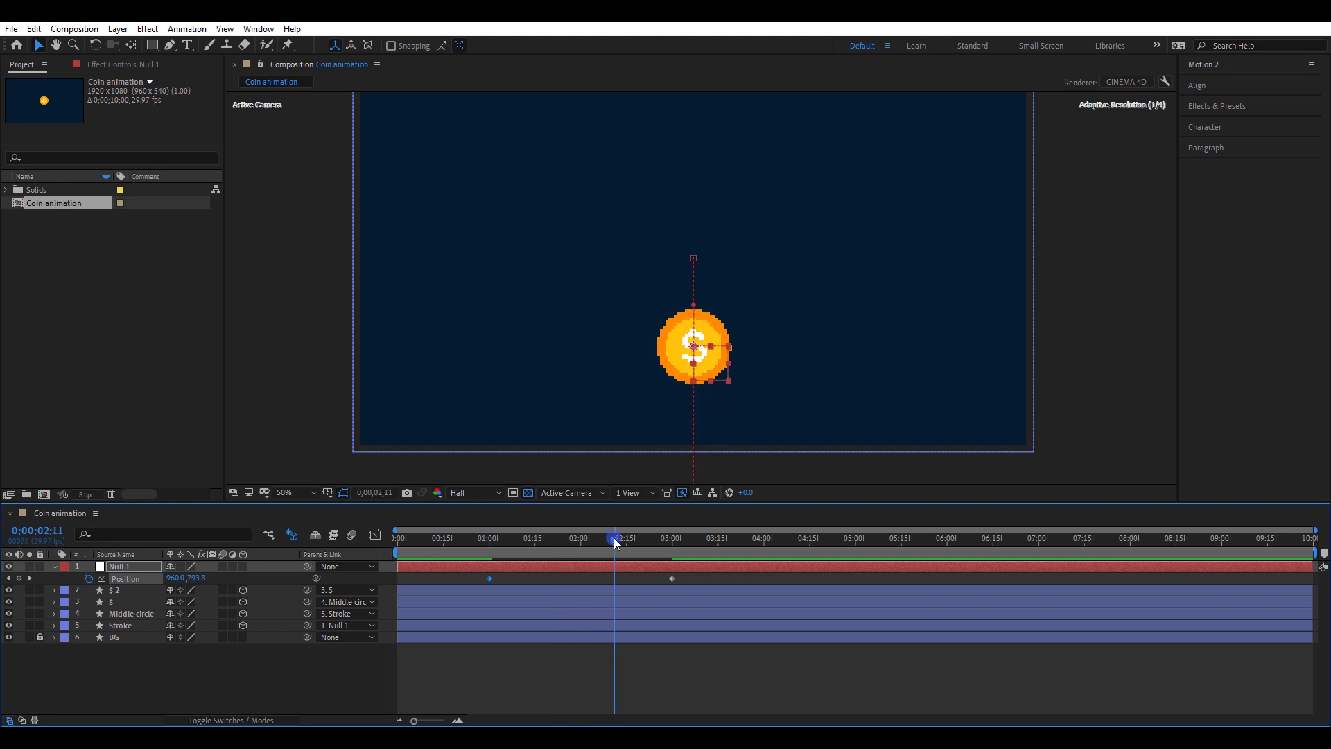
drag(682, 570, 661, 578)
key(ctrl+c)
key(ctrl+v)
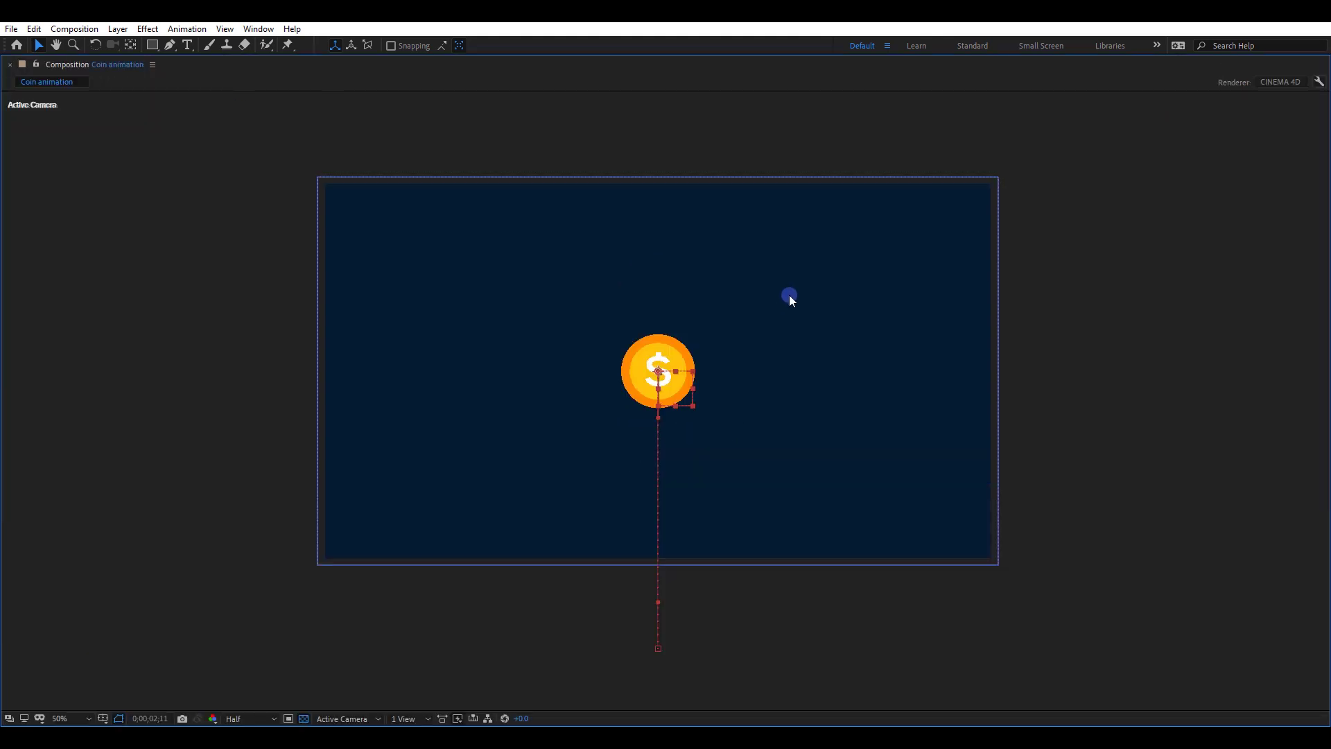
key(shift+Up)
key(shift+Up)
key(shift+Up)
key(shift+Up)
key(shift+Up)
key(shift+Up)
key(shift+Up)
key(shift+Up)
key(shift+Up)
key(shift+Up)
key(shift+Up)
key(shift+Up)
key(shift+Up)
key(shift+Up)
key(shift+Up)
key(shift+Up)
key(shift+Up)
key(shift+Up)
key(shift+Up)
key(shift+Up)
key(shift+Up)
key(shift+Up)
key(shift+Up)
key(shift+Up)
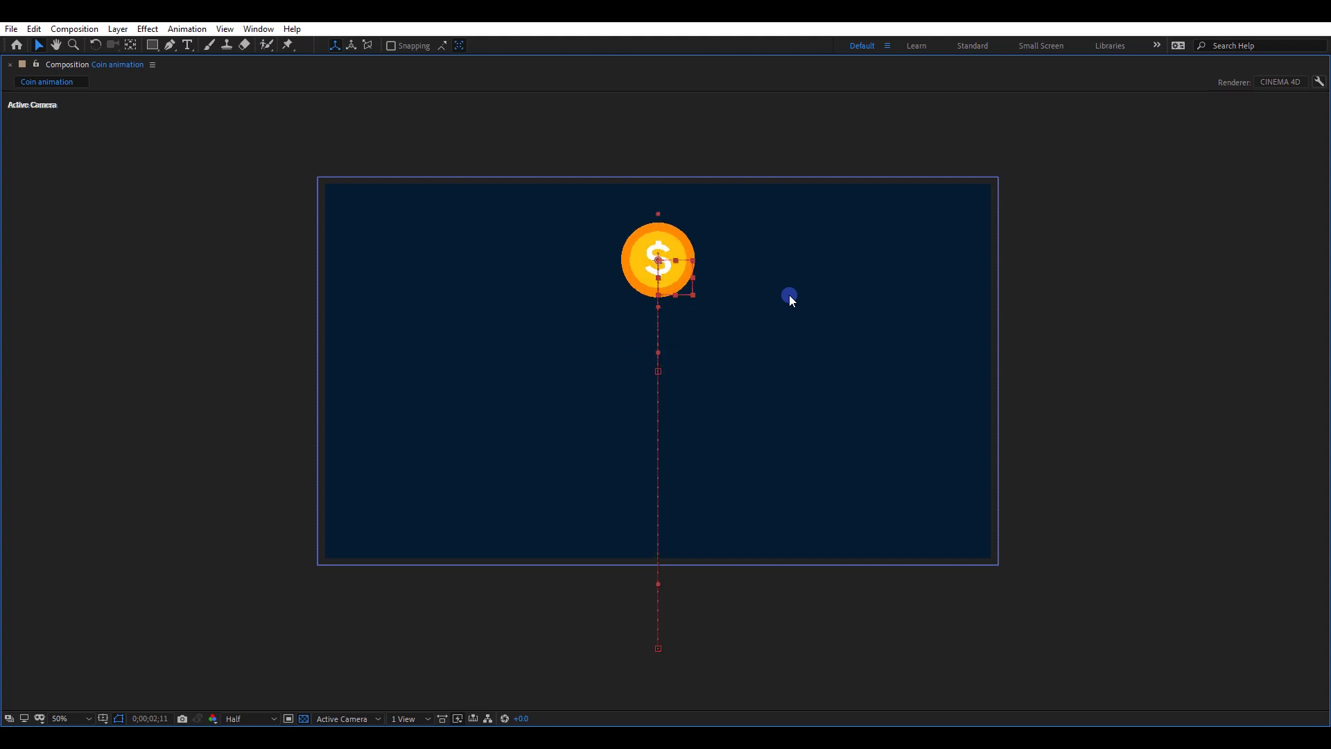
key(Up)
key(Up)
Step: Convert the raised keyframe's motion path point to a corner with the Convert Vertex tool, removing its handles
click(170, 45)
click(195, 91)
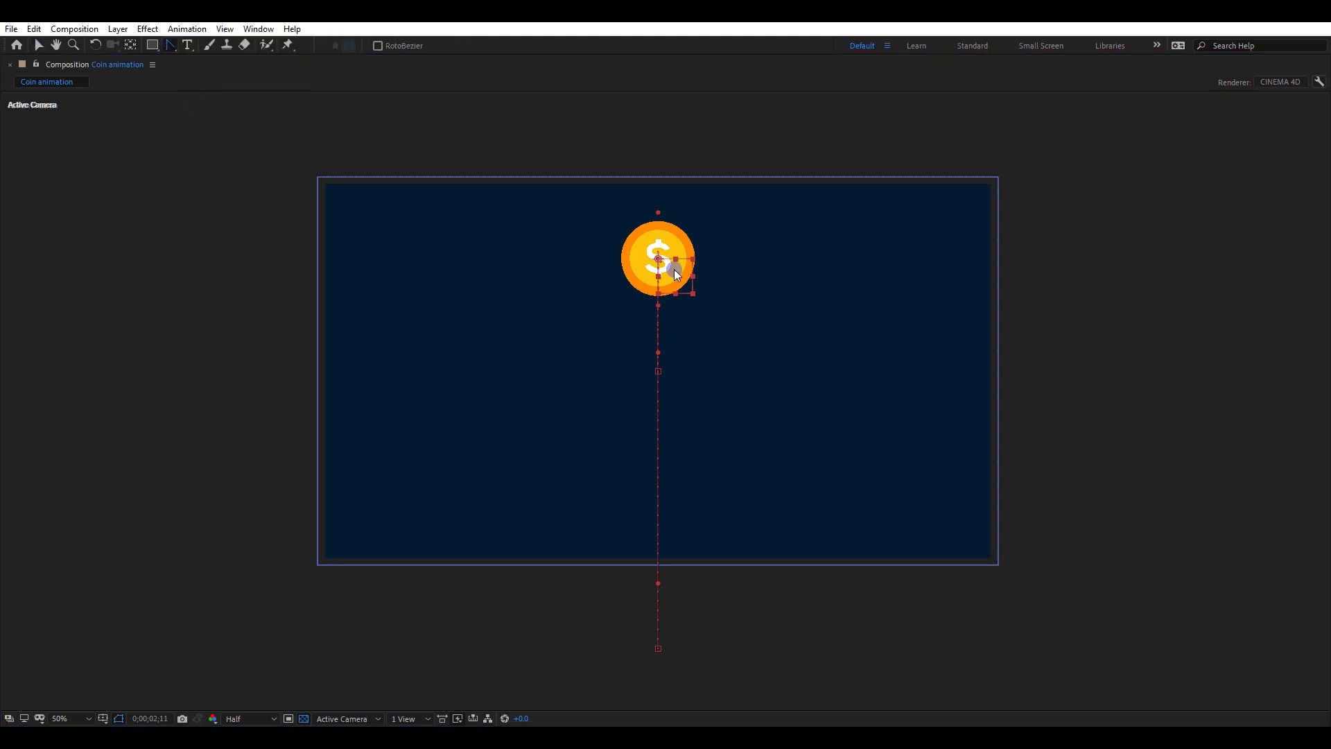
click(659, 260)
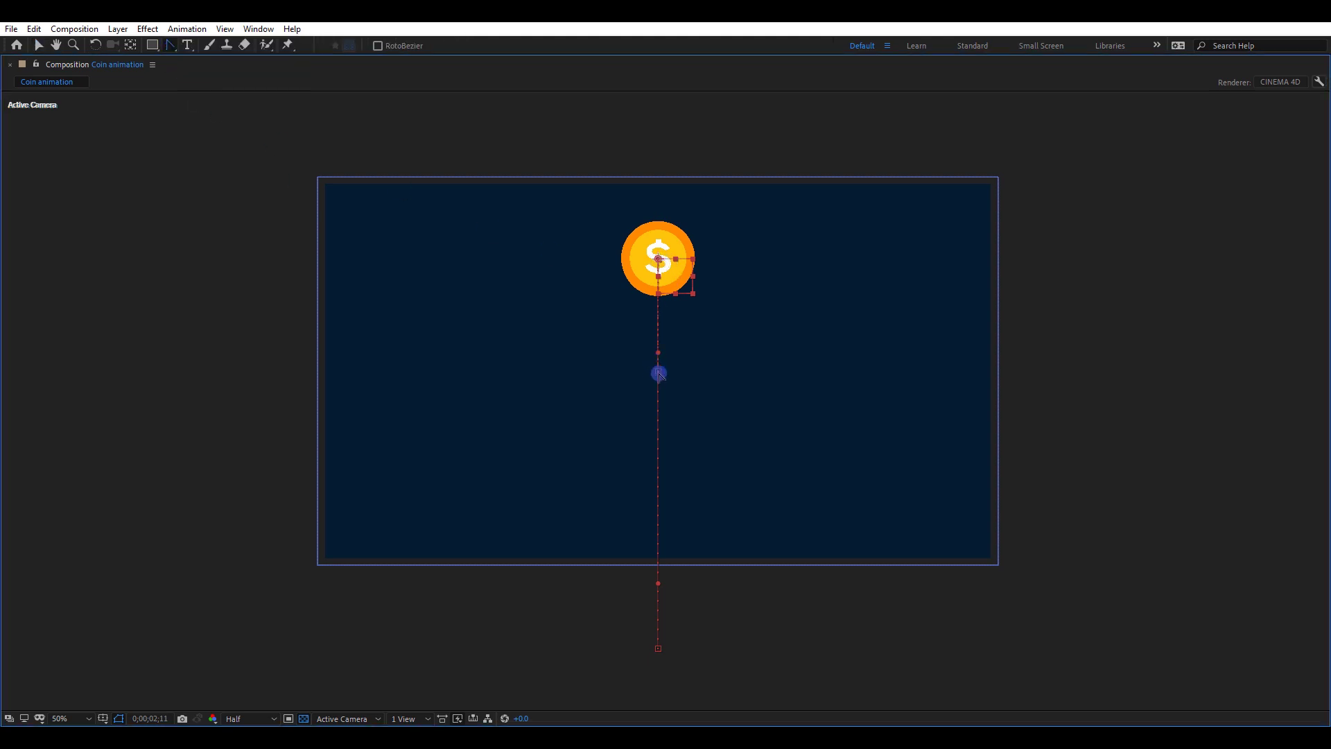
key(v)
click(884, 421)
key(grave)
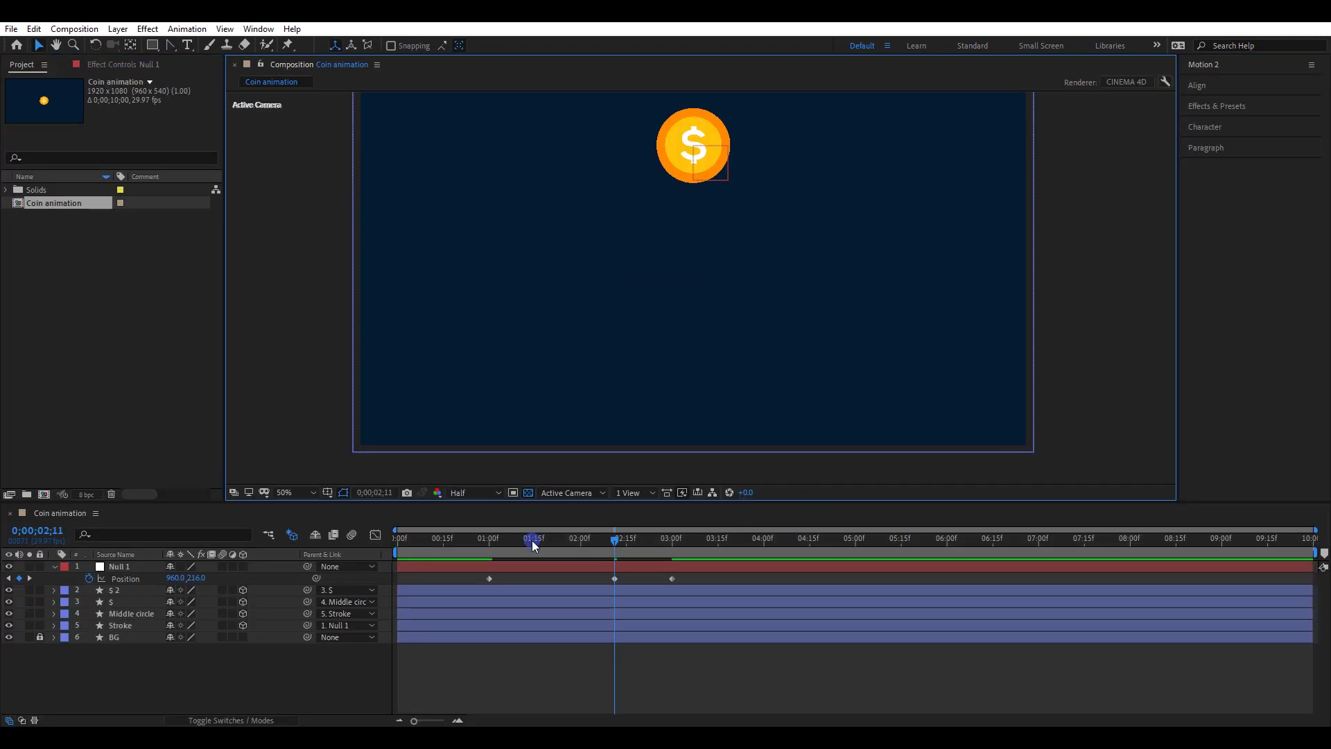
Step: Set the work area from about 0;00;01;00 to 0;00;03;05 and preview the coin's movement
click(489, 539)
key(b)
click(687, 540)
key(n)
key(space)
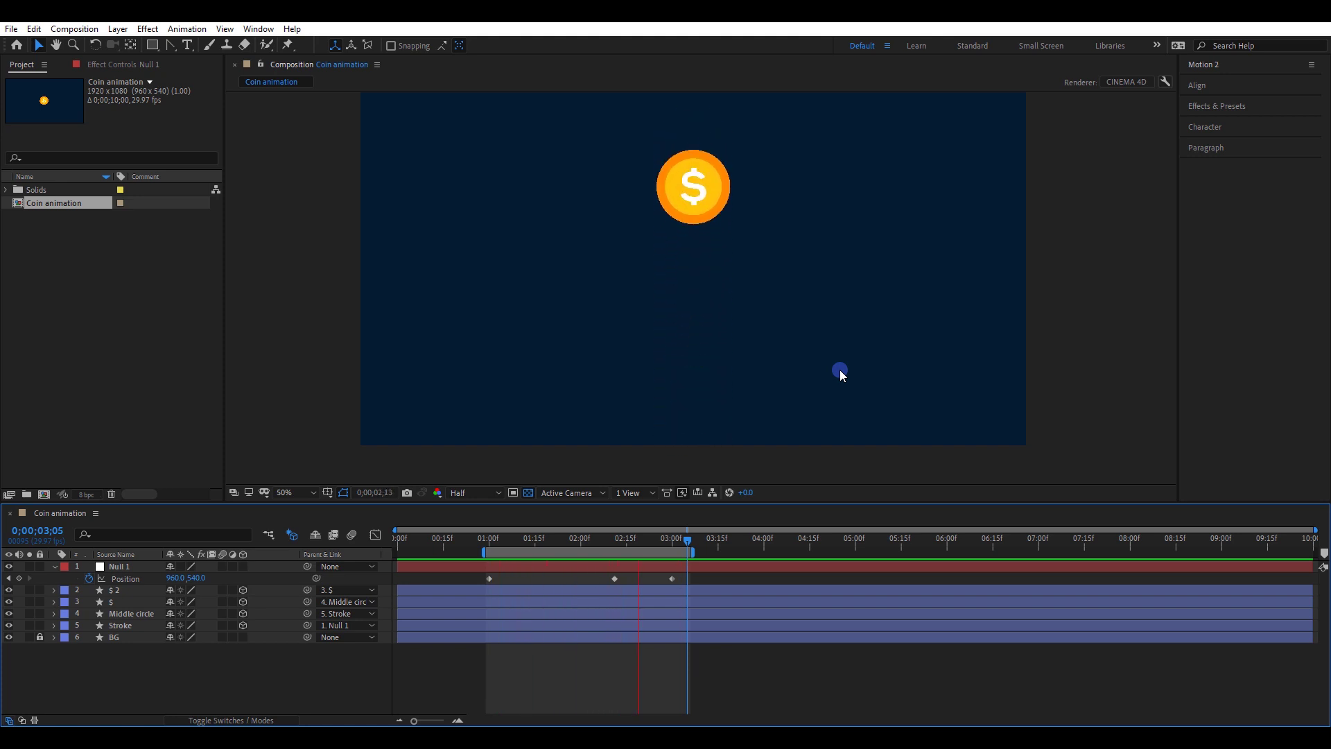
key(space)
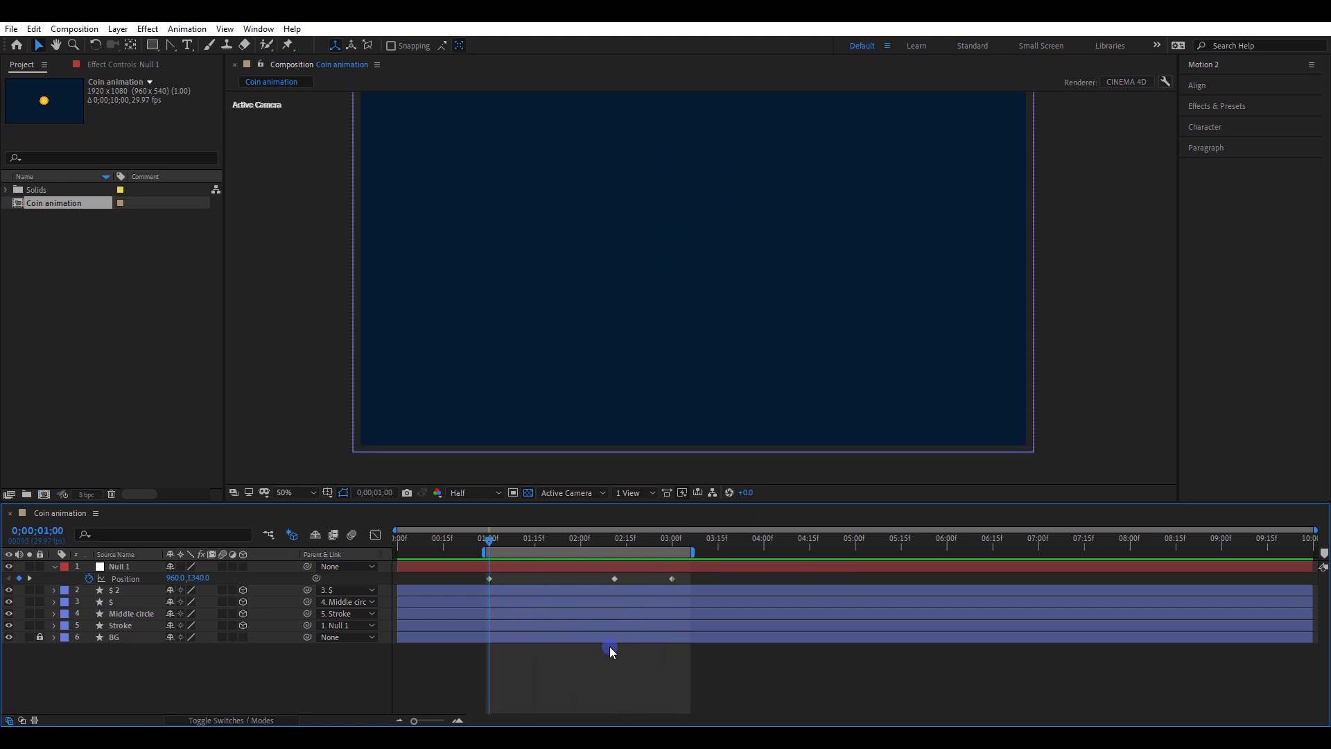
Step: Shift the final Position keyframe to 0;00;03;07 and paste a copy at 0;00;02;23, nudged slightly lower as an overshoot
drag(491, 543, 694, 579)
key(ctrl+c)
key(ctrl+v)
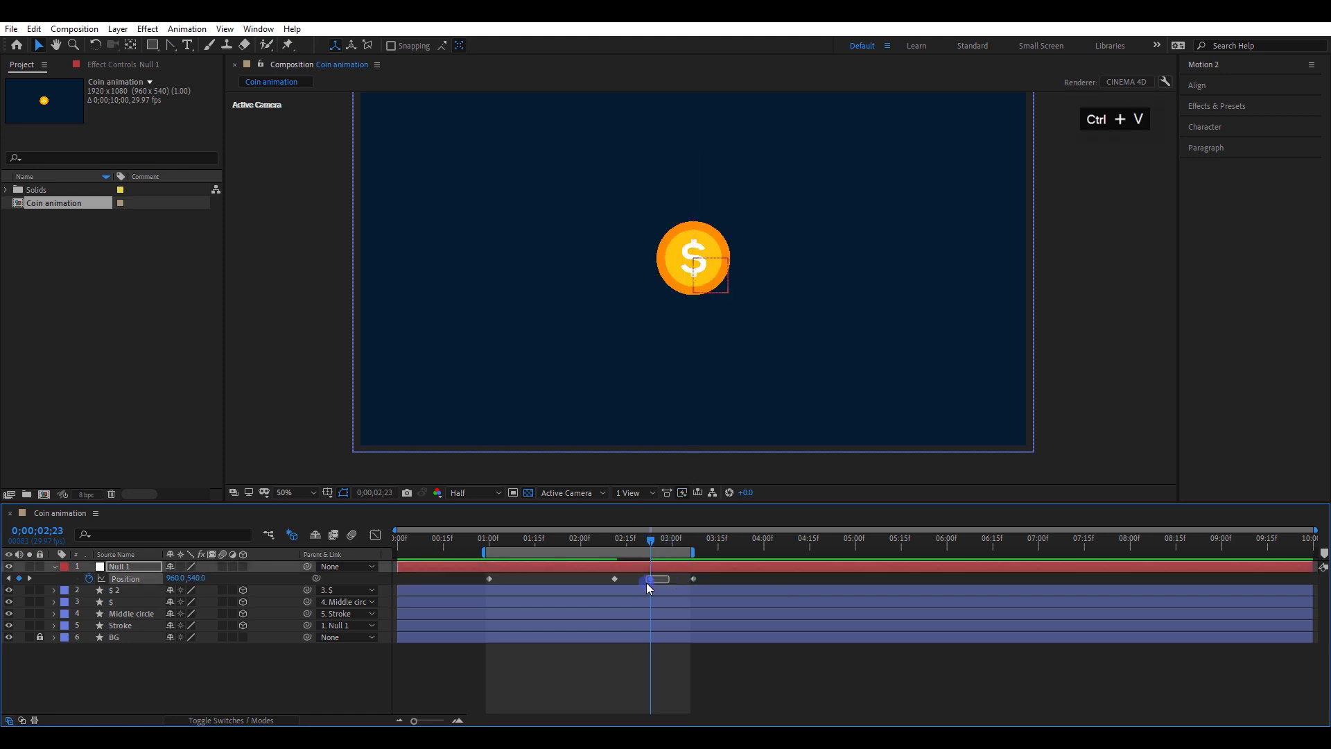
key(Down)
key(Down)
key(Down)
key(Down)
key(Down)
key(Down)
key(Down)
key(Down)
key(Down)
key(Down)
key(Down)
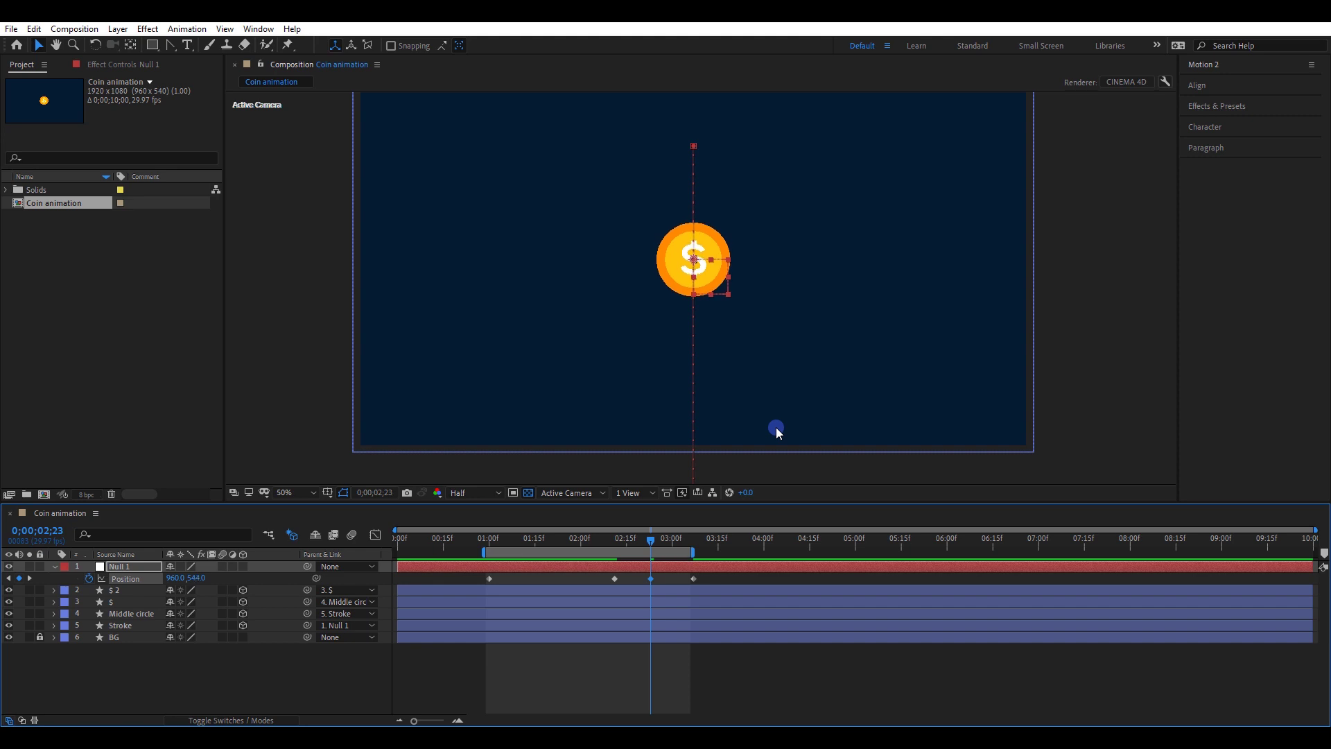
key(Up)
key(Up)
Step: Apply Easy Ease to all of the Null 1 Position keyframes and preview the motion
drag(651, 579, 487, 582)
right_click(487, 578)
mouse_move(523, 572)
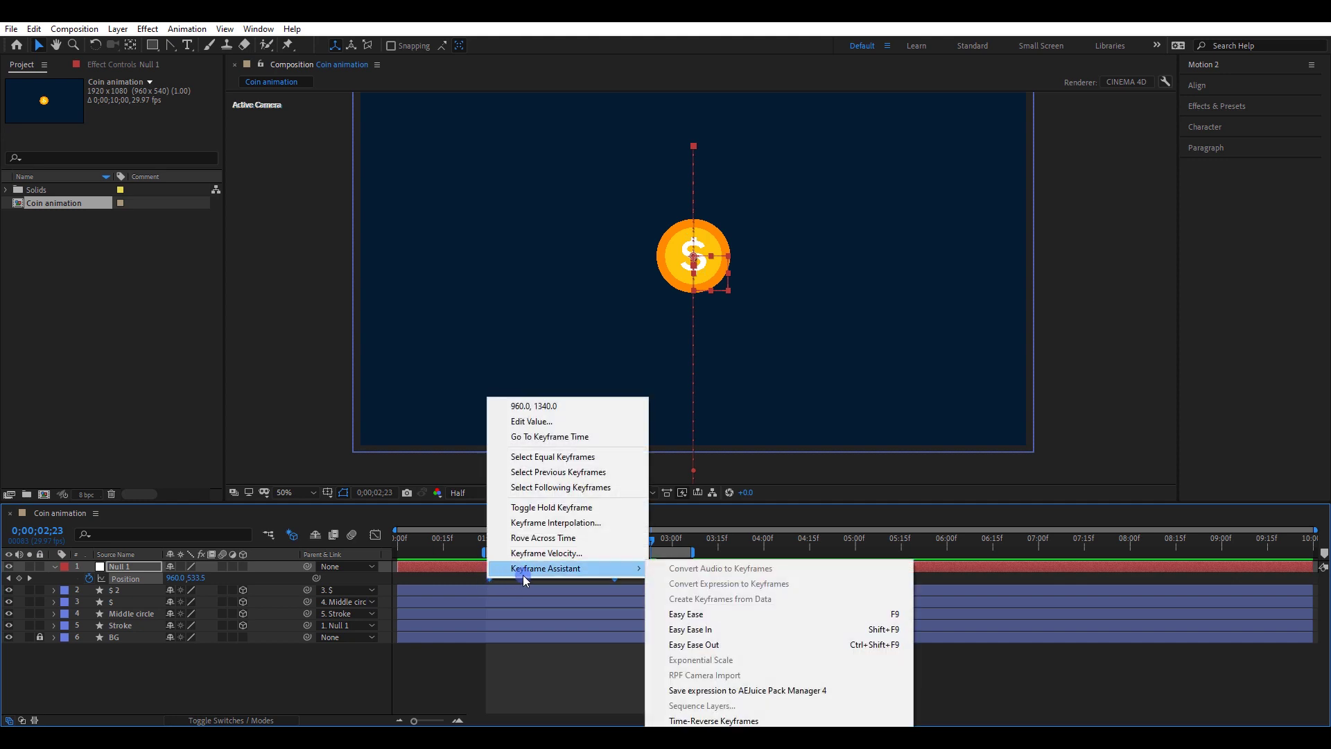
click(721, 613)
key(space)
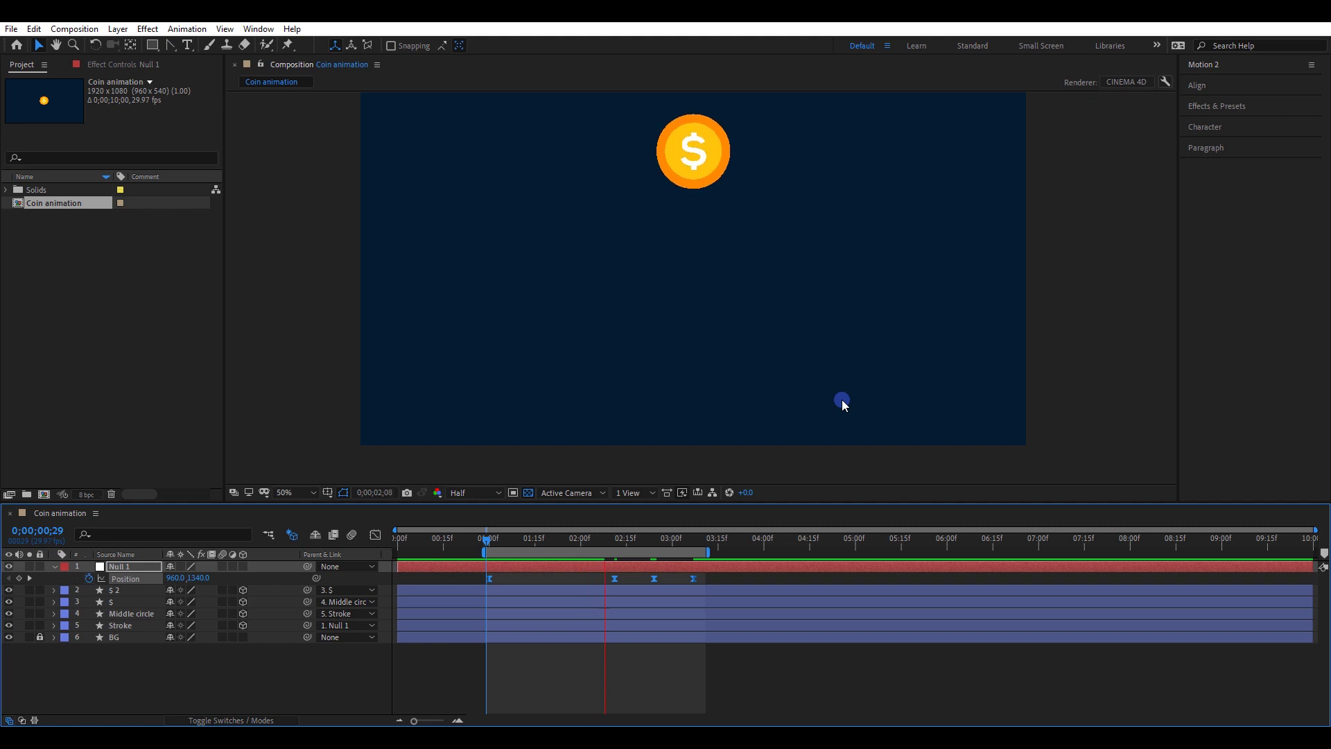
key(space)
Step: Reshape the Null 1 Position speed curve in the Graph Editor by adjusting the keyframes' influence handles, and preview the result
drag(708, 575, 454, 598)
click(375, 534)
drag(486, 547, 580, 544)
click(617, 680)
drag(594, 685, 628, 684)
key(space)
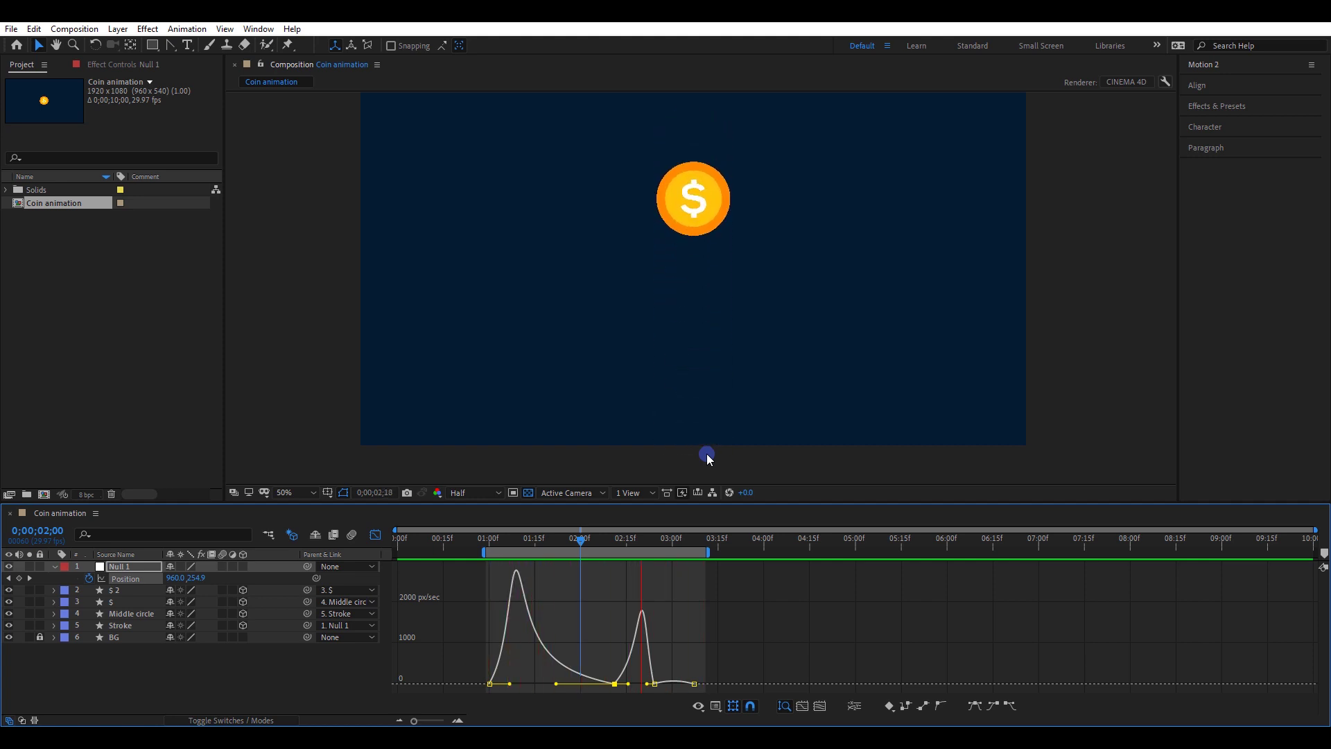
key(space)
click(375, 535)
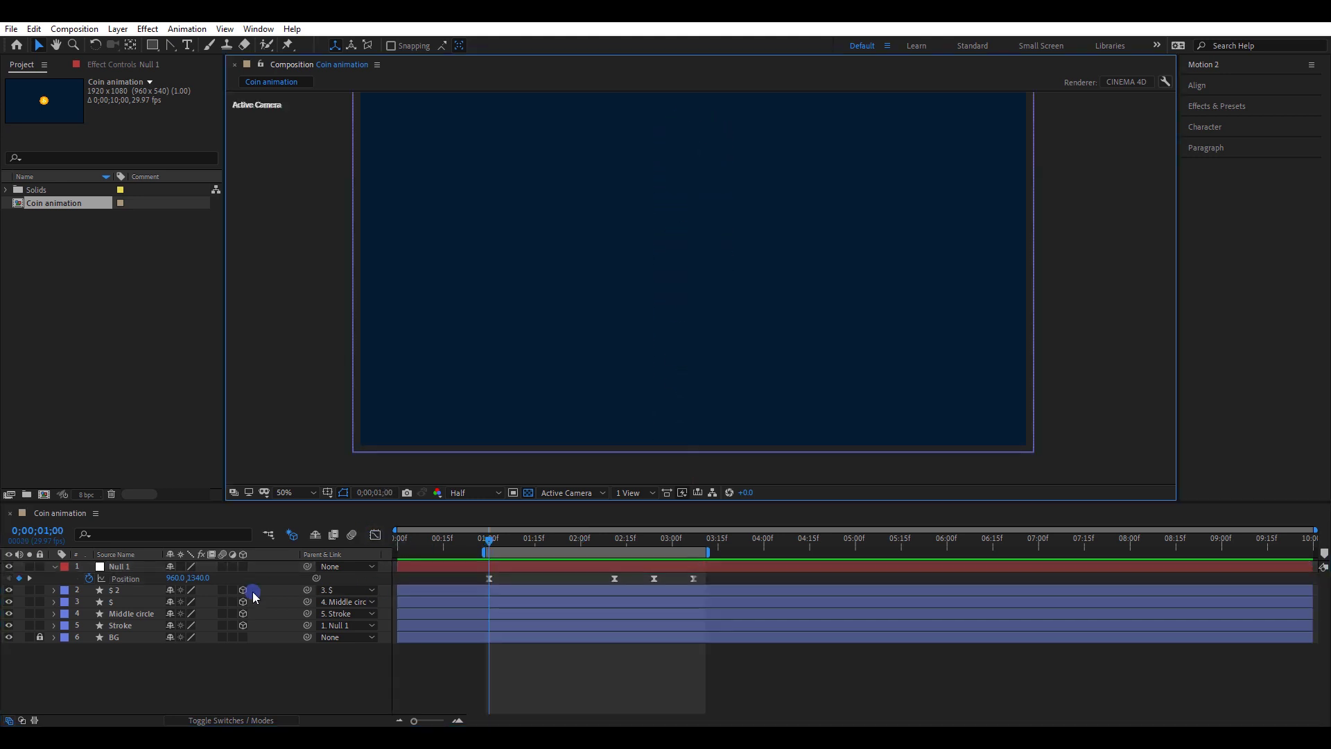
Step: Set an X Rotation keyframe of 0° on the Stroke layer at 0;00;03;07
click(131, 626)
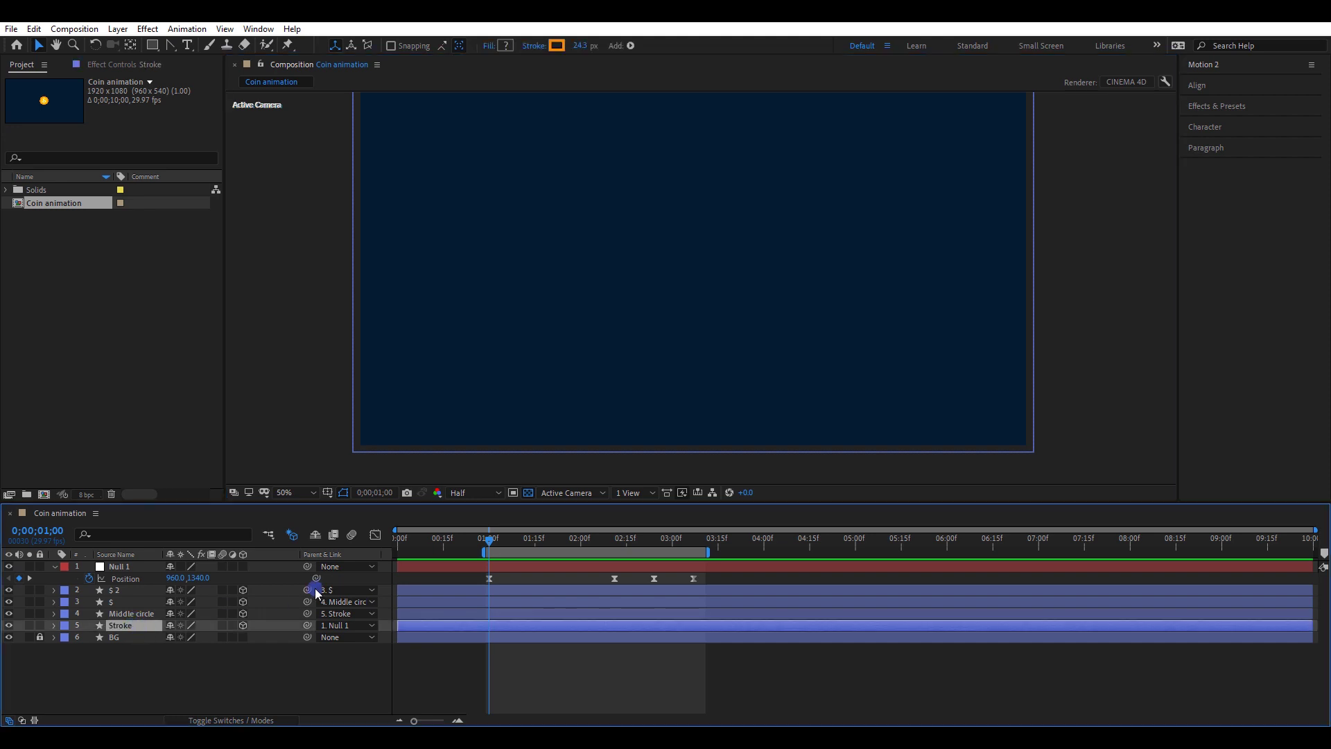
drag(488, 547, 693, 550)
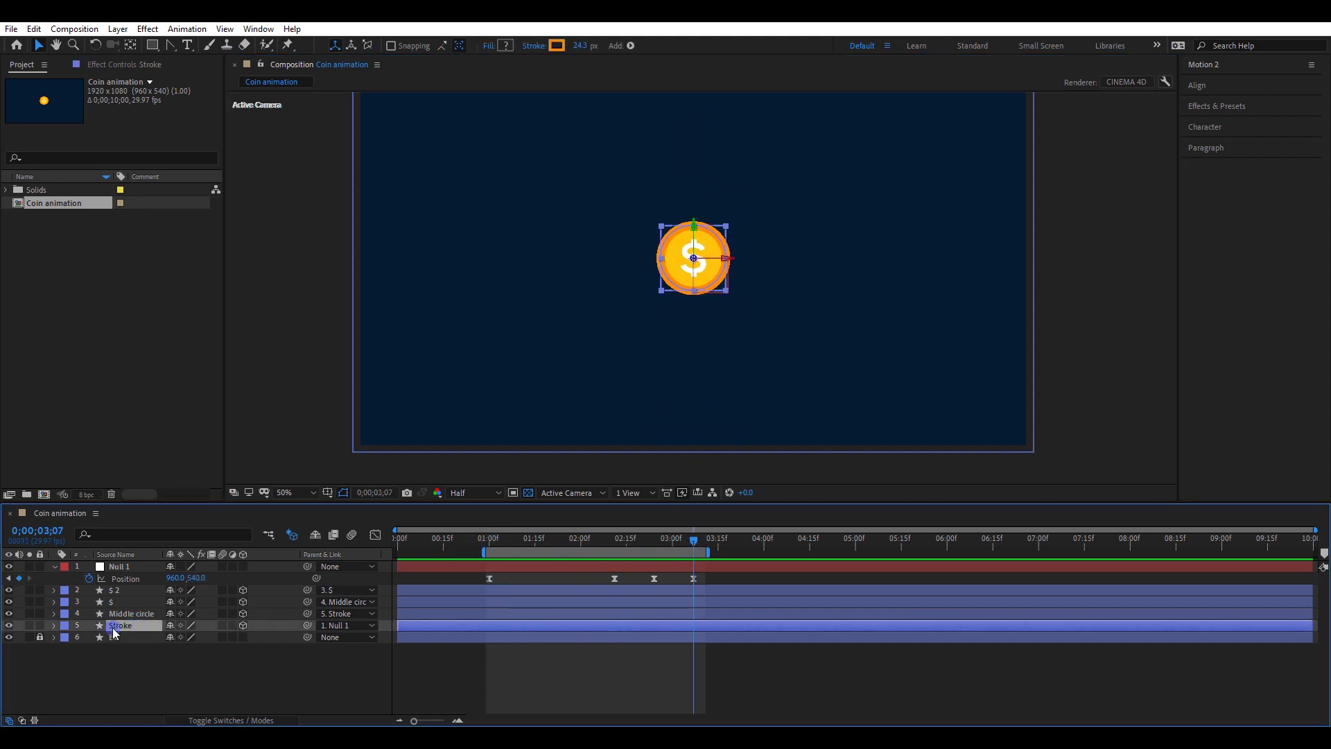
click(54, 626)
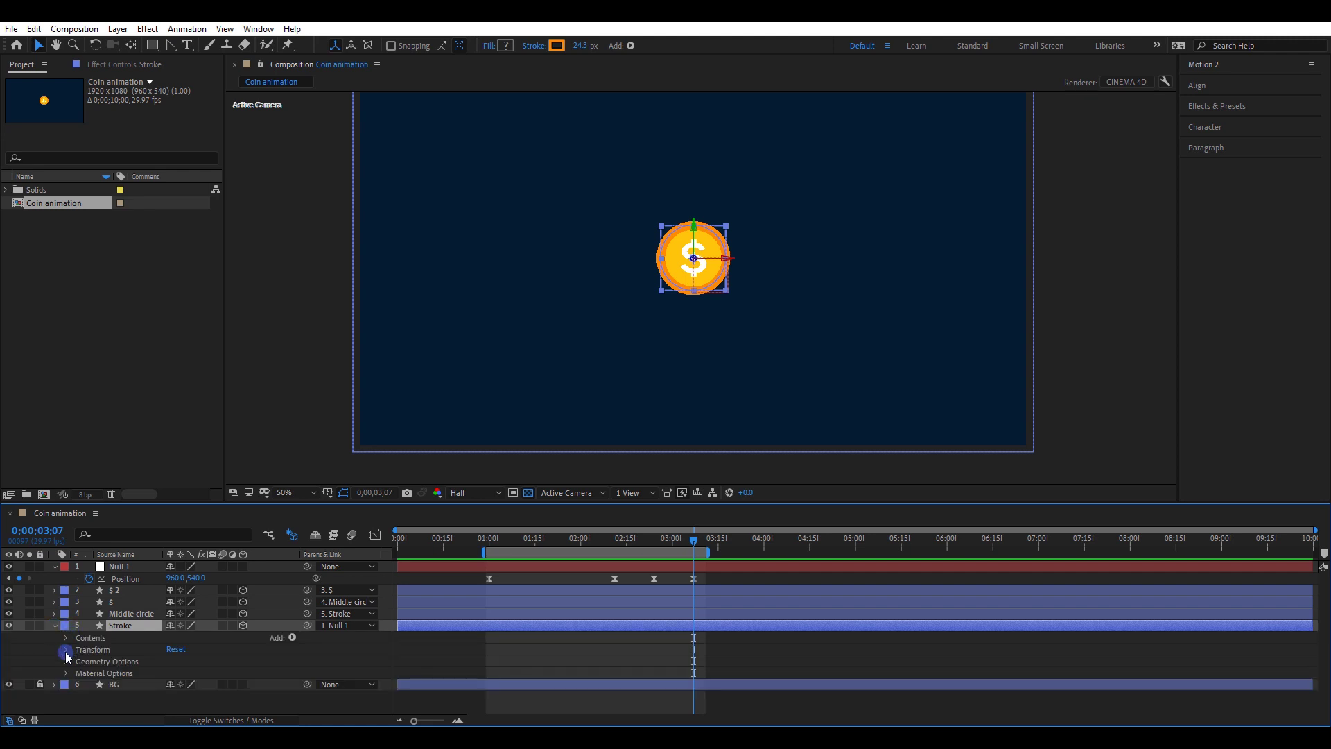
click(66, 651)
click(88, 672)
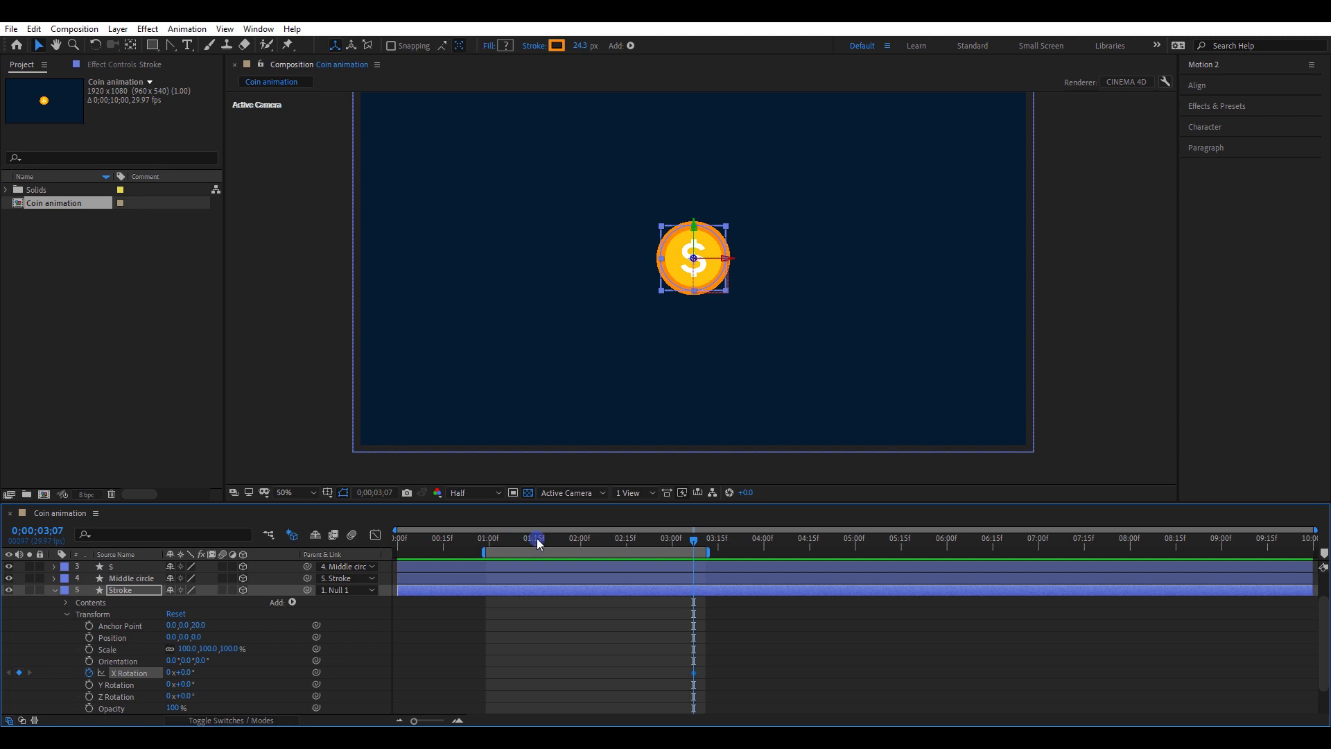
Step: Add an X Rotation keyframe of 0° to the Stroke layer at 0;00;01;01, and return to the keyframe at 0;00;03;07
drag(537, 538, 493, 547)
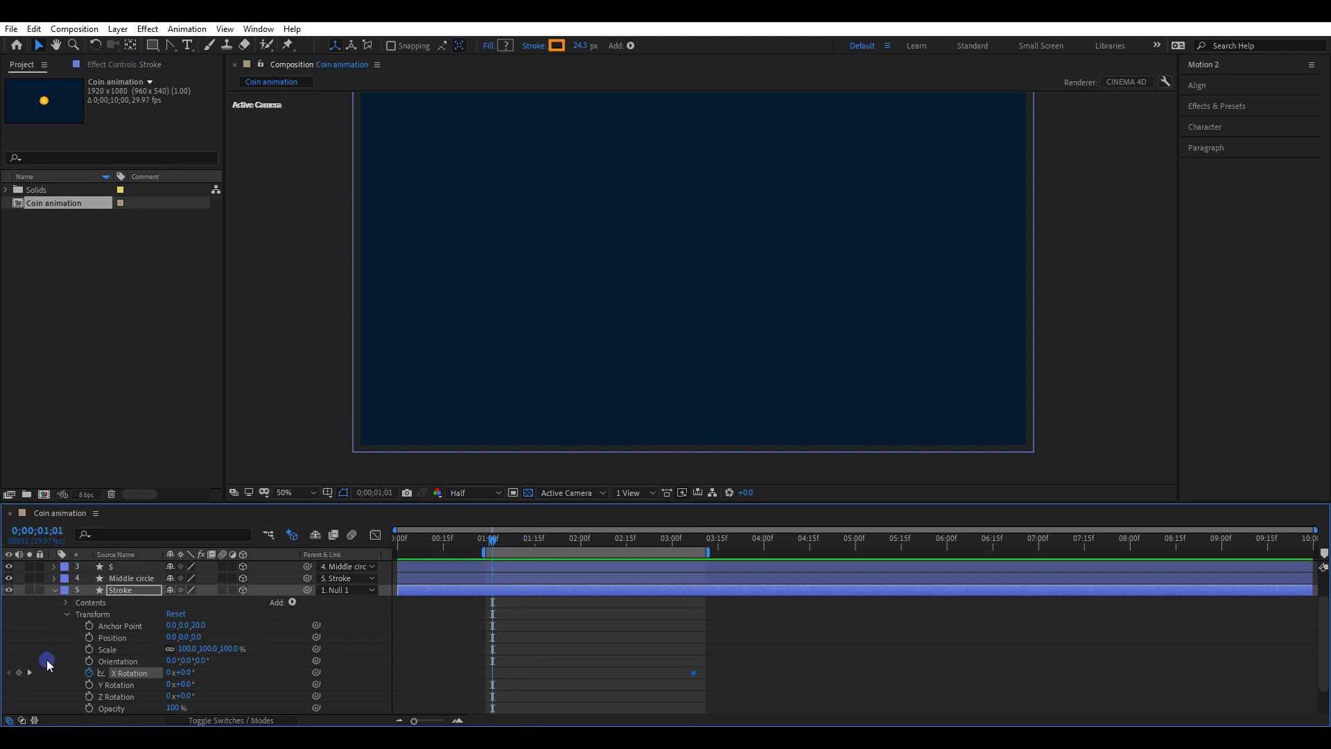
click(29, 672)
click(560, 672)
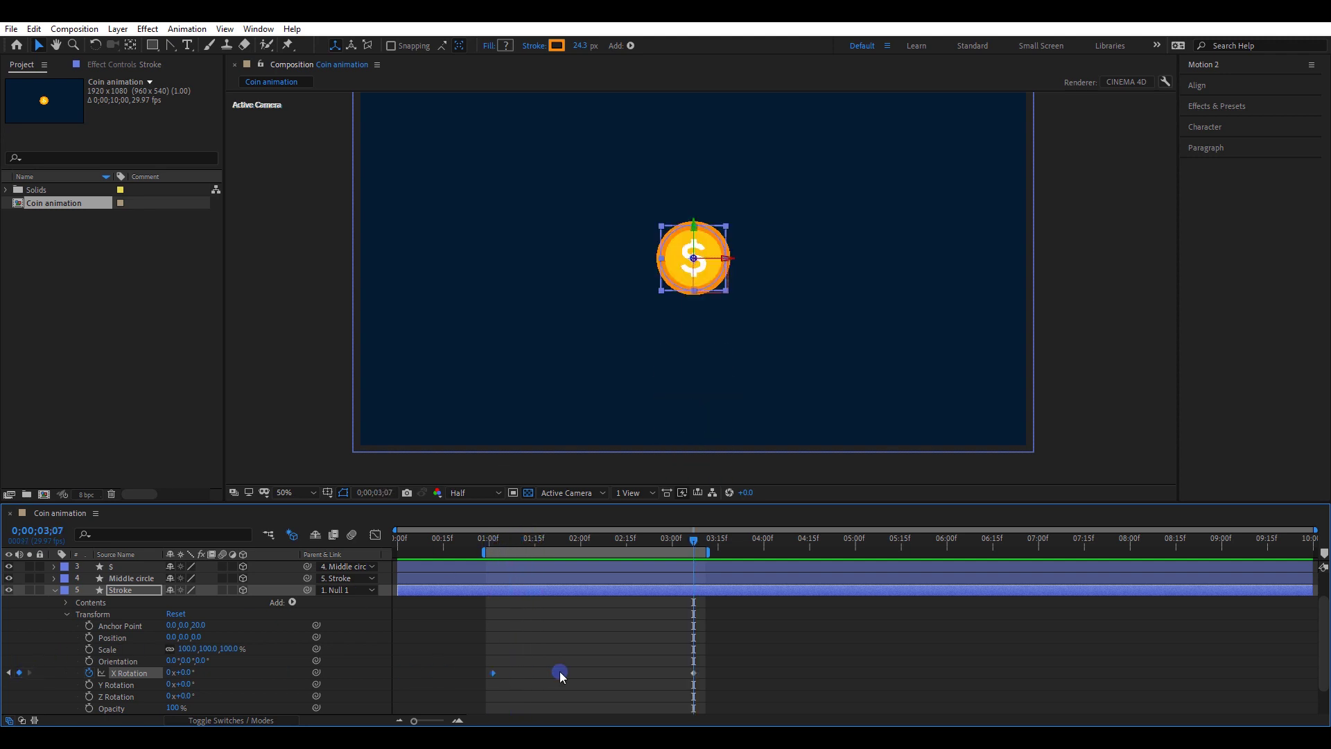
Step: Set the Stroke layer's X Rotation to one full revolution (1x+0.0°) at the 0;00;03;07 keyframe
click(690, 663)
drag(701, 666, 679, 677)
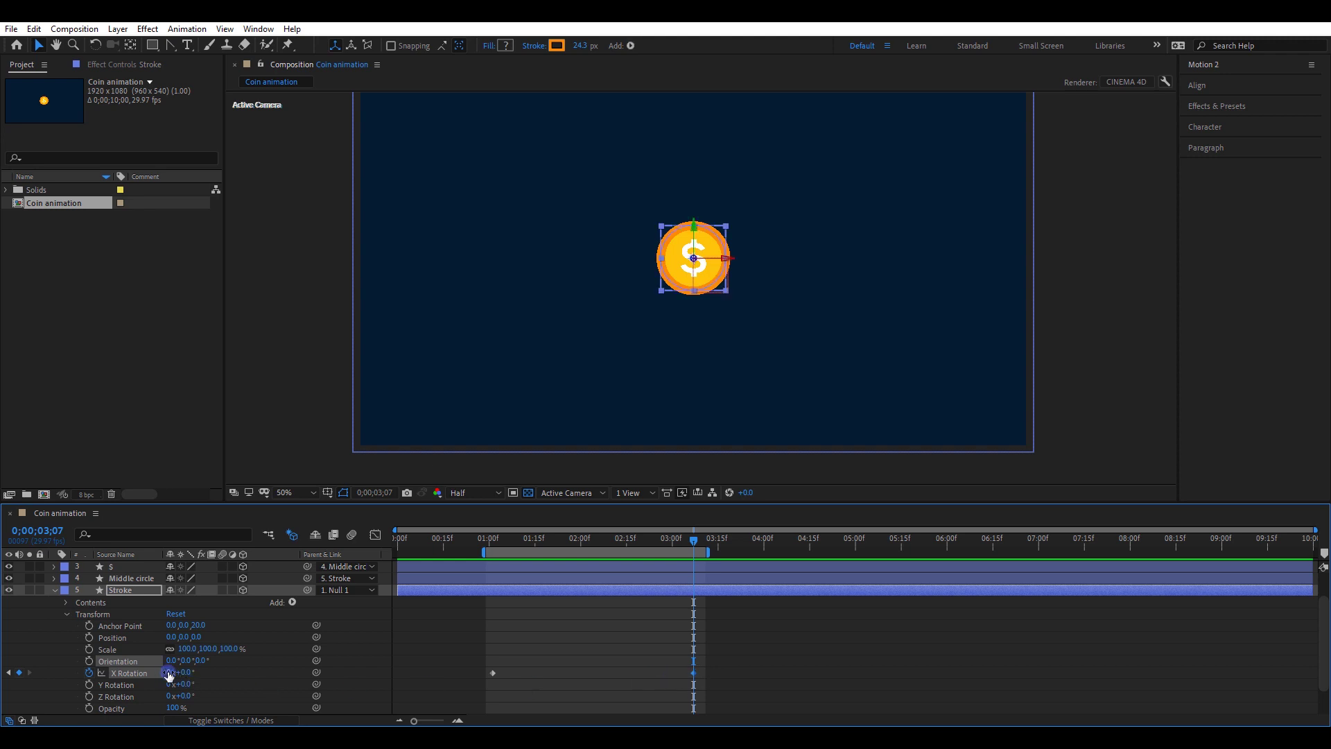
key(Return)
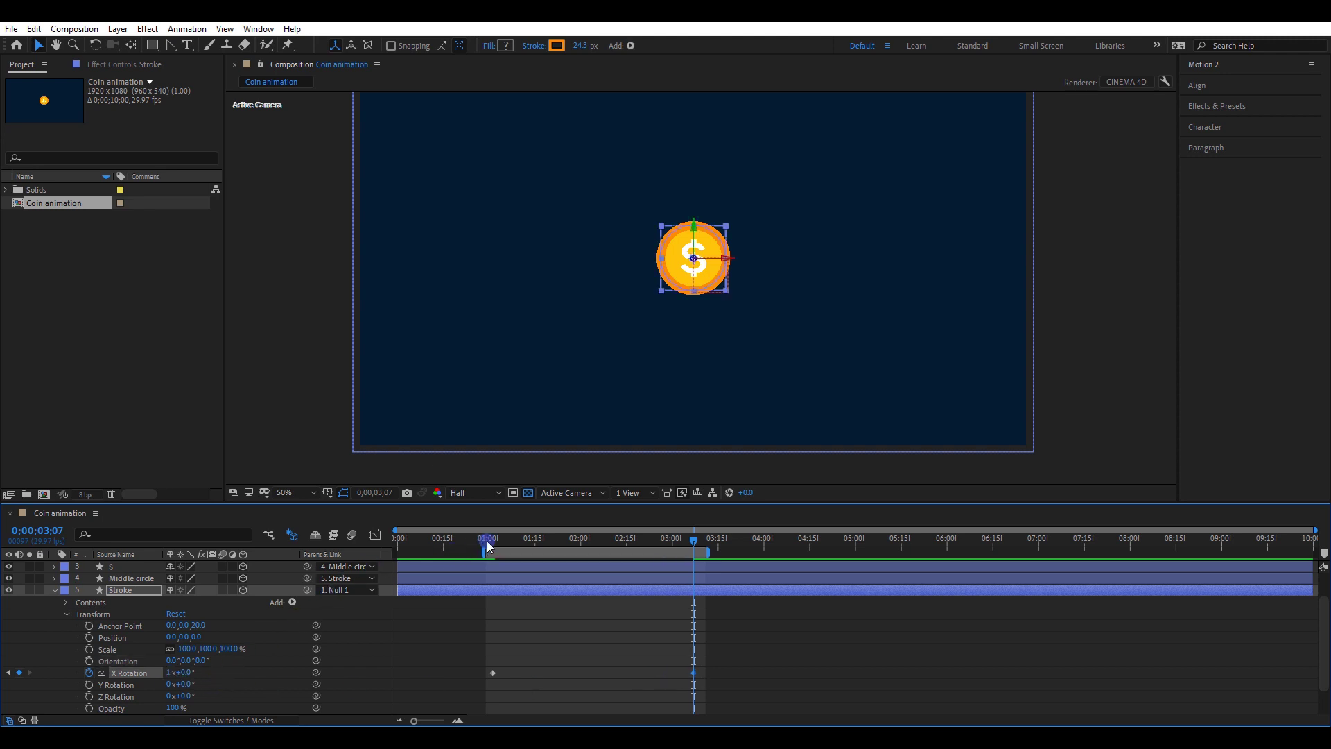
Step: Apply Easy Ease to both X Rotation keyframes of the Stroke layer and preview the spin from 0;00;01;00
drag(471, 662, 697, 678)
right_click(694, 671)
mouse_move(788, 659)
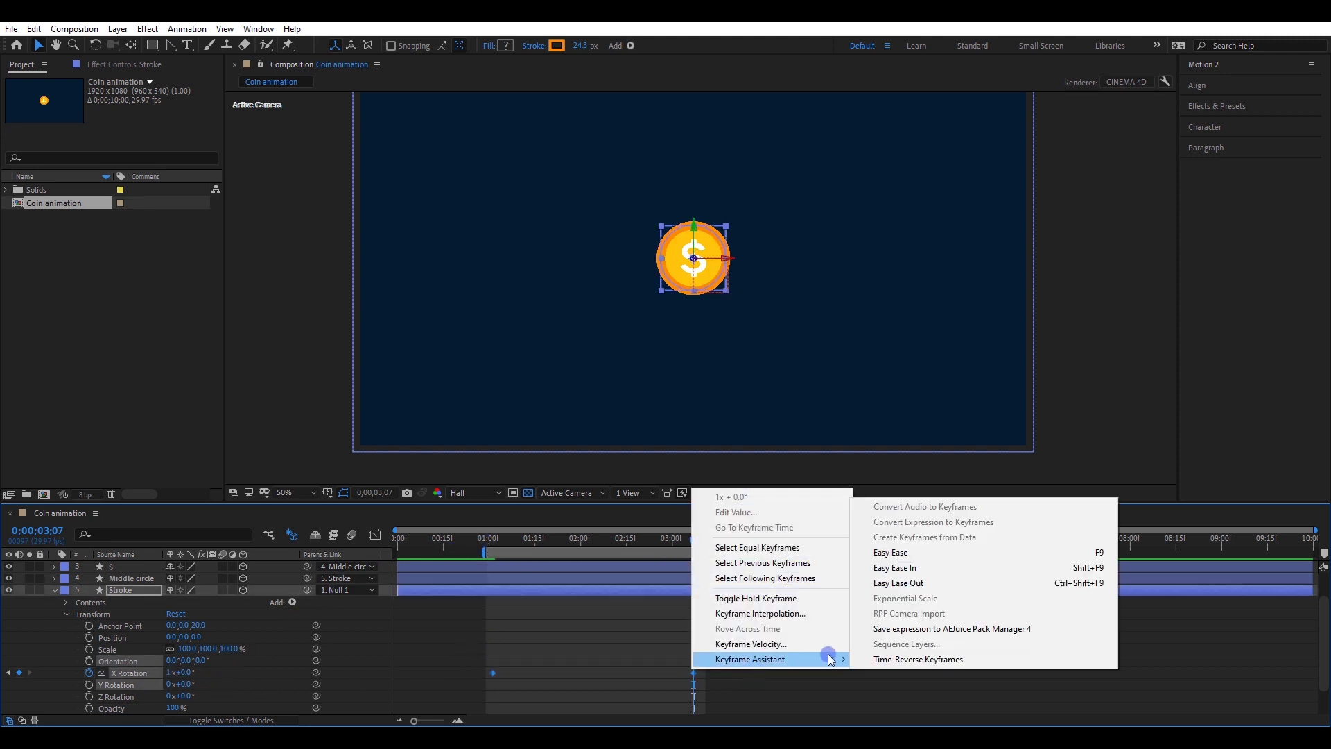
click(903, 554)
click(489, 541)
key(space)
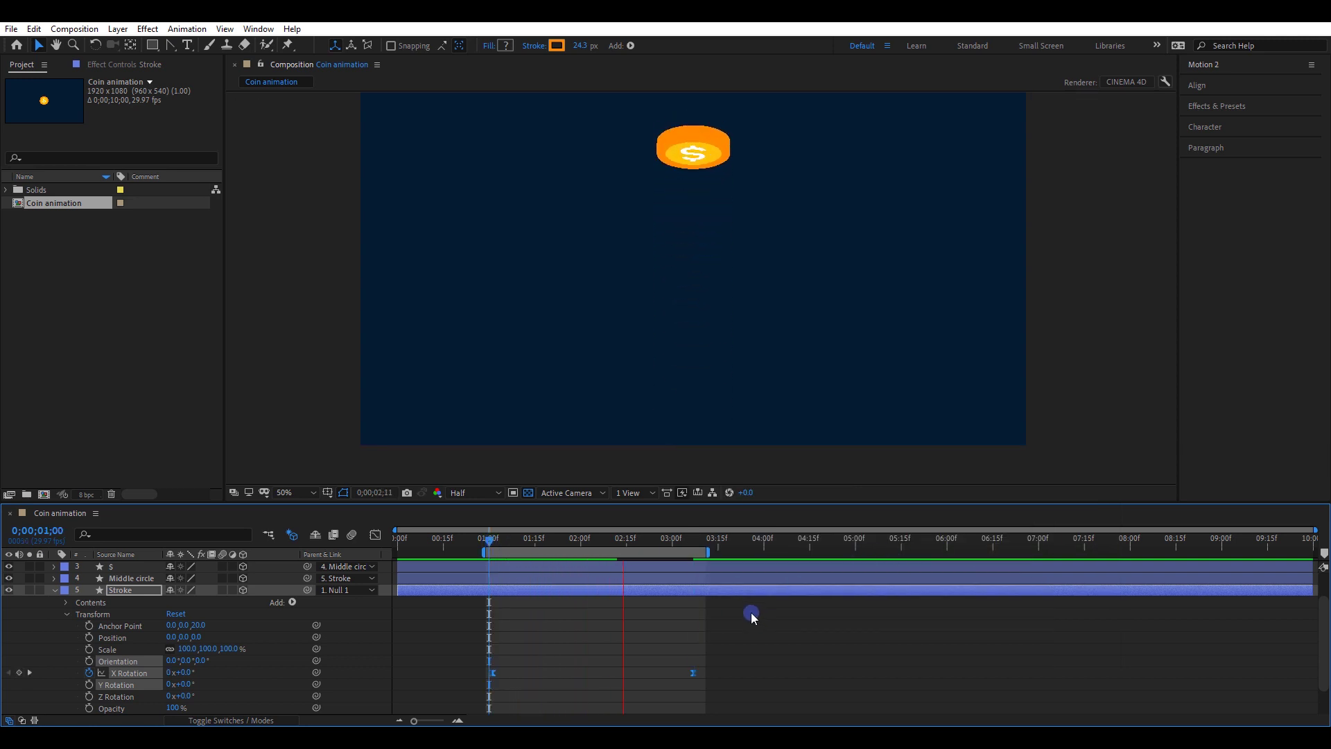
key(space)
Step: Retime the Stroke layer's X Rotation so it starts a few frames later and ends at Null 1's third Position keyframe, and preview it
click(715, 593)
key(u)
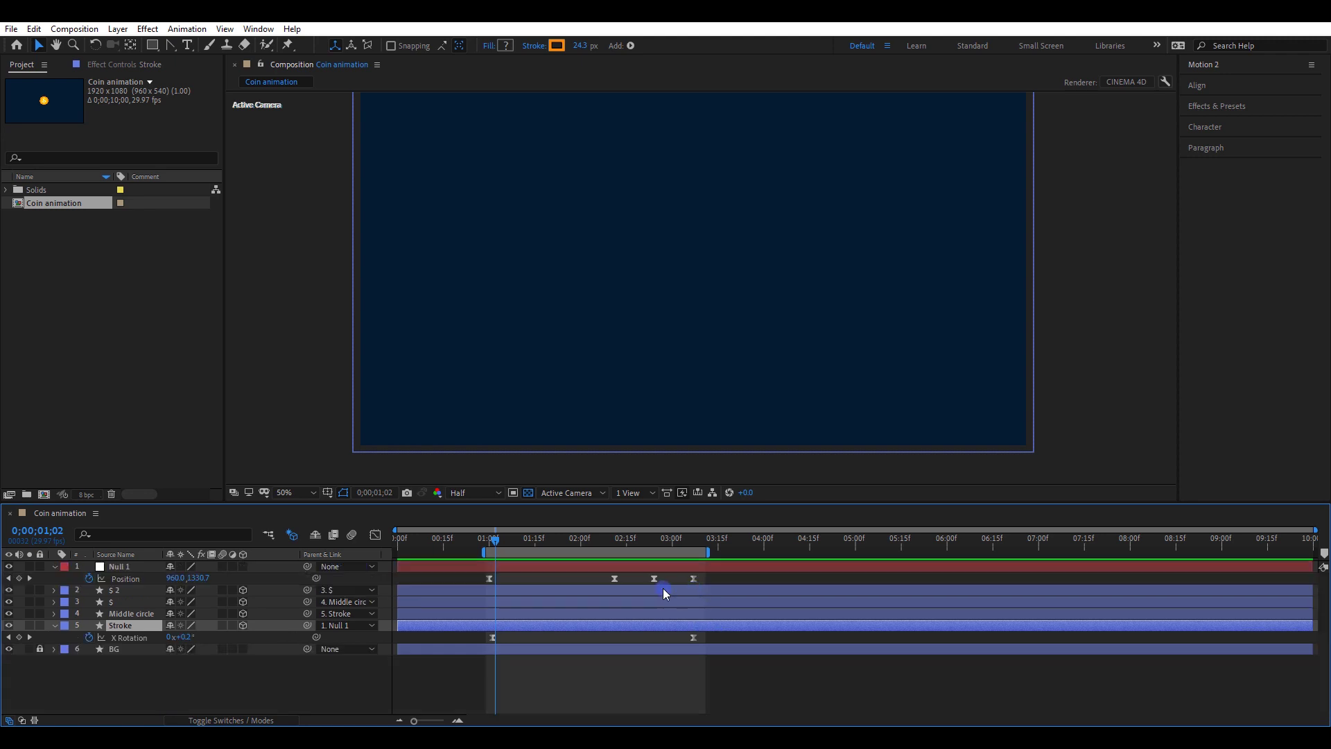
mouse_move(707, 632)
mouse_down()
mouse_move(475, 647)
mouse_move(655, 638)
mouse_up()
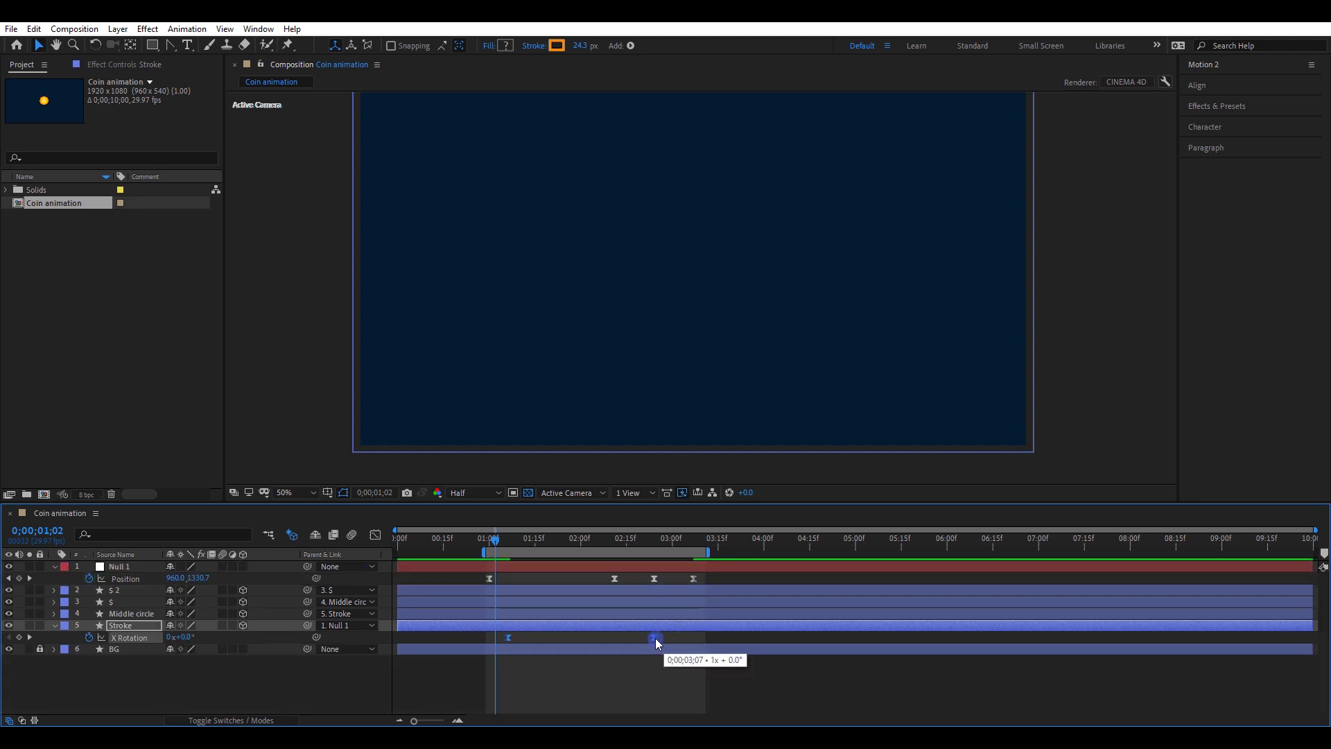
click(515, 636)
click(488, 542)
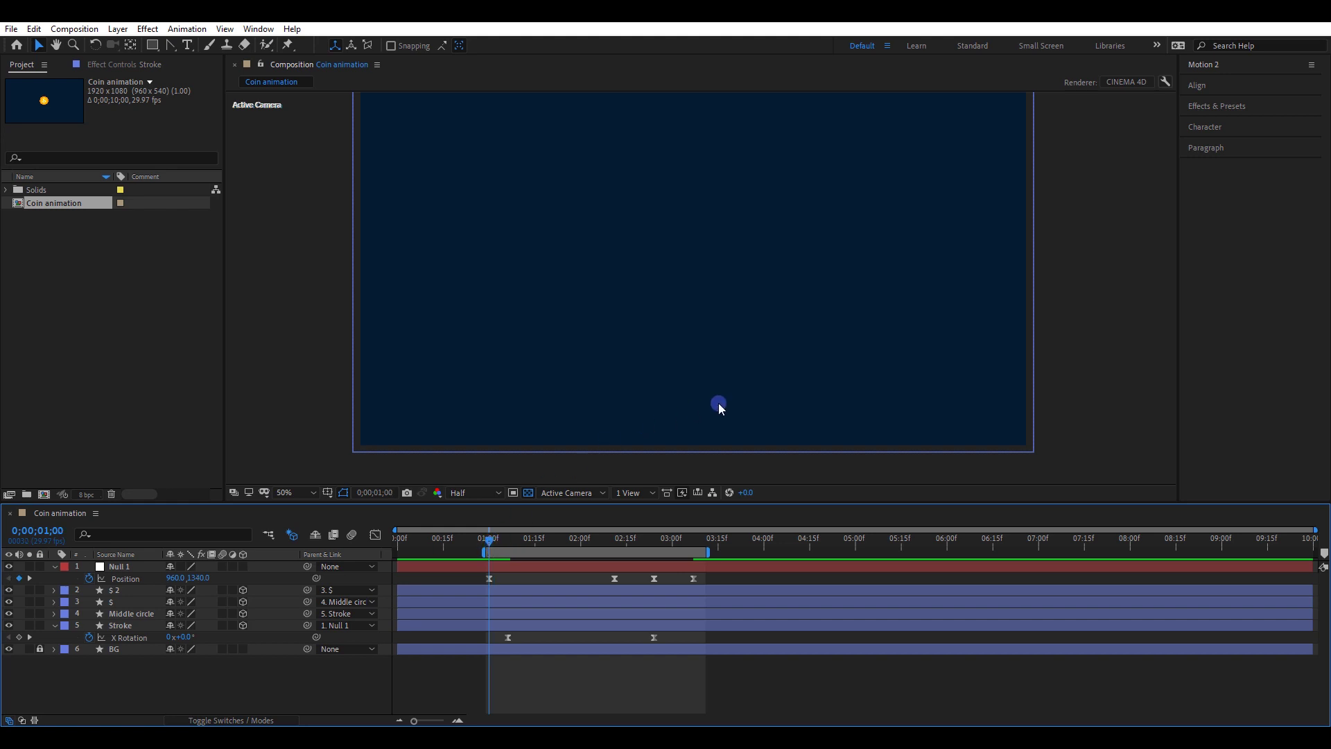
key(space)
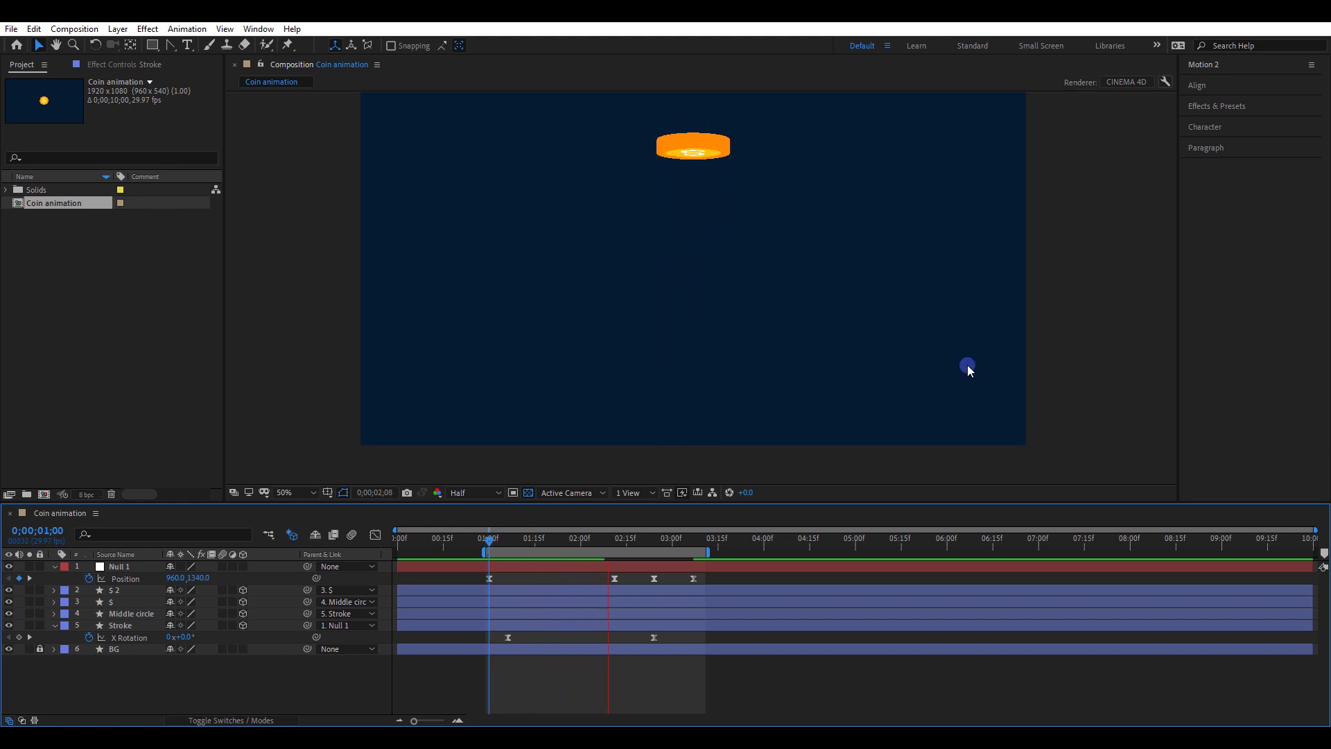
drag(519, 545, 696, 547)
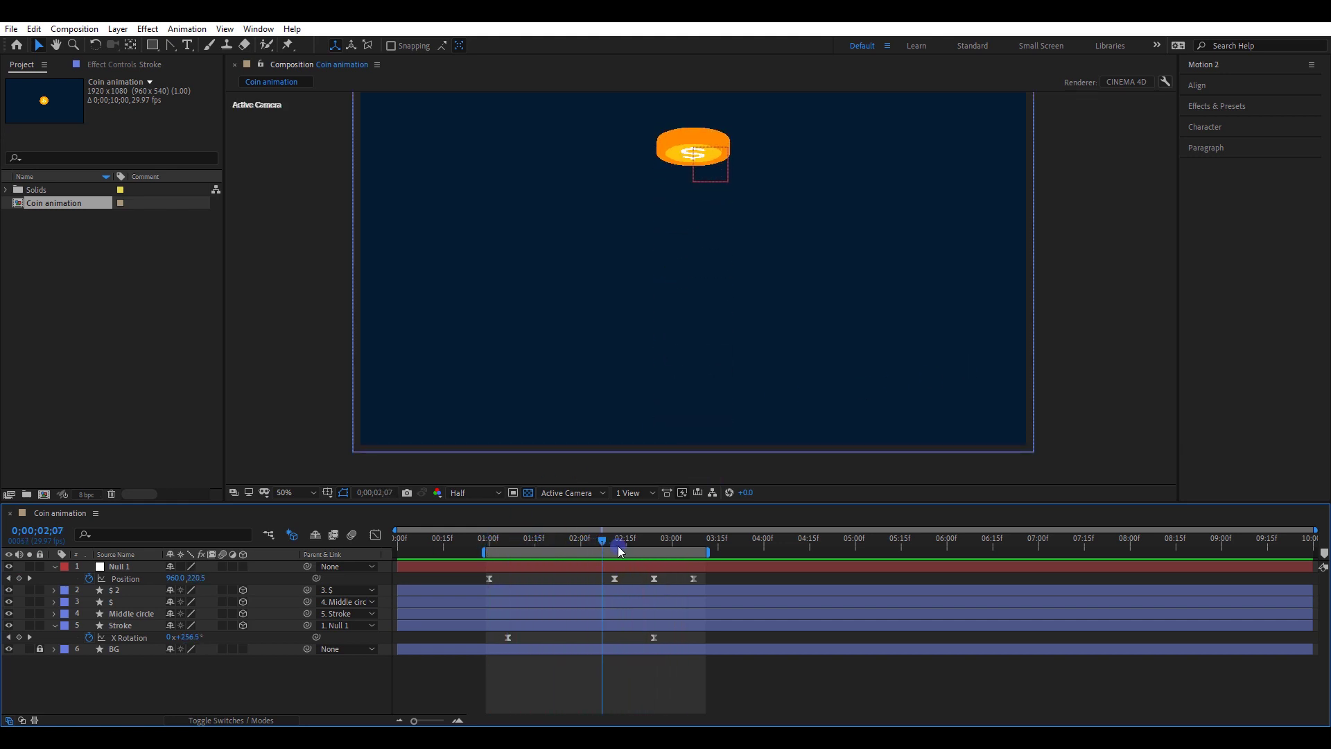
click(1087, 318)
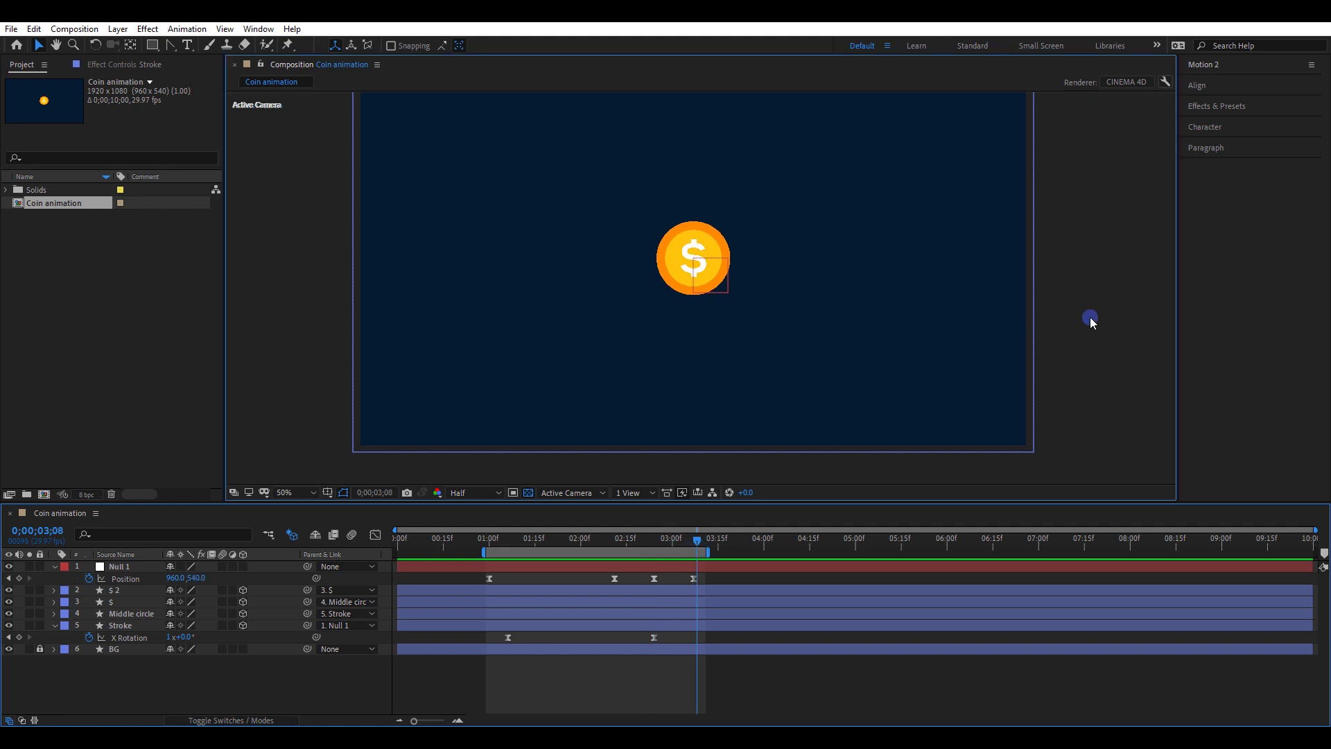
Step: Draw a circle with a 5 px white stroke around the coin on a new shape layer
drag(154, 48, 194, 78)
click(650, 210)
key(grave)
scroll(612, 284, up, 2)
scroll(610, 283, down, 1)
drag(564, 244, 751, 432)
key(grave)
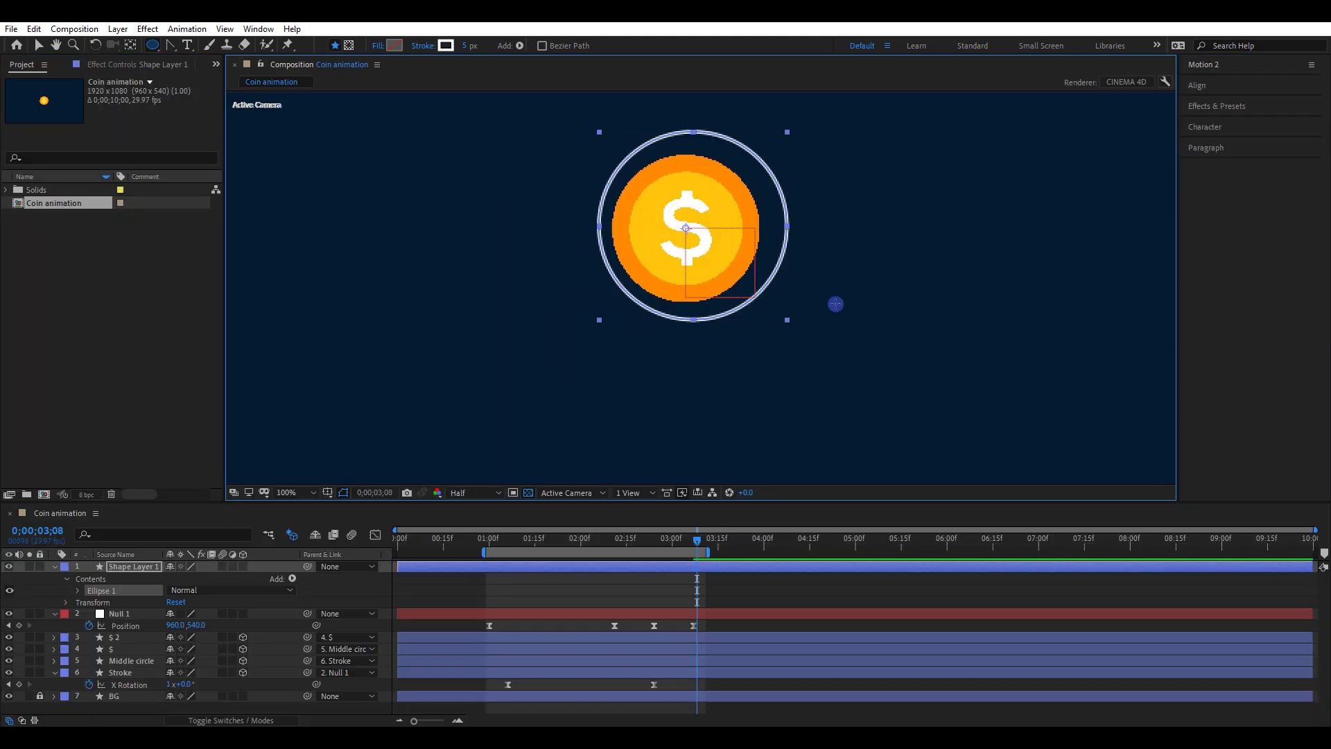
Step: Centre the circle and its anchor point on the composition and scale it up slightly around the coin
key(ctrl+alt+Home)
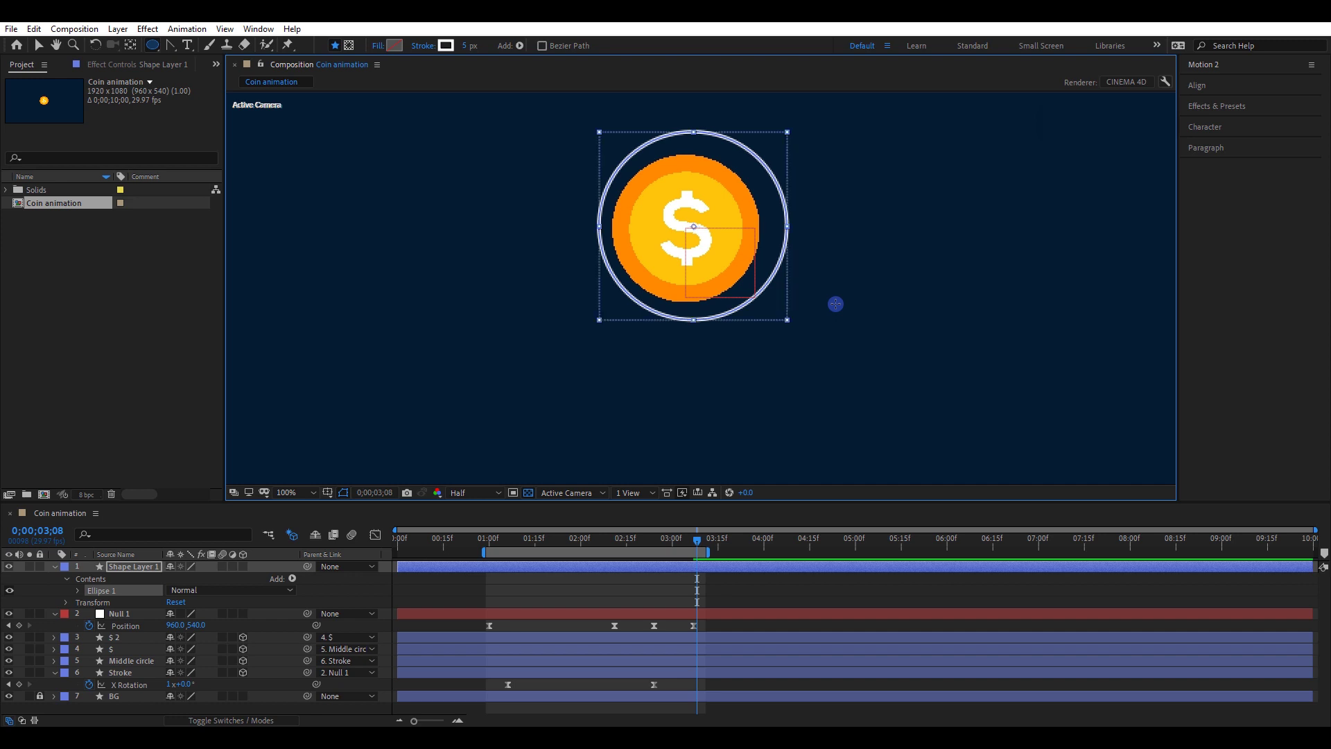
key(v)
click(1185, 86)
click(1217, 120)
click(1288, 120)
click(897, 198)
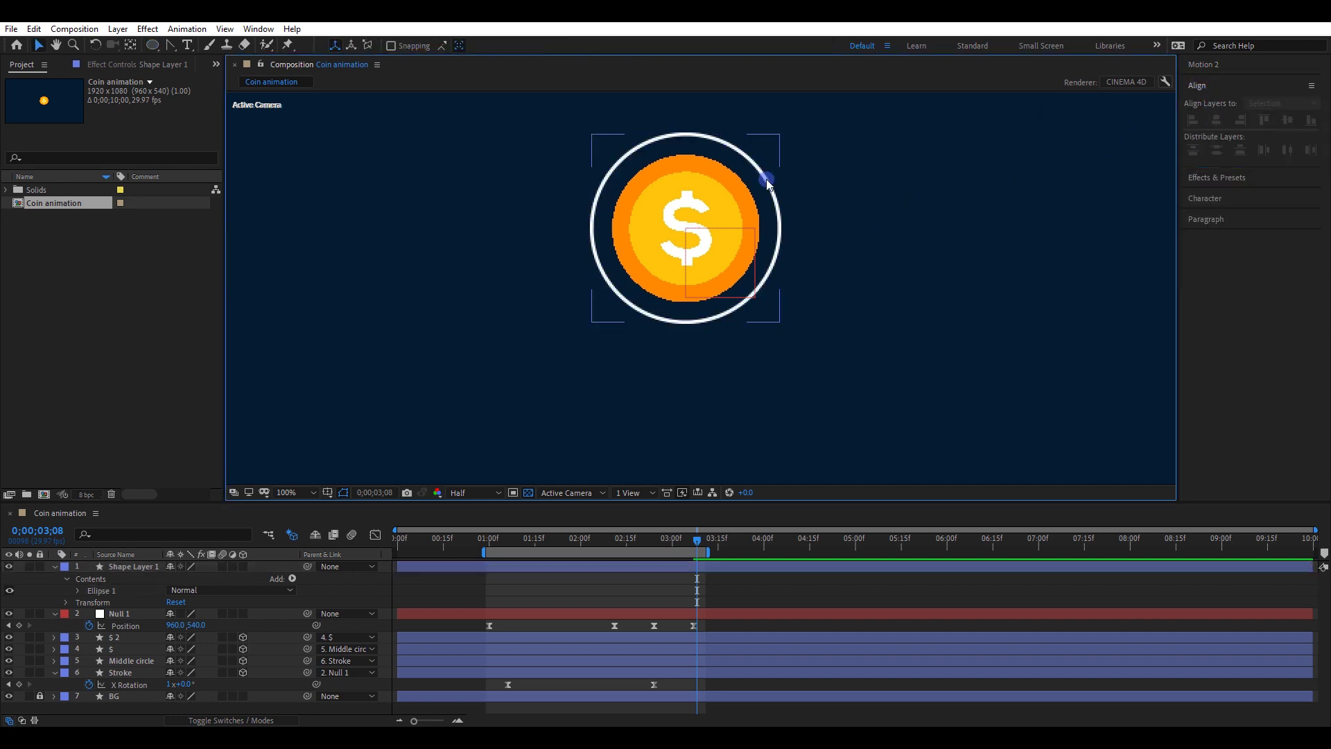
click(775, 176)
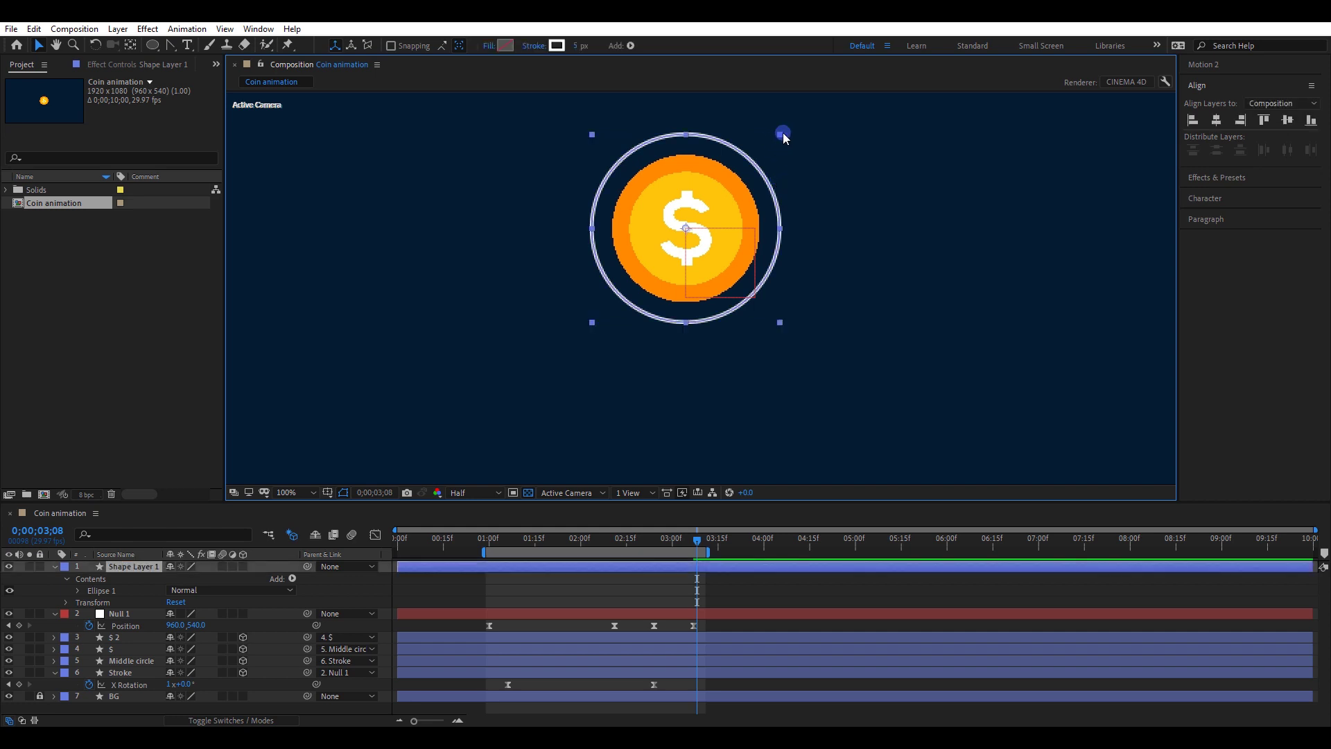
drag(783, 131, 793, 122)
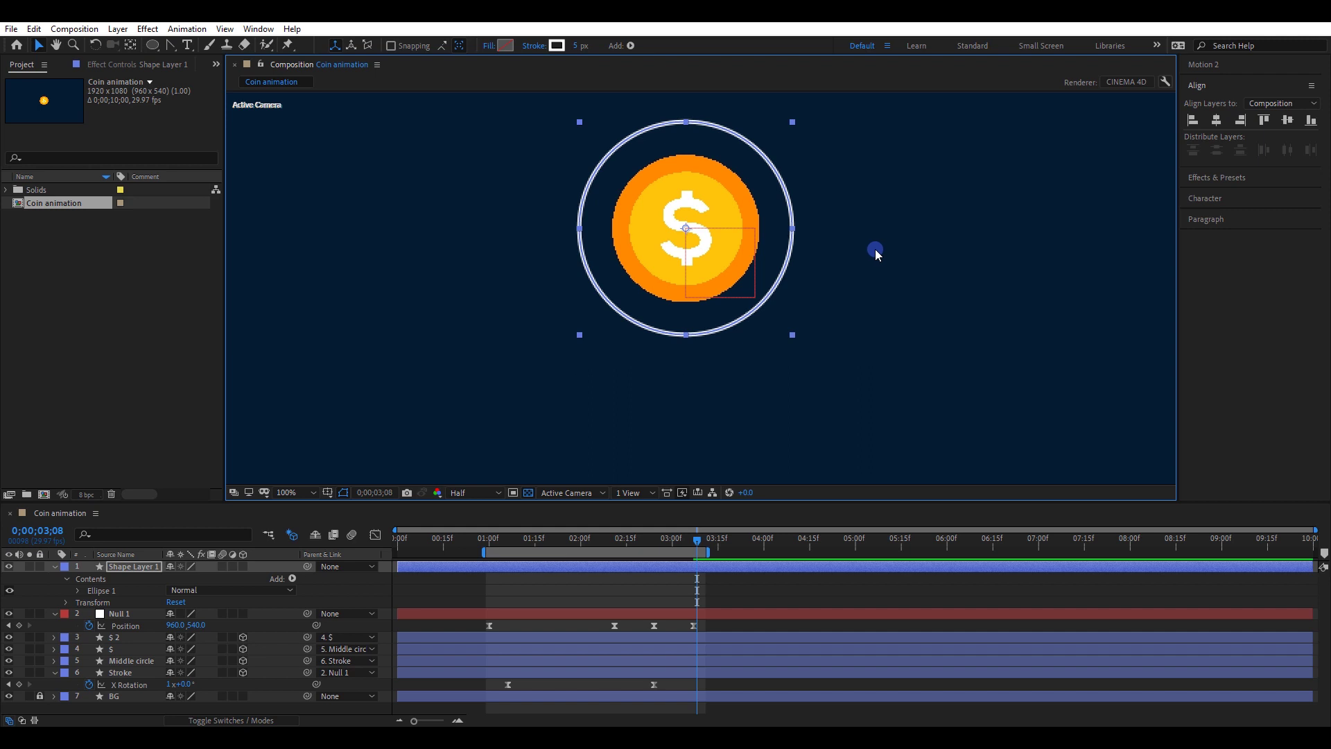
Step: Set a 100% Scale keyframe in Ellipse 1's own transform on Shape Layer 1 at 0;00;05;03
click(104, 590)
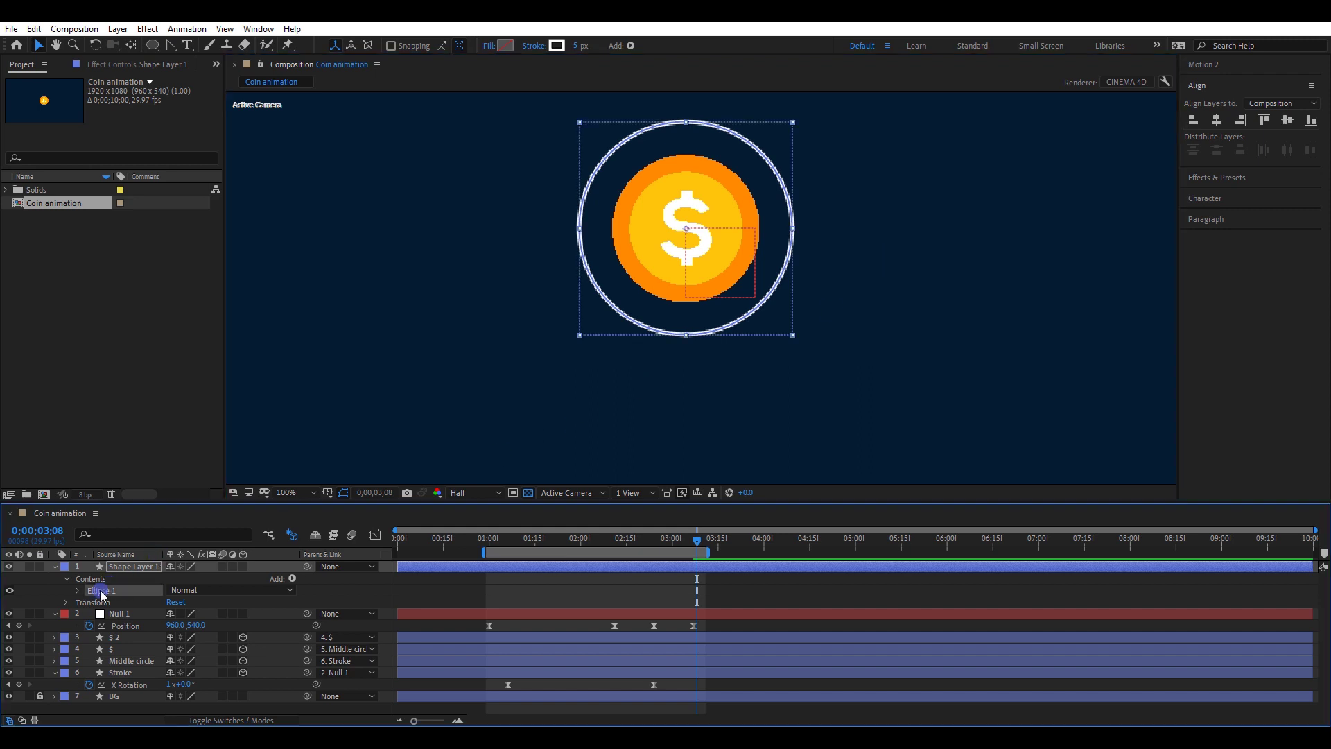
click(77, 591)
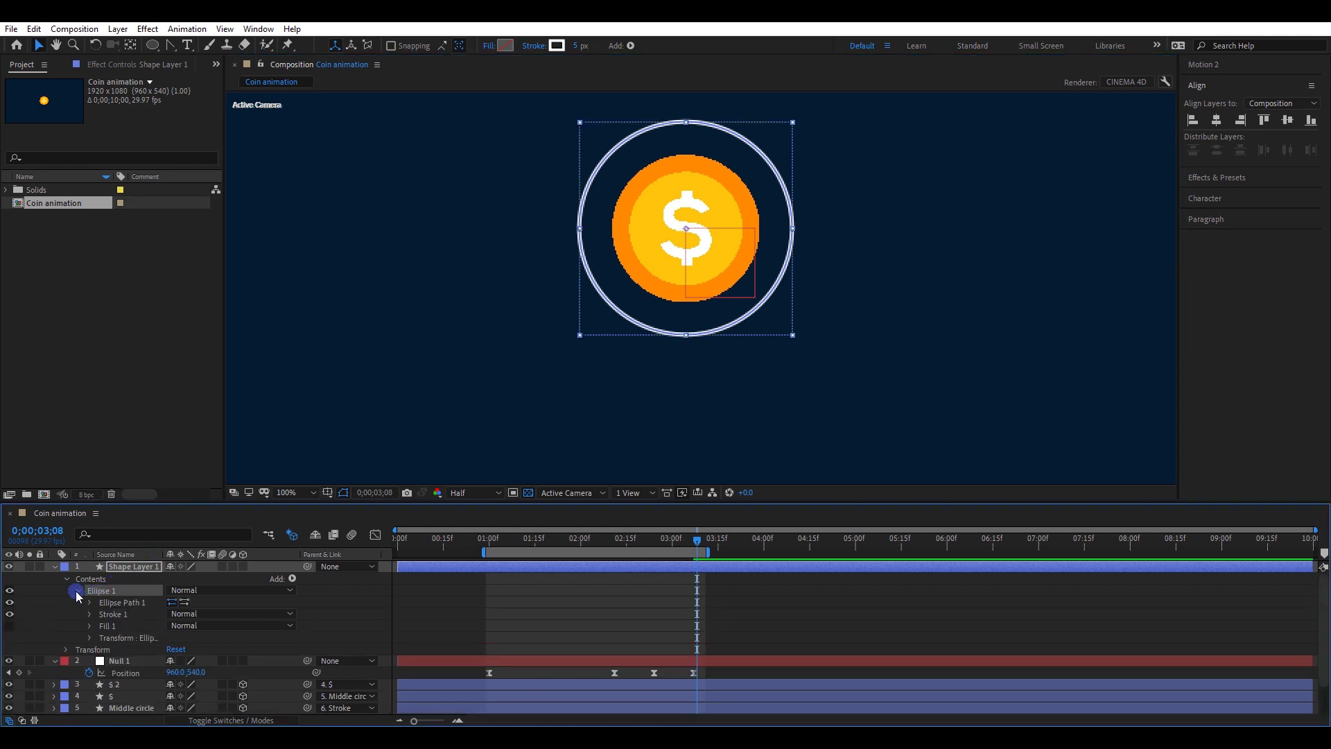
click(90, 637)
drag(608, 553, 816, 552)
drag(857, 542, 865, 542)
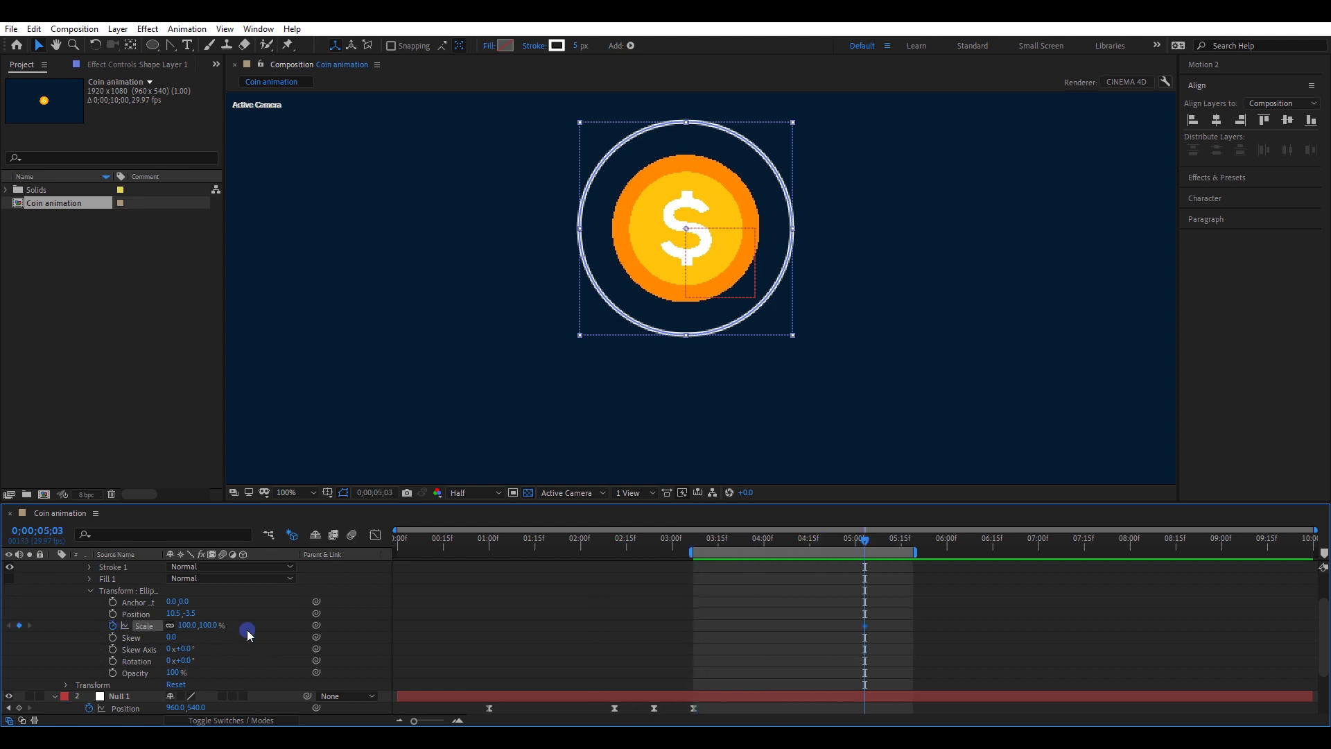
Step: Add a Scale keyframe of 0% to Ellipse 1 at 0;00;04;02
drag(794, 540, 772, 546)
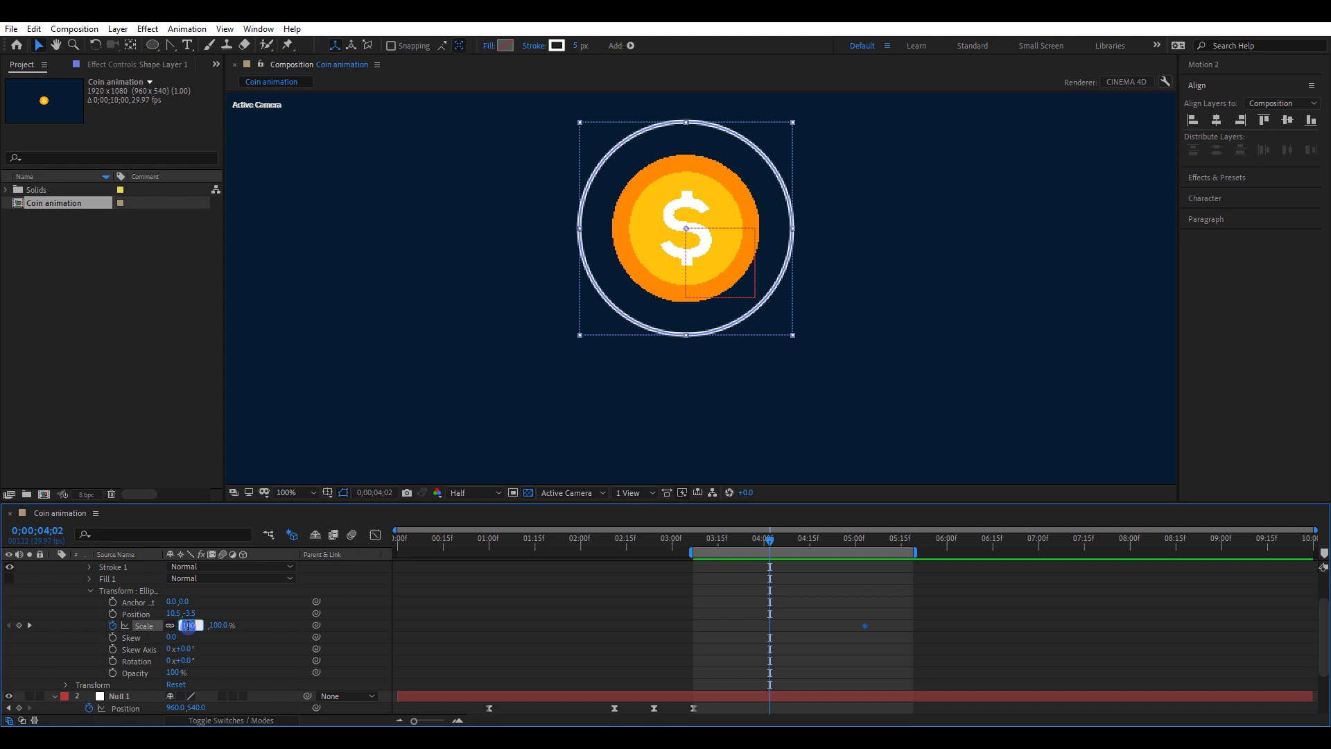
text(0)
key(Return)
Step: Set the work area to run from 0;00;04;02 to just past the last Scale keyframe, and preview the growing circle
key(n)
drag(773, 553, 890, 555)
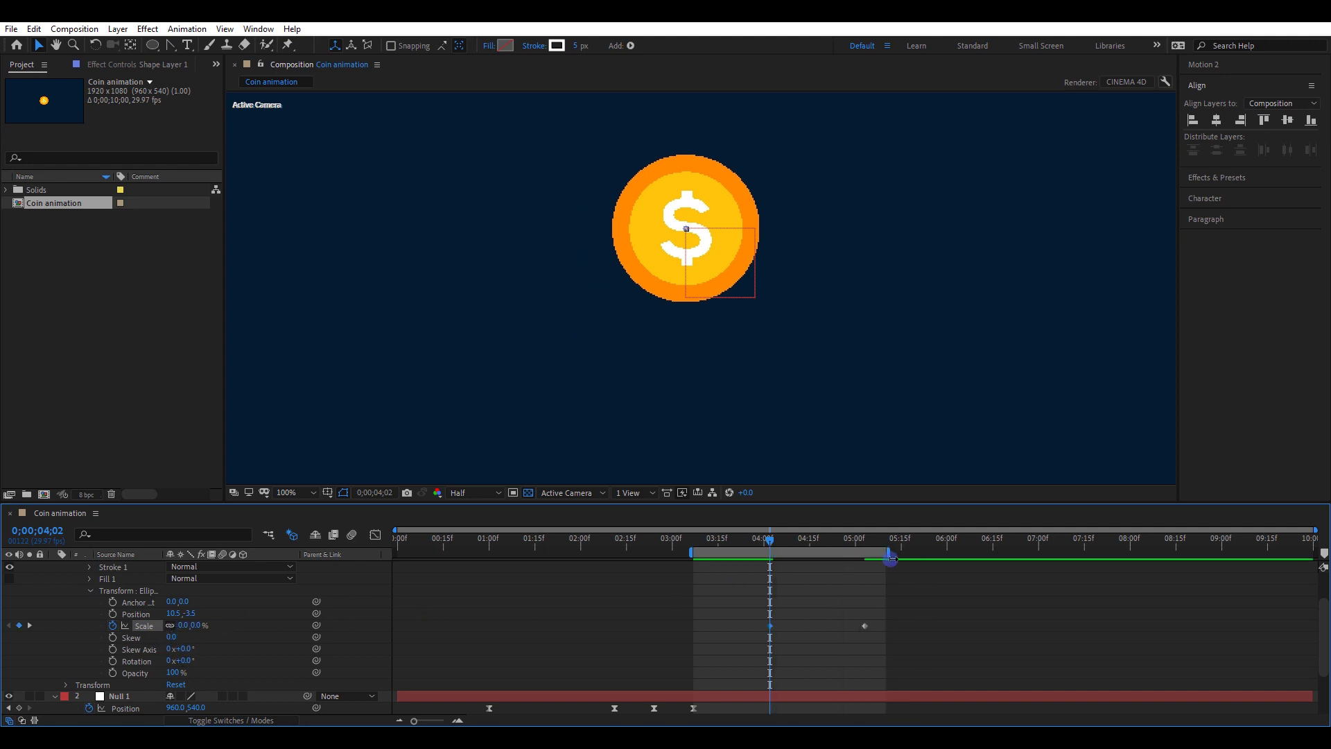
key(b)
key(space)
key(space)
Step: Apply Easy Ease to both of Ellipse 1's Scale keyframes, then solo Shape Layer 1 and preview it
drag(888, 601, 759, 639)
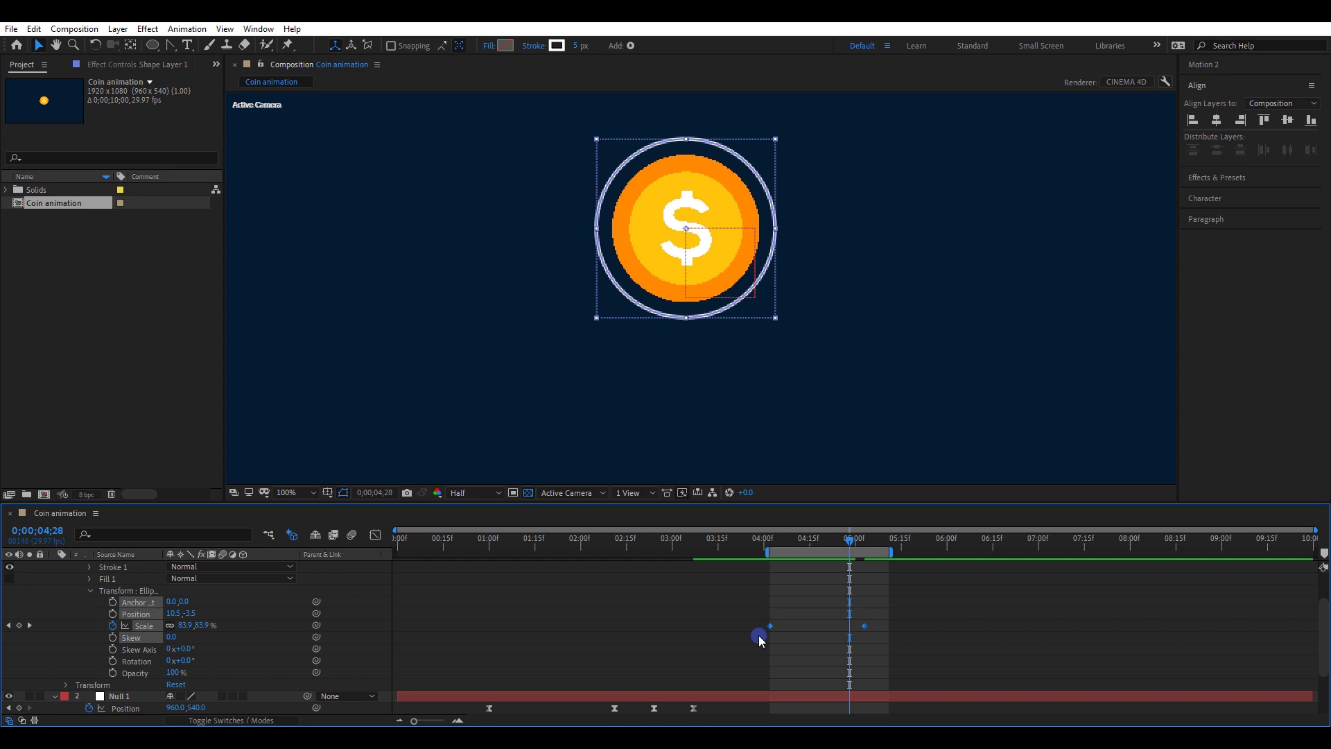
right_click(771, 626)
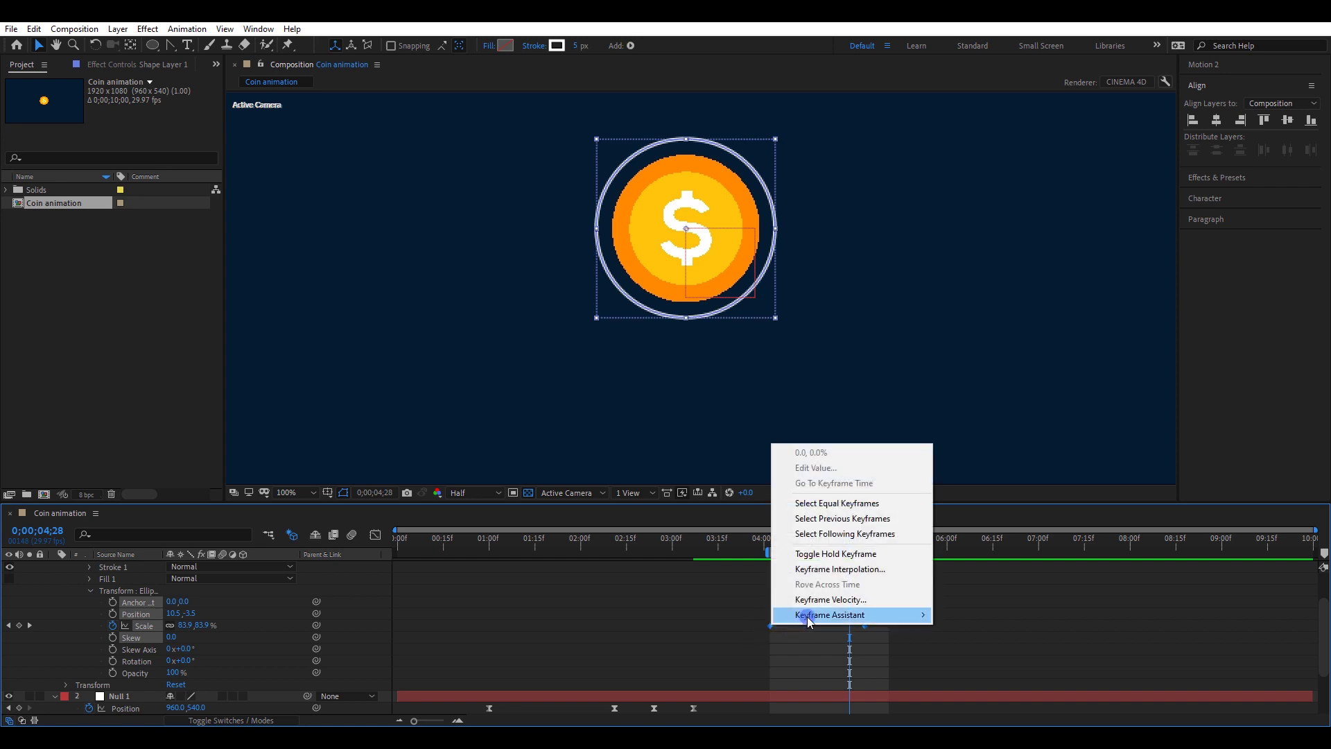
mouse_move(818, 615)
click(987, 514)
scroll(853, 617, up, 2)
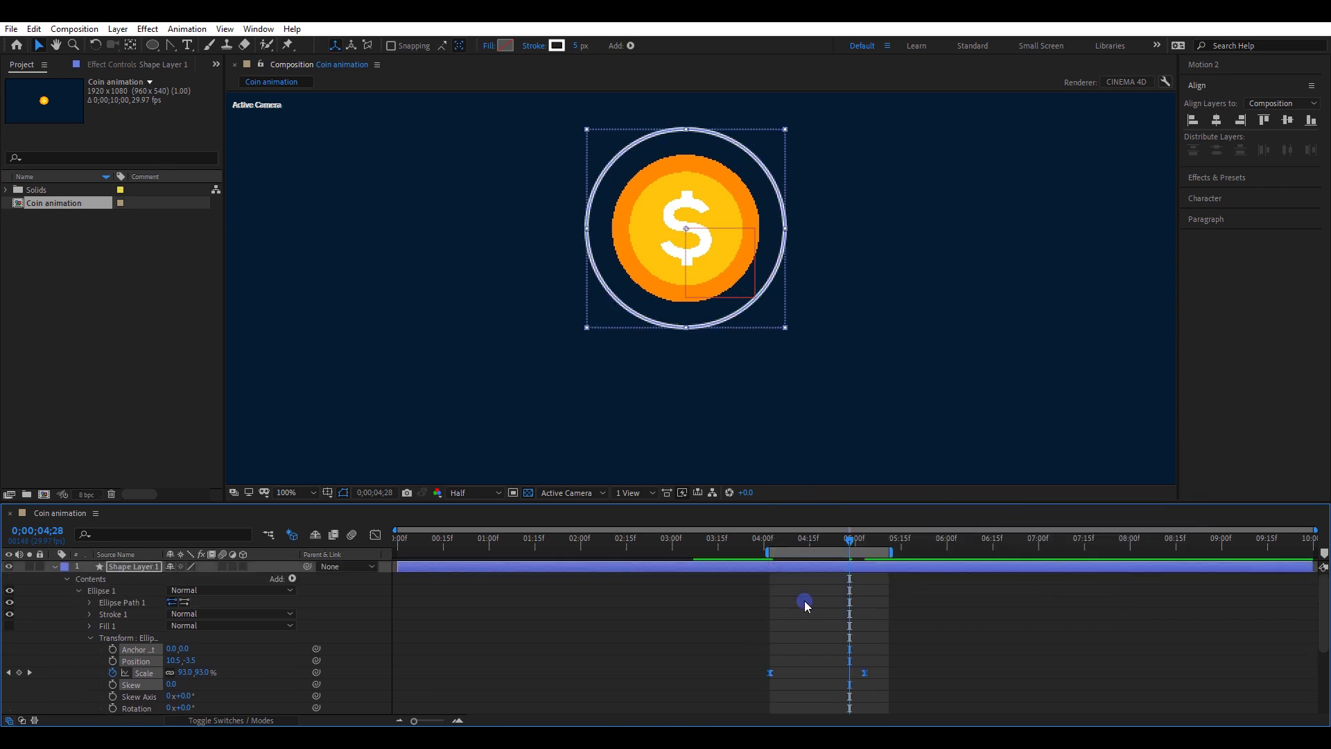
click(28, 567)
key(space)
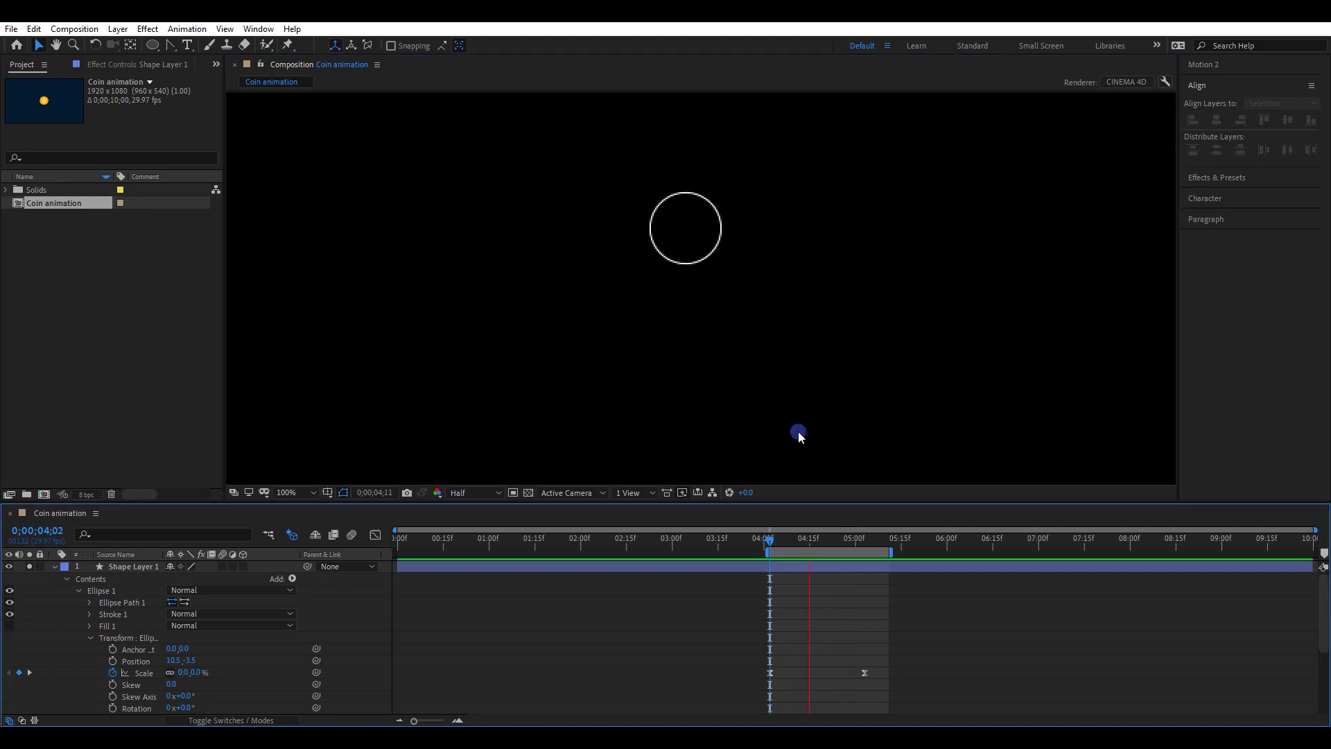
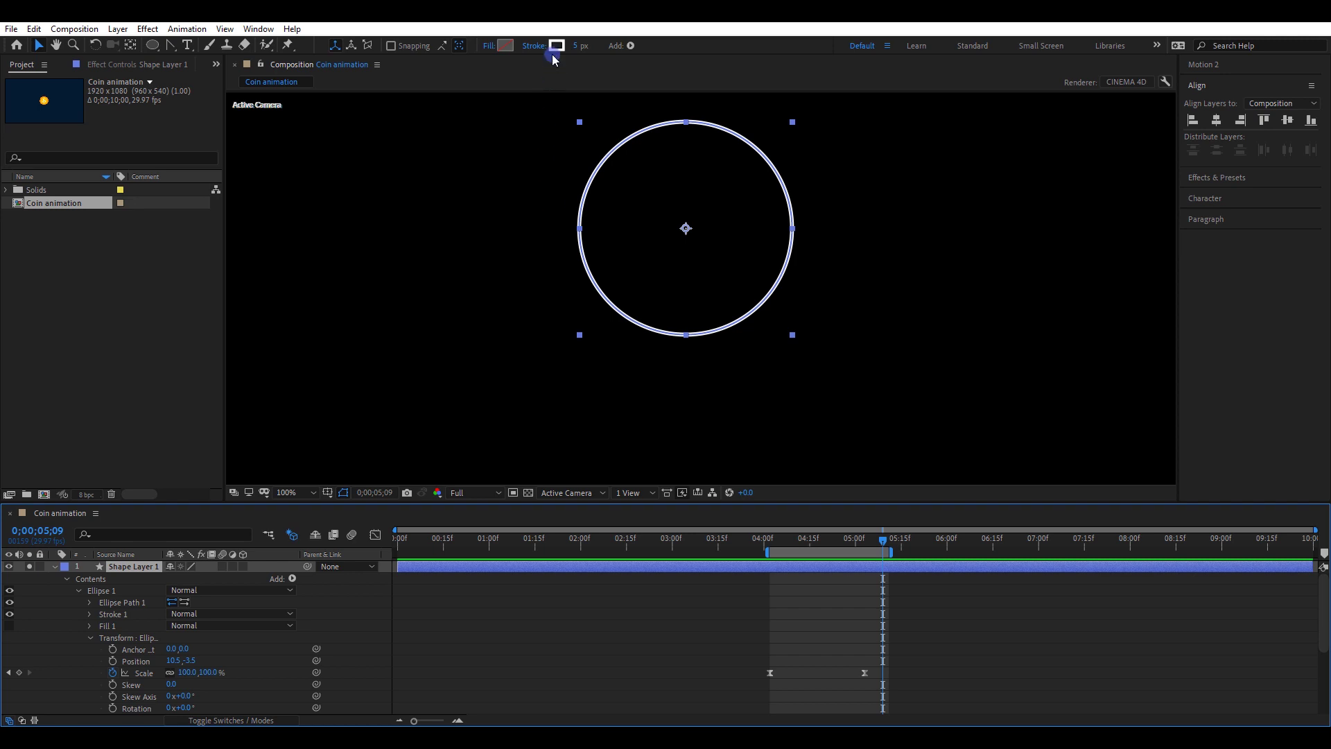
Step: Remove the circle's stroke and give it a solid white fill (FFFFFF)
click(534, 46)
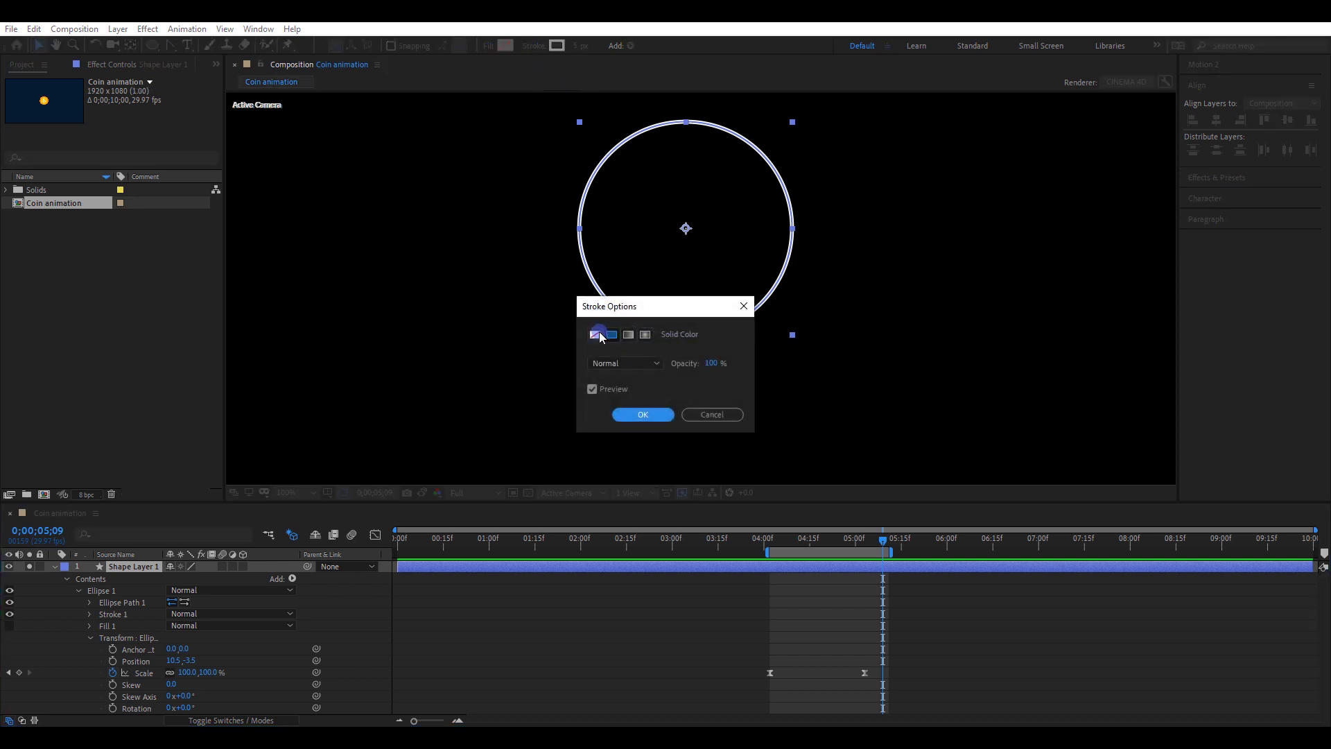
click(598, 335)
click(643, 414)
click(505, 46)
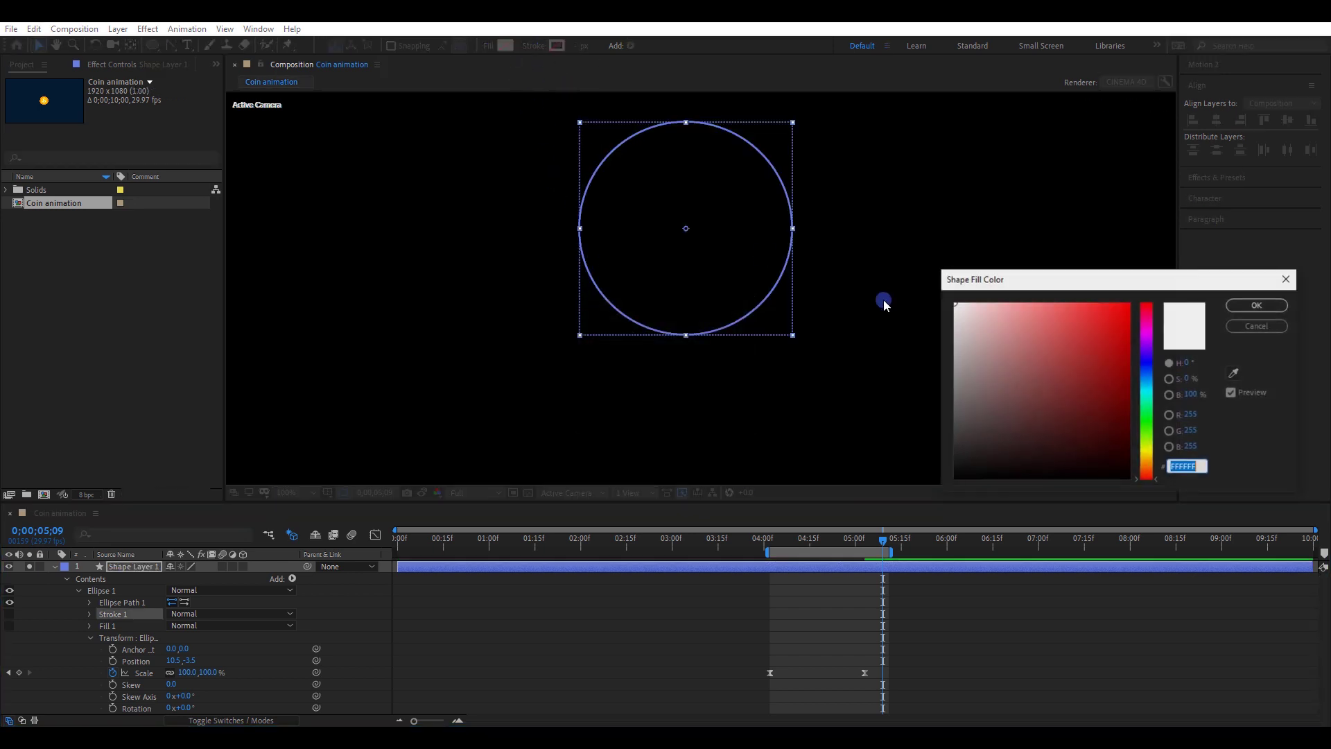
drag(963, 312, 954, 304)
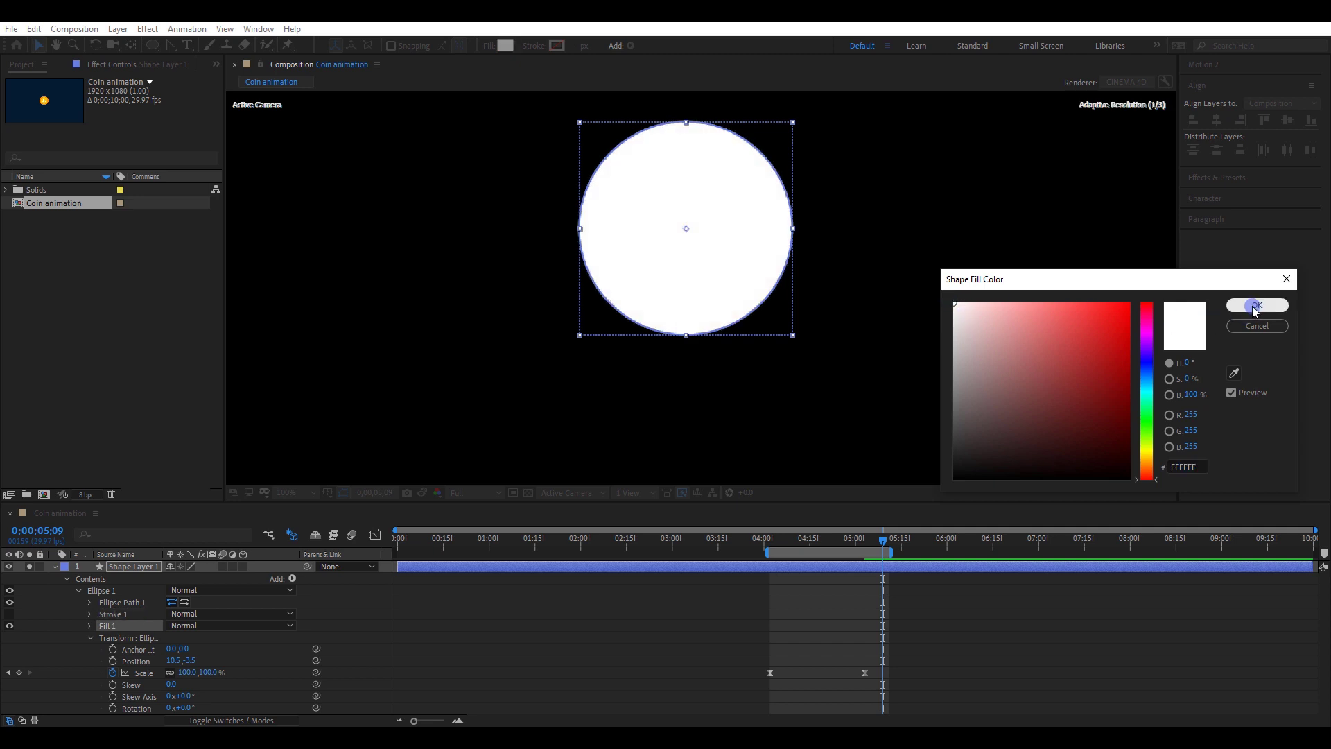
click(1255, 306)
Step: Reshape the circle's Scale speed curve in the Graph Editor by lengthening the keyframes' influence handles into a sharp central peak, and preview it
drag(875, 662, 834, 683)
click(375, 535)
scroll(826, 692, up, 2)
drag(747, 684, 790, 685)
key(space)
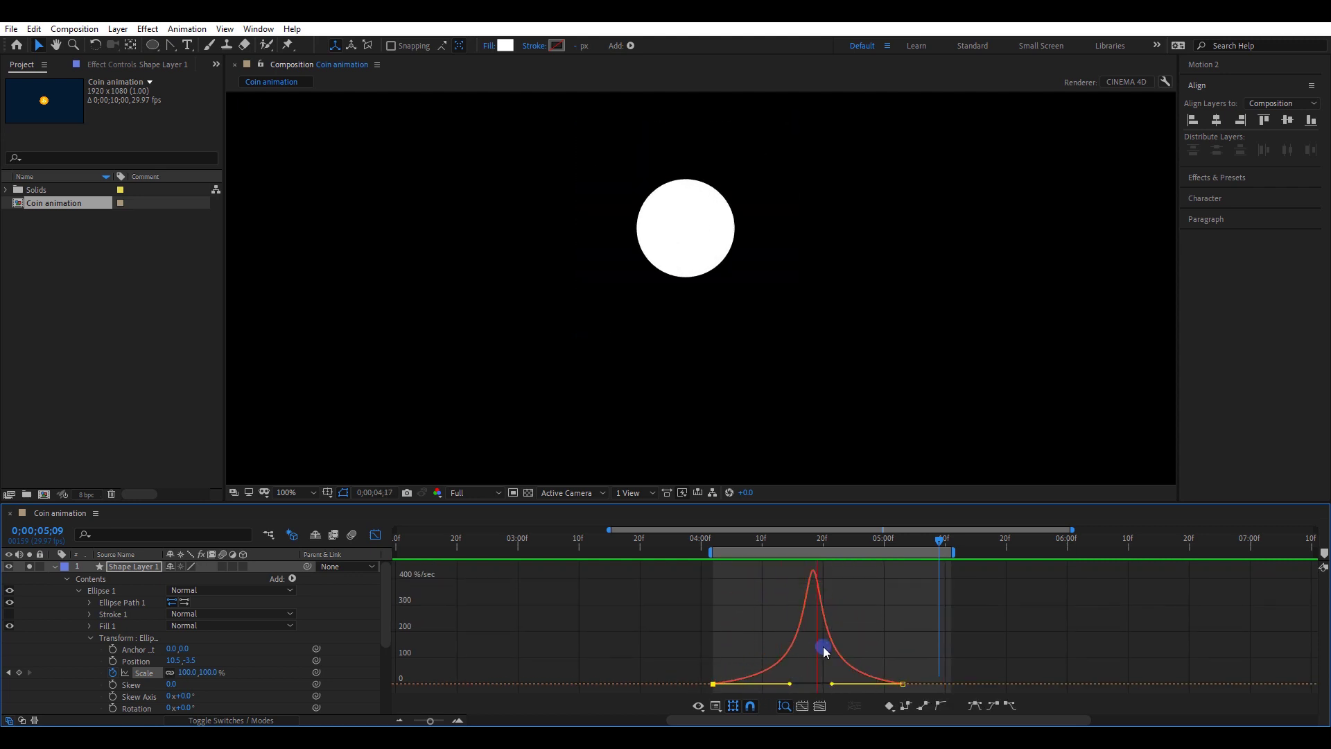
Step: Return to the layer-bar timeline and duplicate Ellipse 1 within Shape Layer 1
click(387, 538)
scroll(782, 593, down, 2)
click(95, 638)
click(95, 637)
click(78, 590)
click(100, 591)
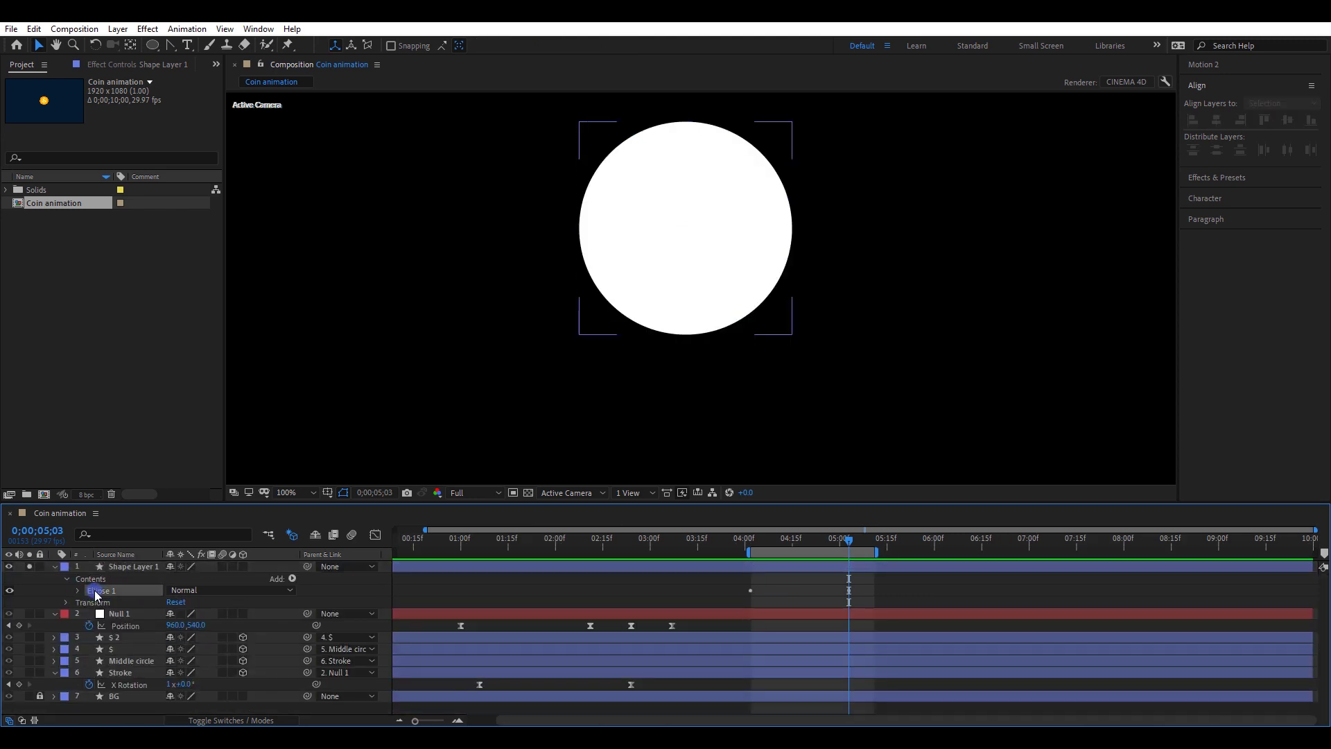
key(ctrl+d)
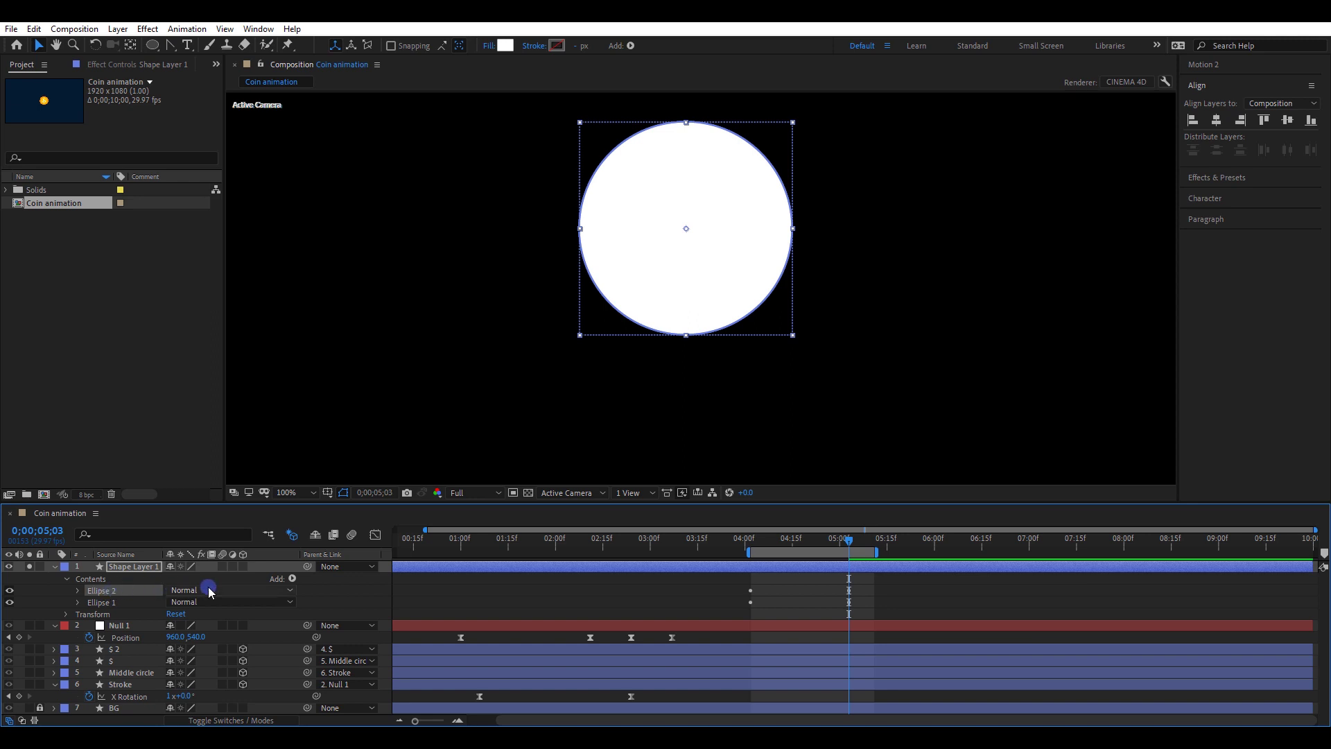
Step: Shift Ellipse 1's Scale keyframes about four frames later than Ellipse 2's, and preview the offset
click(791, 565)
key(u)
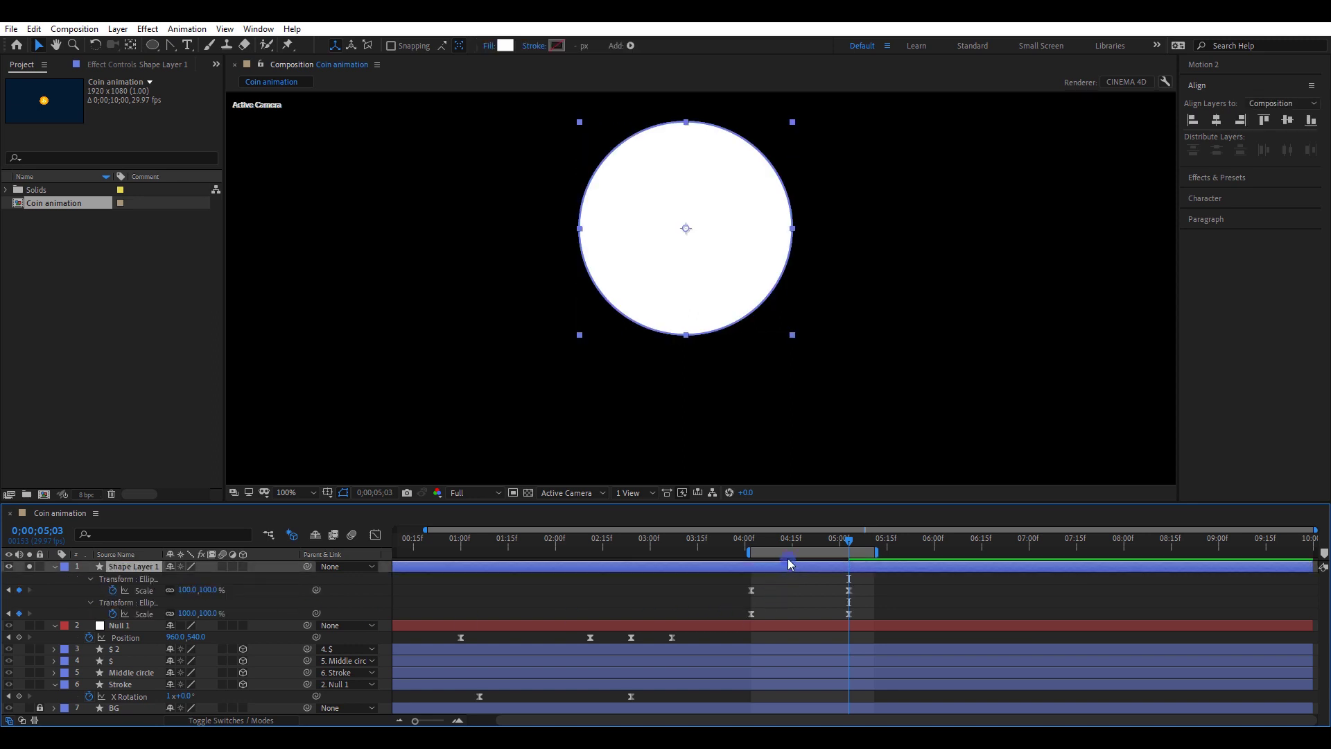
drag(860, 596, 755, 614)
scroll(757, 616, up, 3)
click(709, 547)
click(707, 547)
key(space)
drag(775, 542, 703, 558)
Step: Collapse the ellipse groups in Shape Layer 1 and add a Merge Paths operator to the layer's Contents
click(634, 580)
click(55, 567)
click(55, 566)
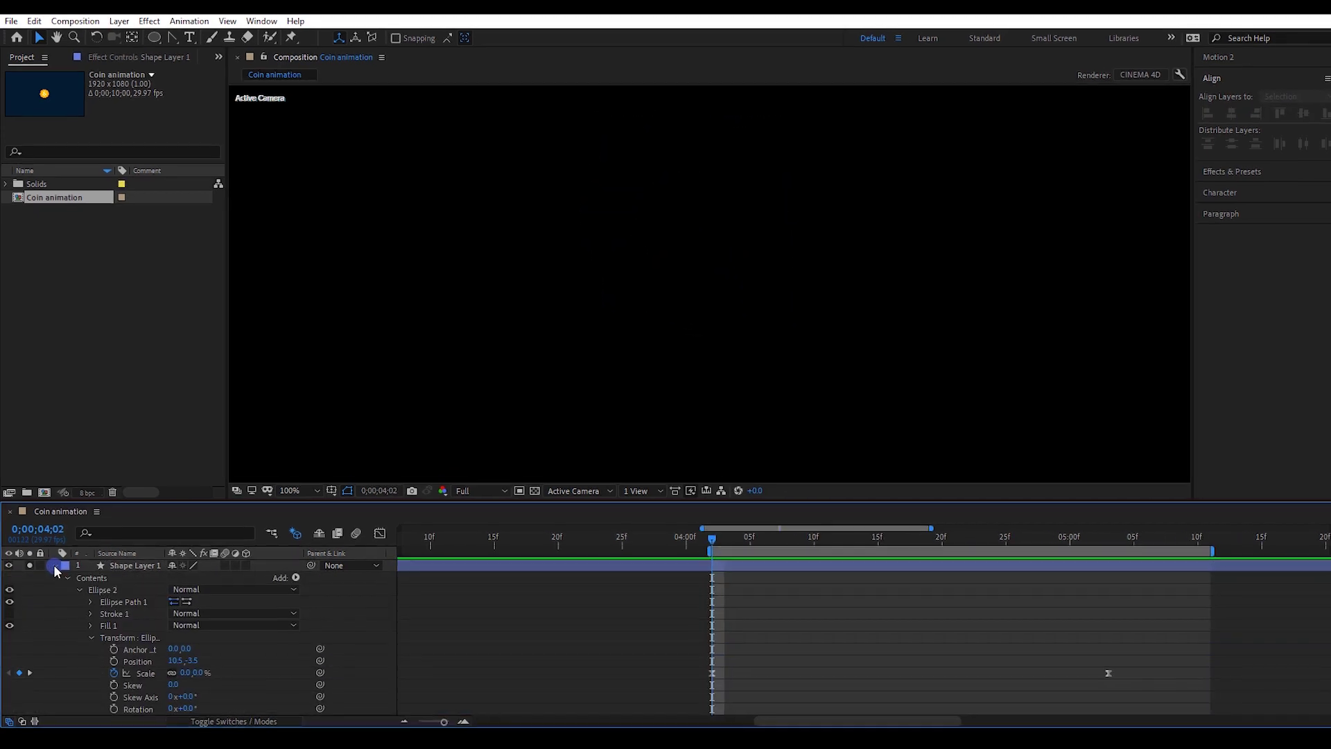
click(78, 590)
click(78, 601)
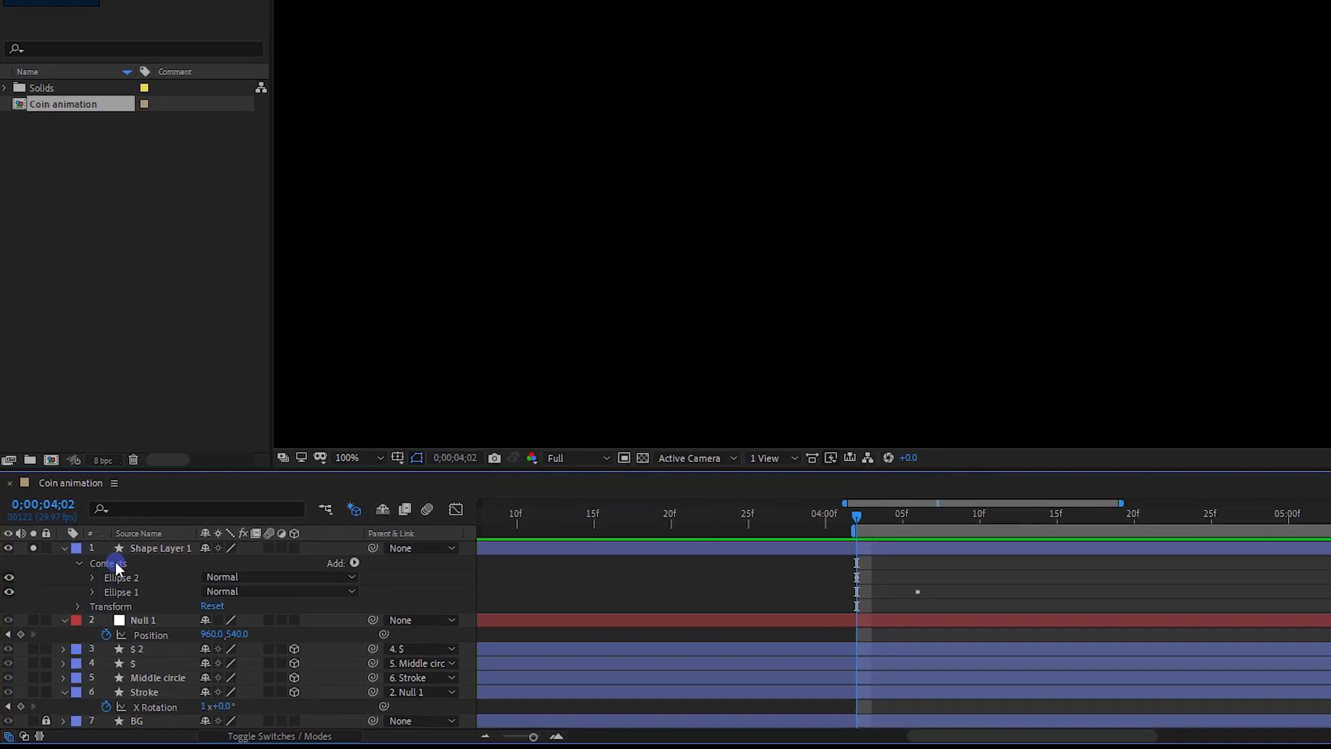
click(117, 565)
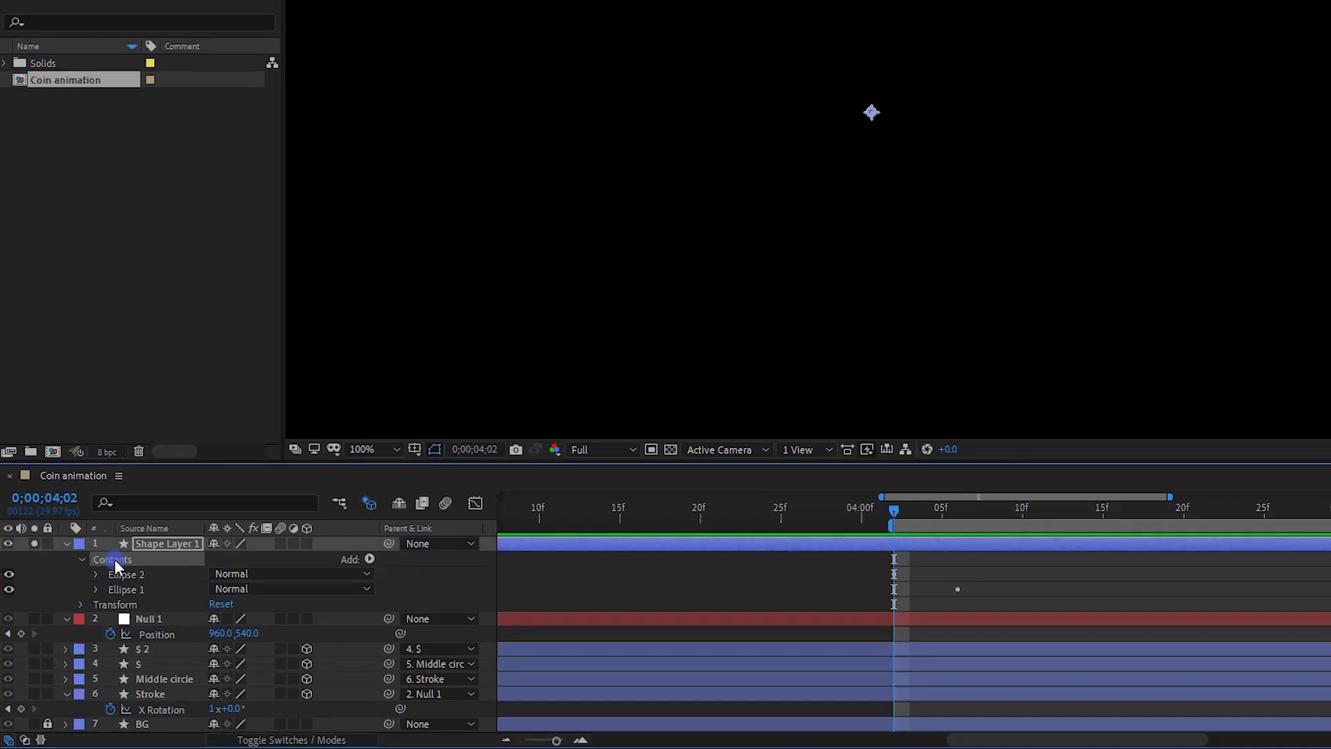
click(355, 563)
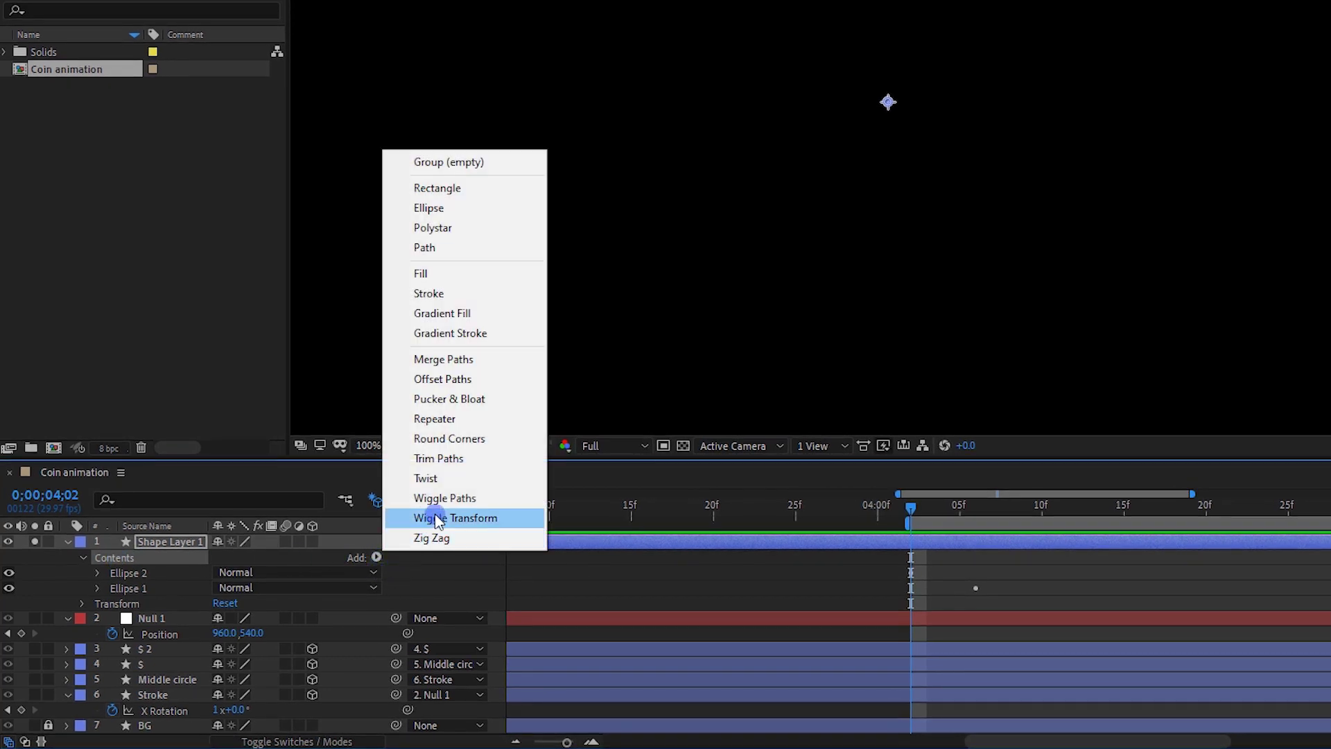
click(458, 367)
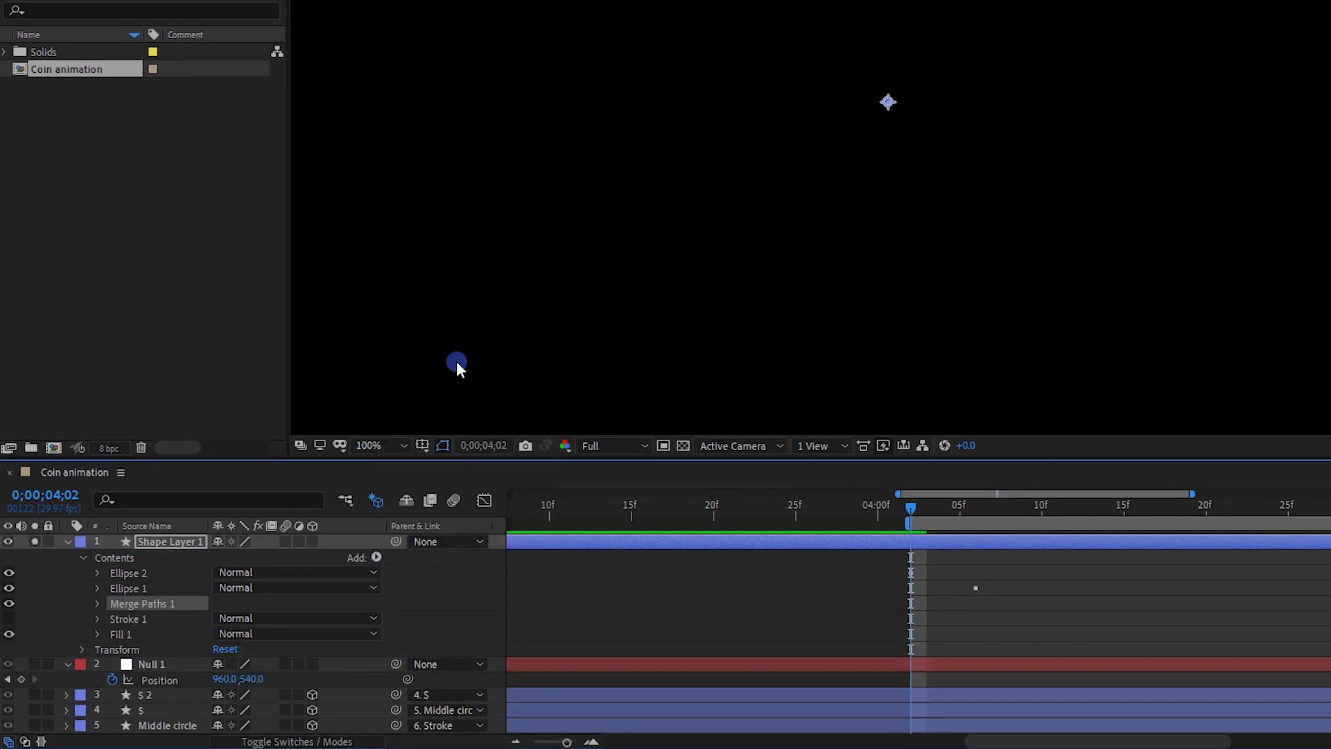
Step: Set Merge Paths 1's mode to Subtract, show only Shape Layer 1's keyframed properties, and preview the burst
click(97, 604)
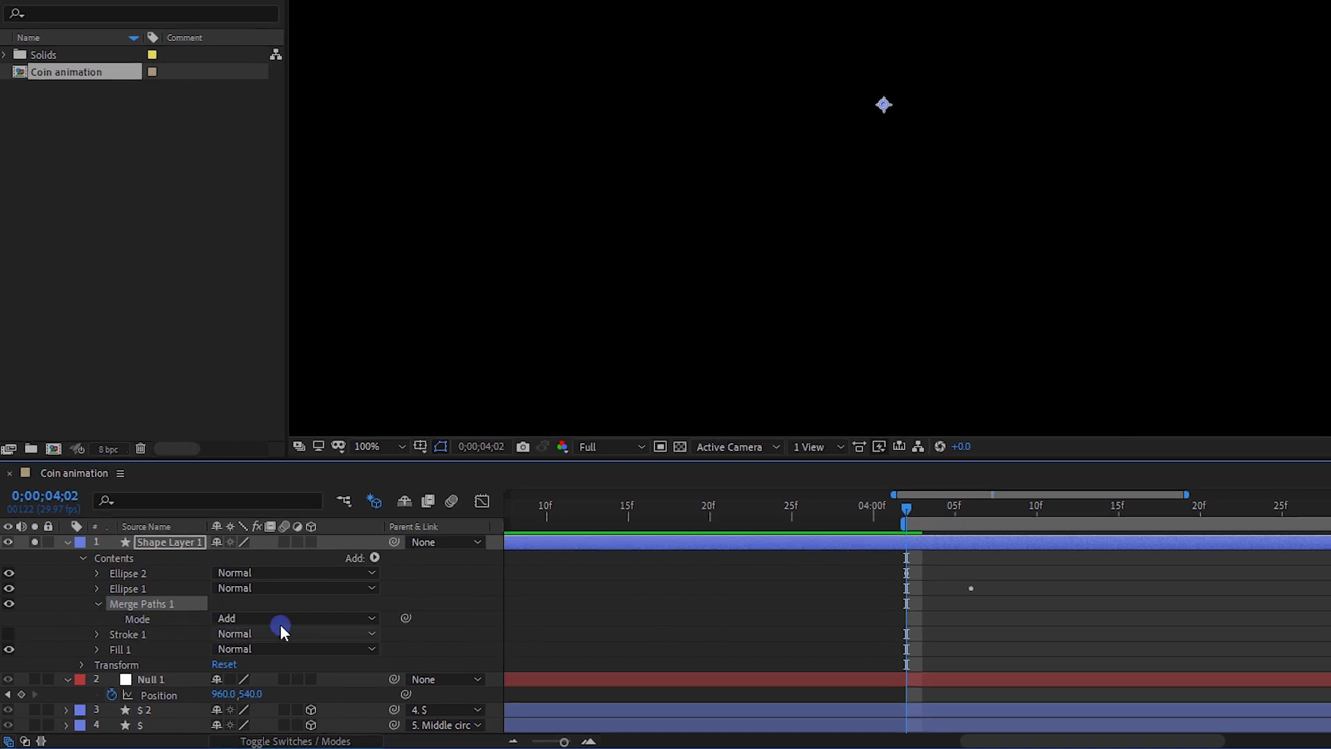
click(284, 619)
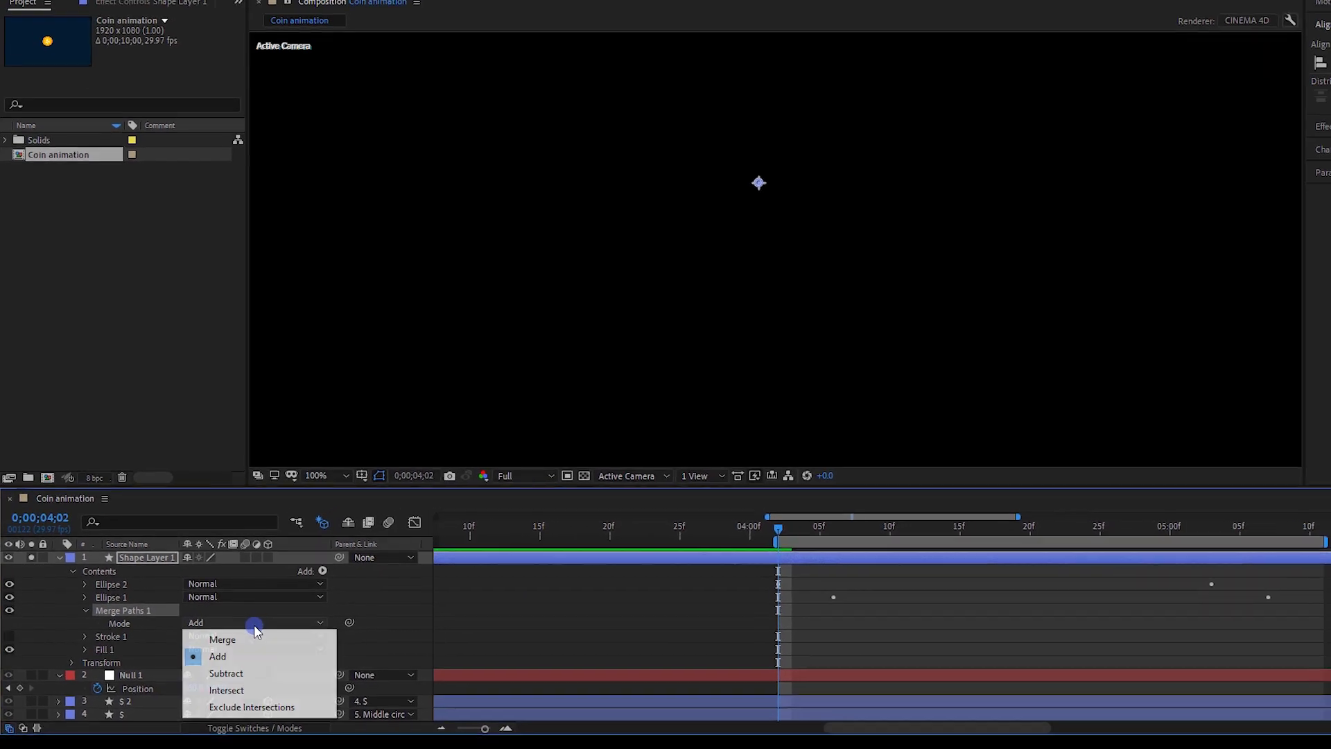
click(227, 673)
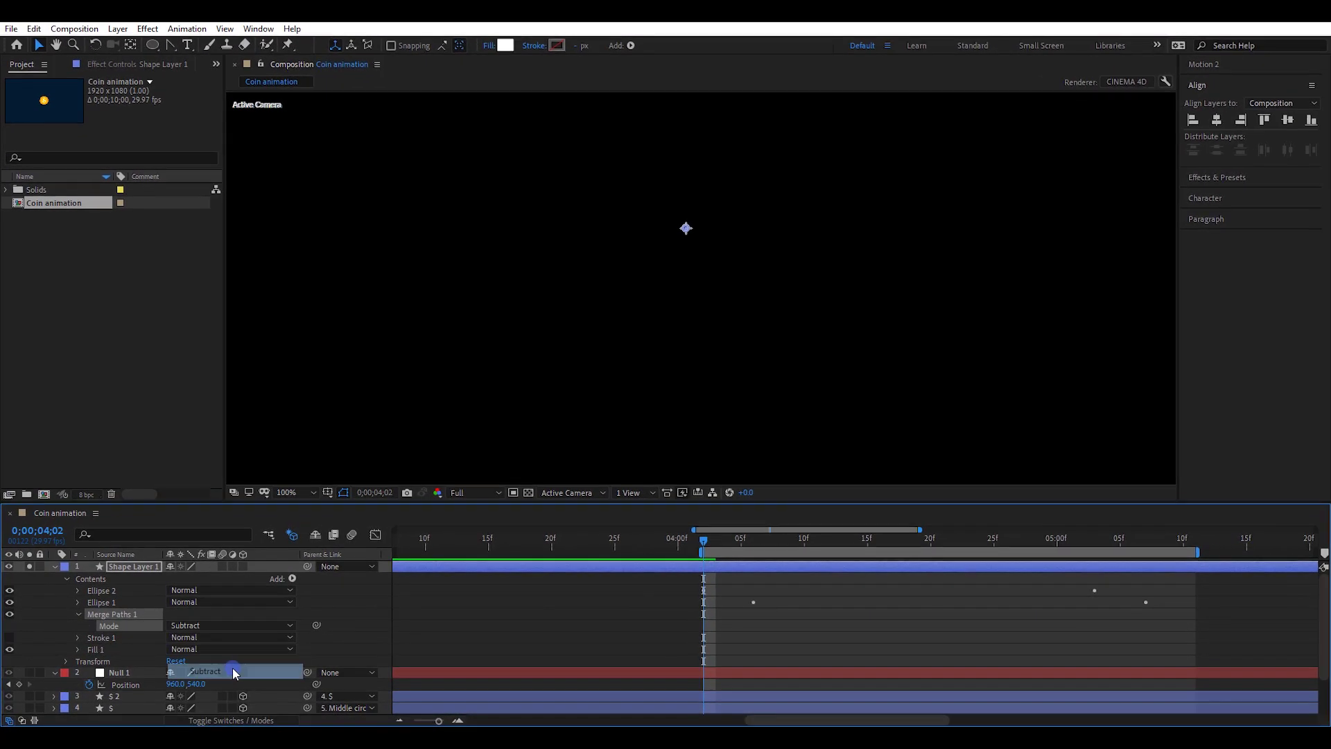
click(748, 568)
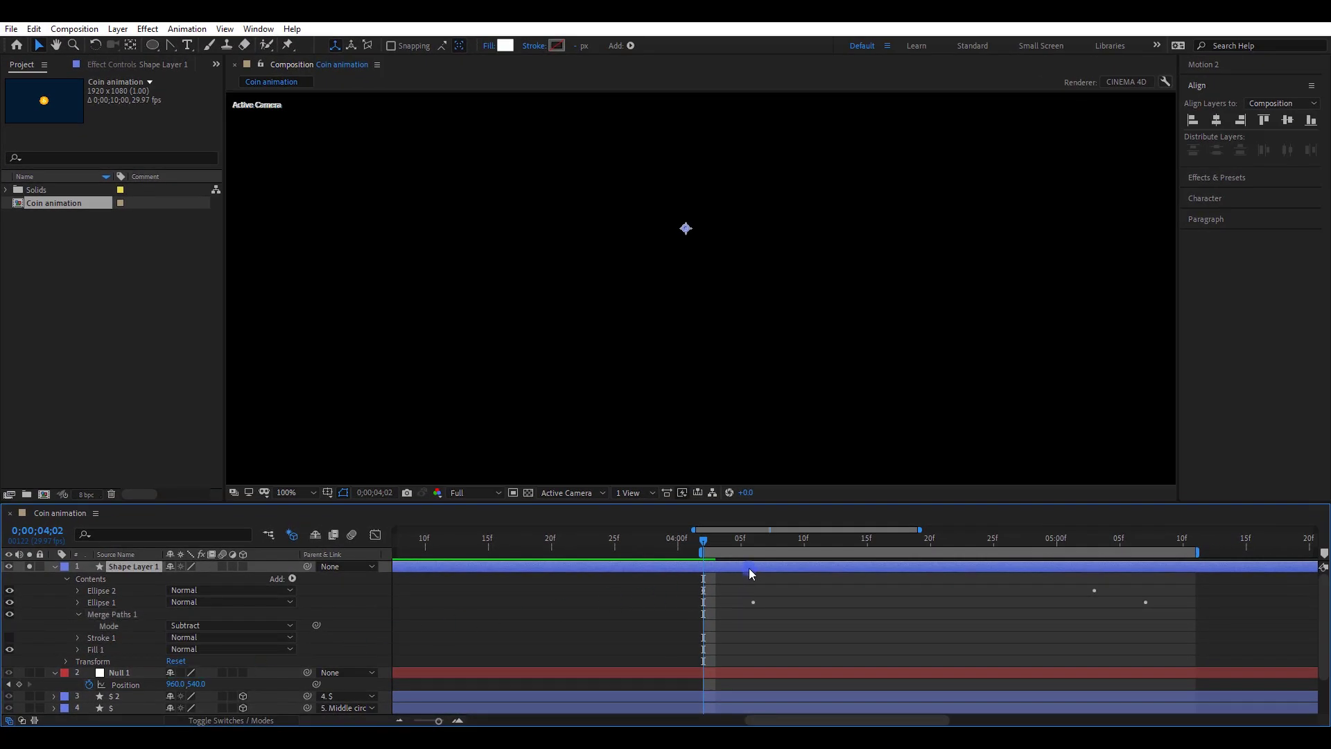
key(u)
key(space)
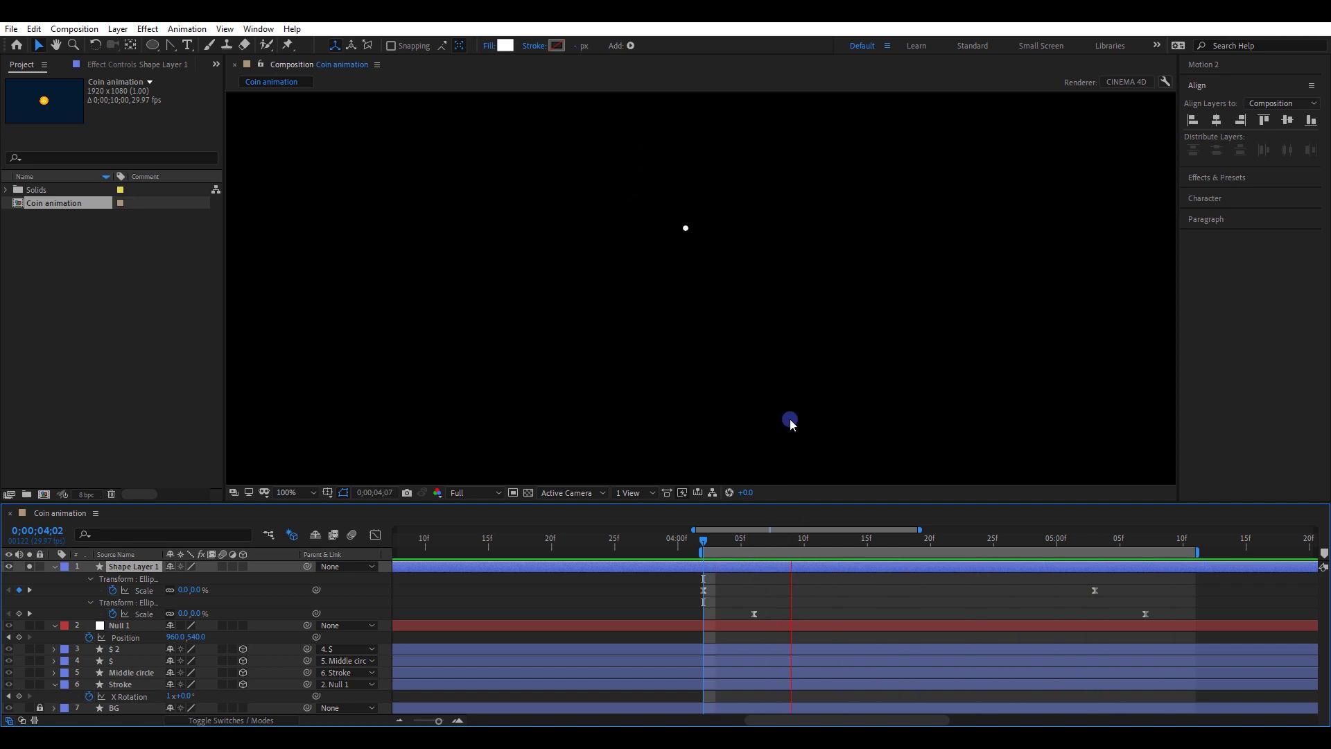
key(space)
Step: Trim Shape Layer 1's start to its first Scale keyframe at 0;00;04;02 and turn off the layer's solo
drag(718, 540, 703, 549)
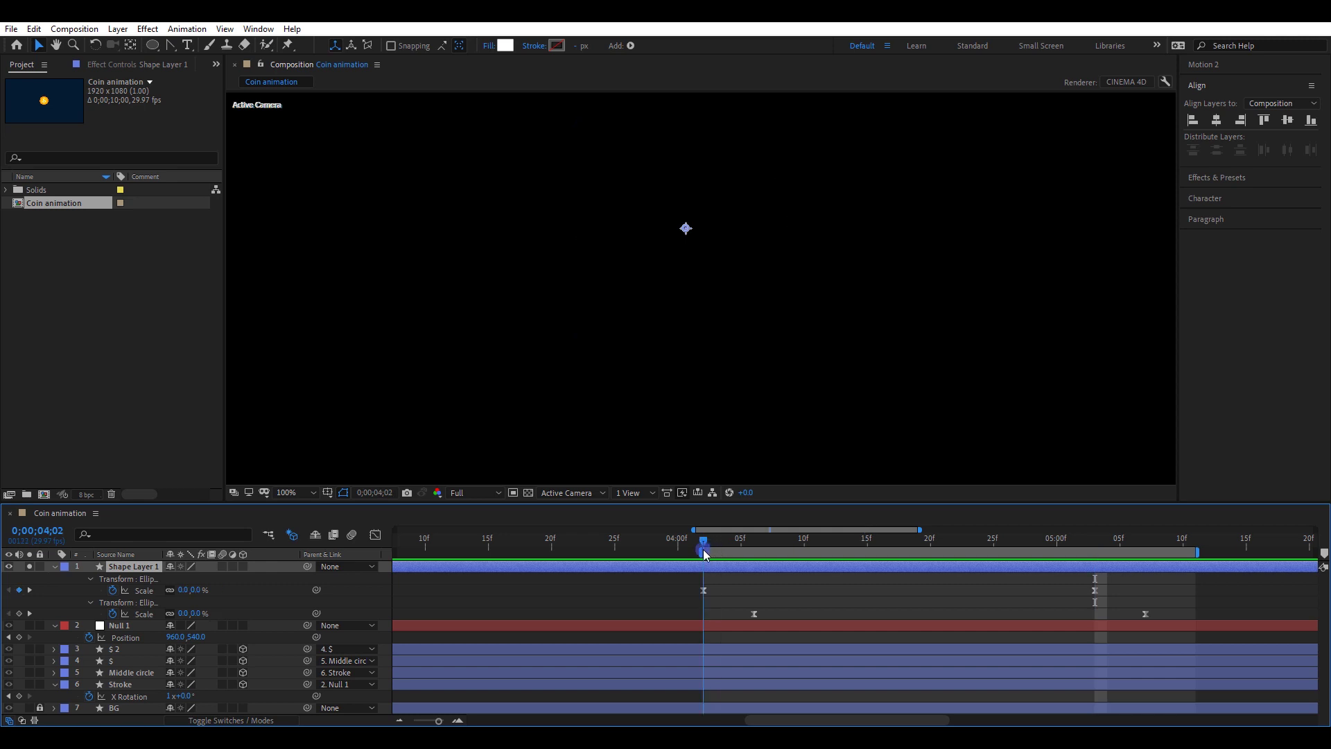
key(alt+bracketleft)
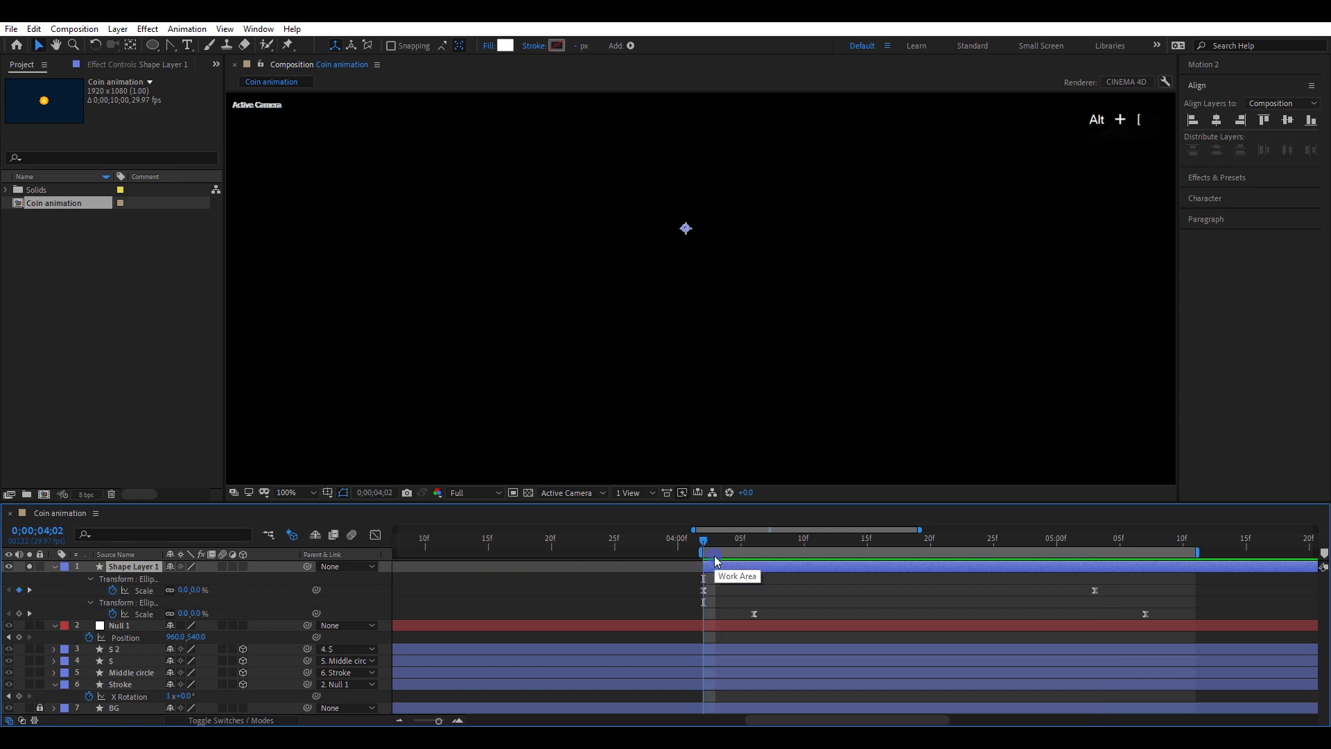
scroll(717, 562, down, 4)
drag(544, 549, 723, 558)
click(30, 566)
Step: Parent Shape Layer 1 to the Stroke layer and slide it earlier in time so it starts at about 2;05
key(comma)
drag(804, 566, 755, 541)
mouse_move(309, 567)
mouse_down()
mouse_move(228, 658)
mouse_move(147, 685)
mouse_up()
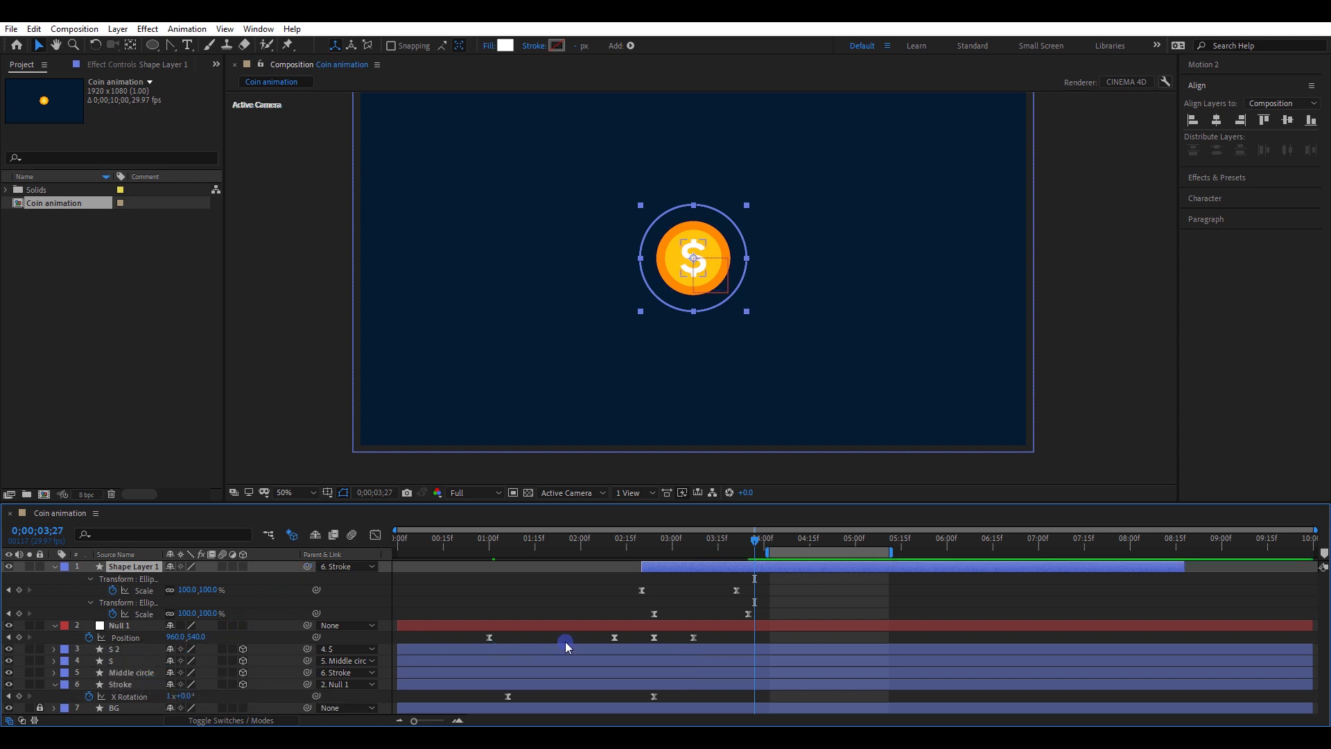
drag(638, 544, 659, 563)
drag(610, 550, 703, 549)
Step: Move Shape Layer 1 below the Stroke layer, just above BG, and preview from a work area starting at 0;00;00;25
click(171, 590)
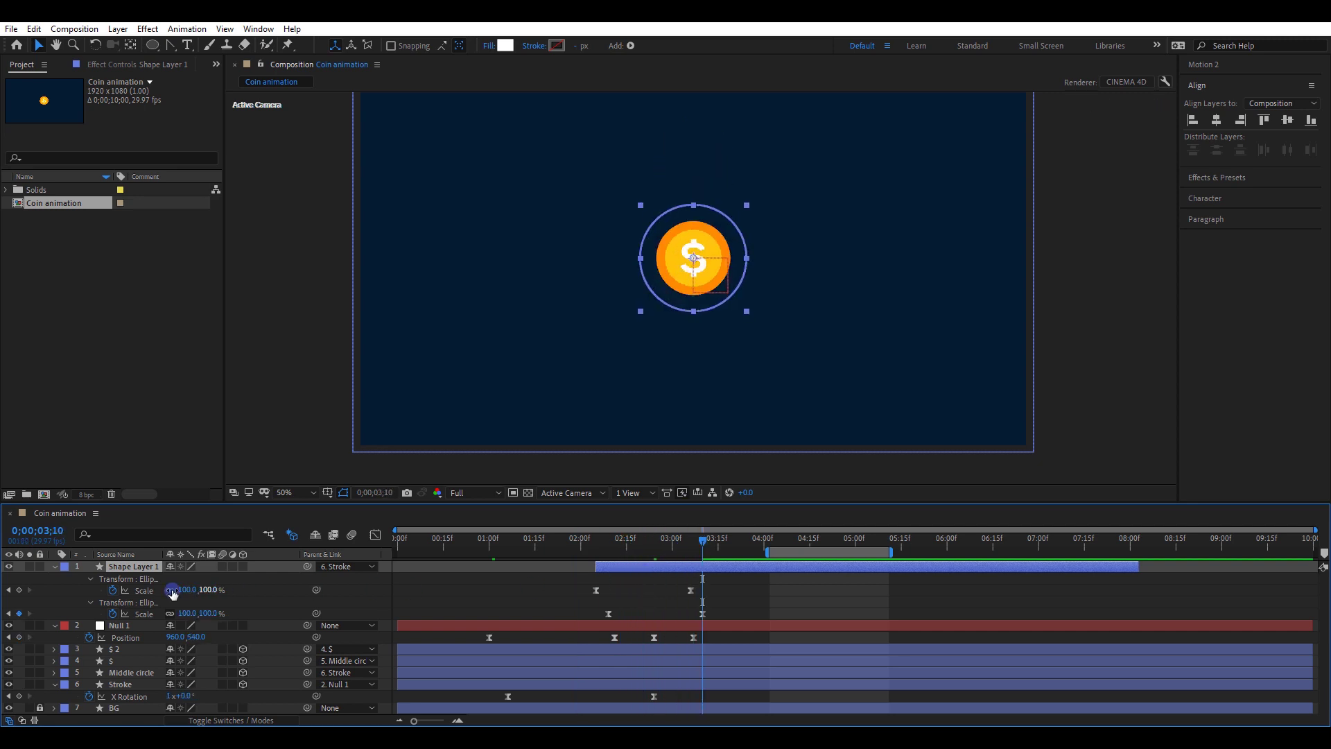
drag(131, 689, 132, 702)
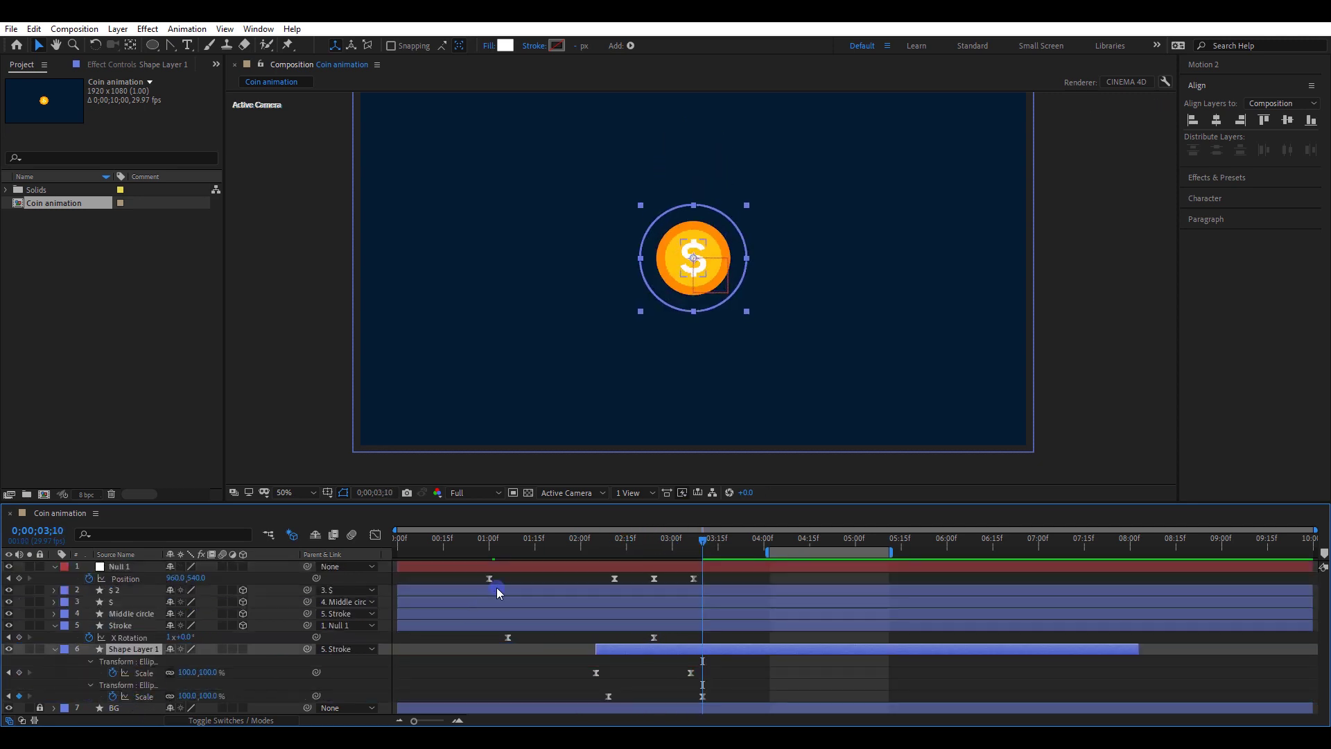
click(476, 550)
key(b)
click(1074, 318)
key(space)
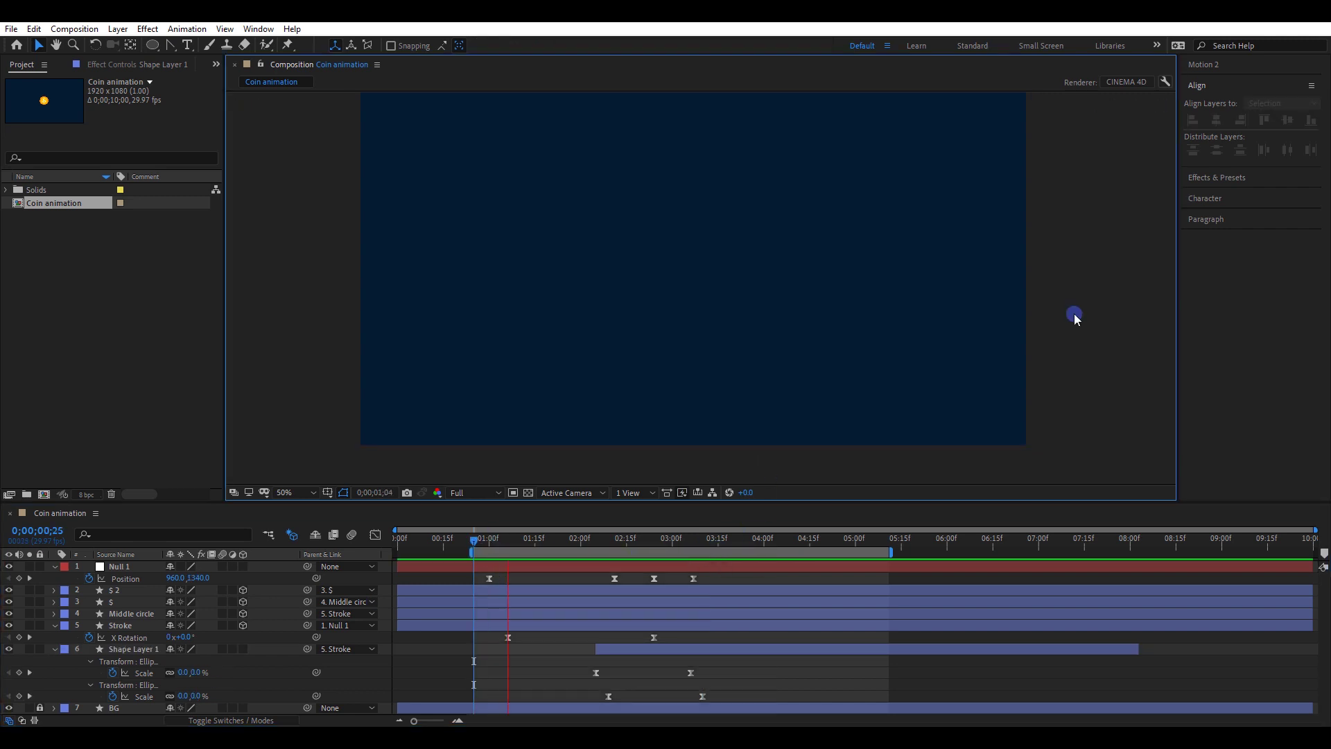